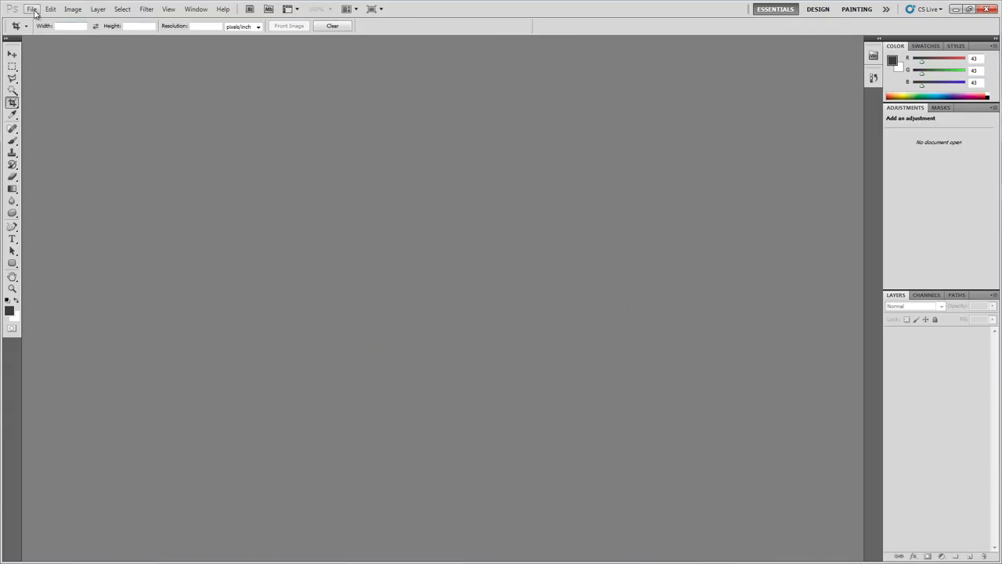
Step: Create a new document 1200 pixels wide and 1200 pixels high
click(32, 9)
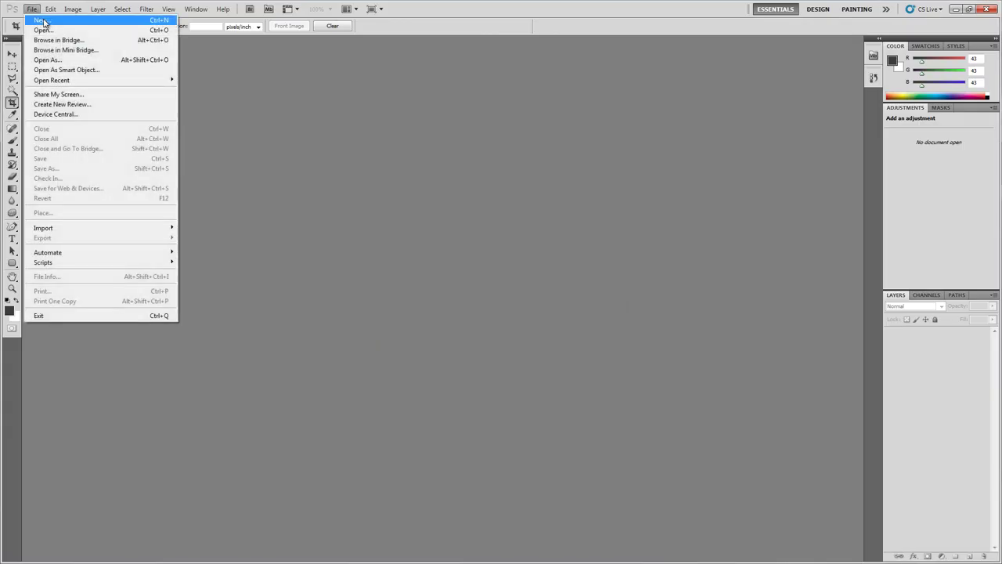
click(38, 21)
double_click(468, 200)
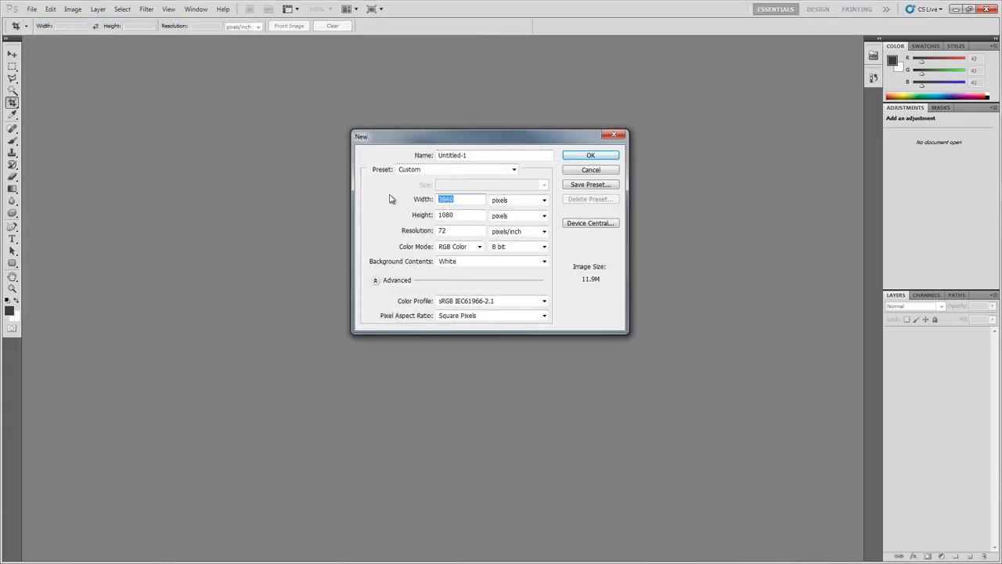
text(1200)
key(Tab)
text(1200)
key(Return)
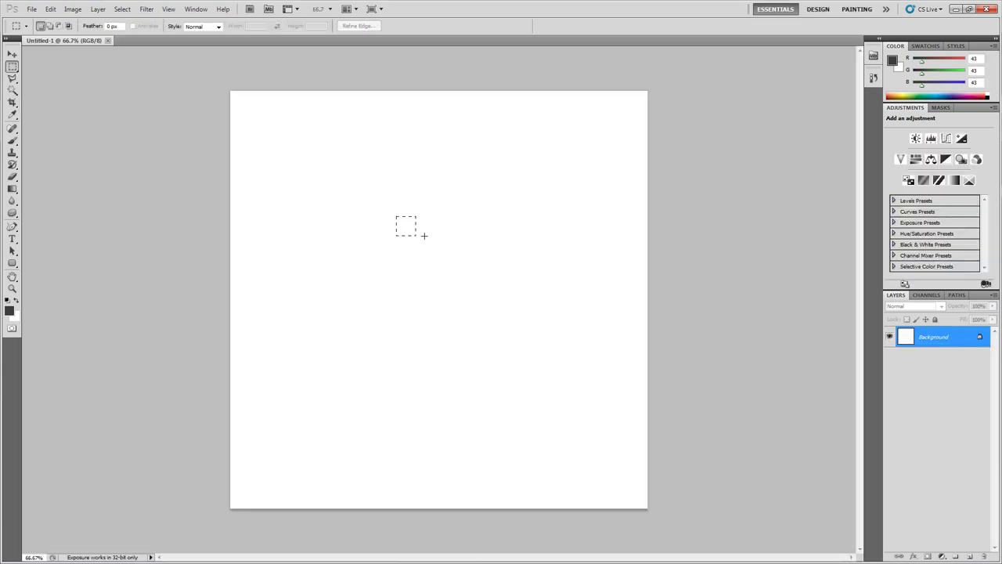
click(436, 209)
key(ctrl+plus)
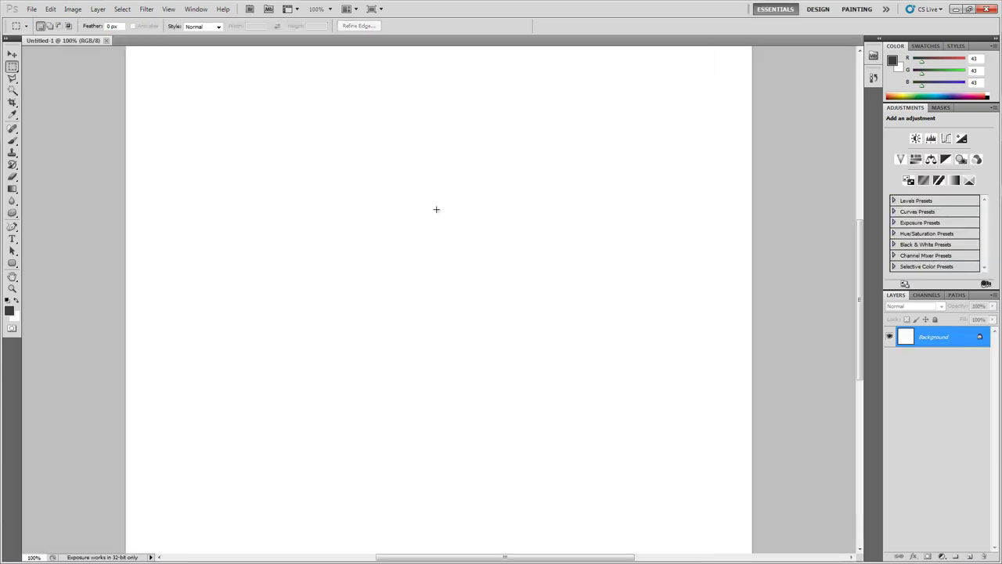
drag(409, 254, 406, 251)
click(970, 556)
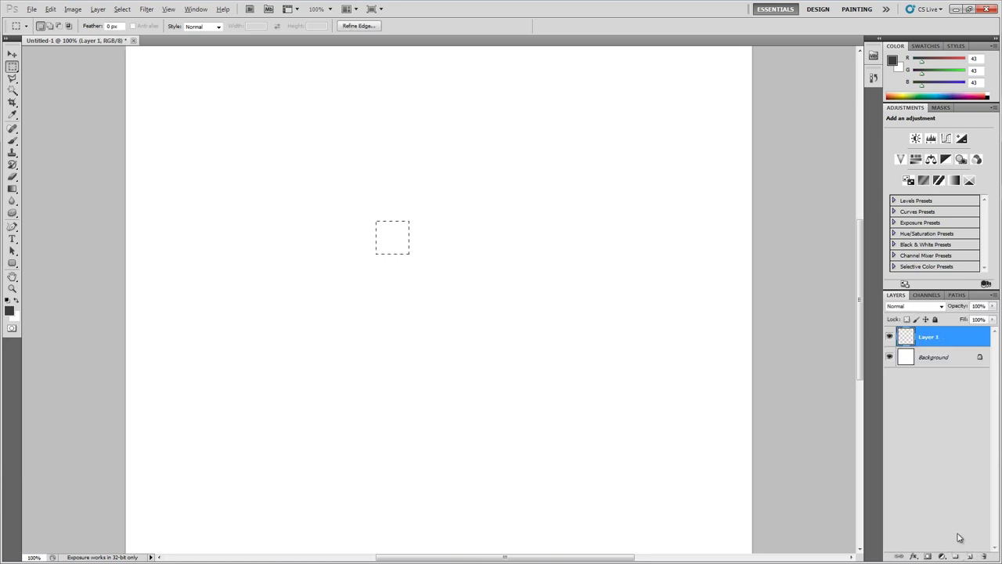
key(alt+BackSpace)
key(ctrl+d)
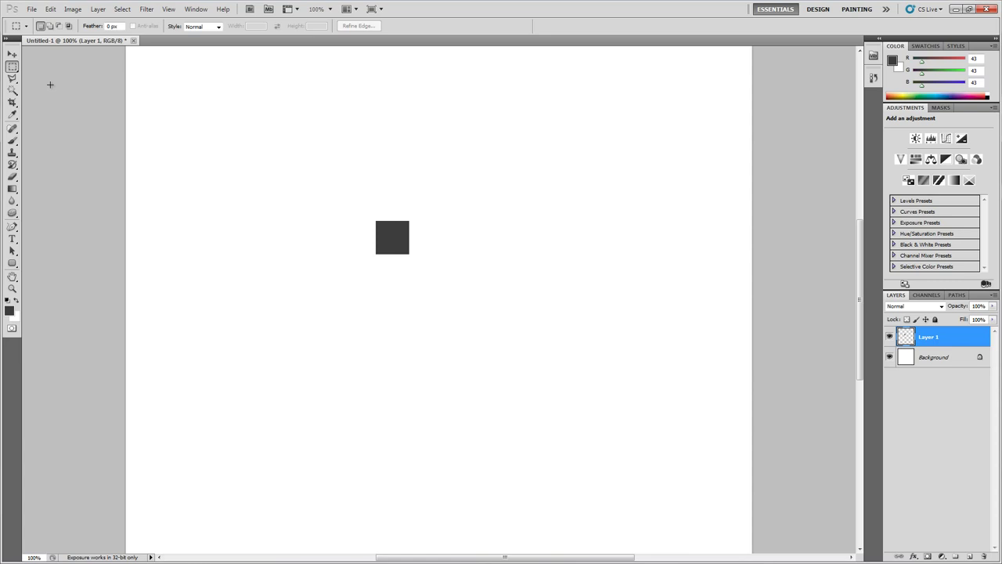
click(14, 54)
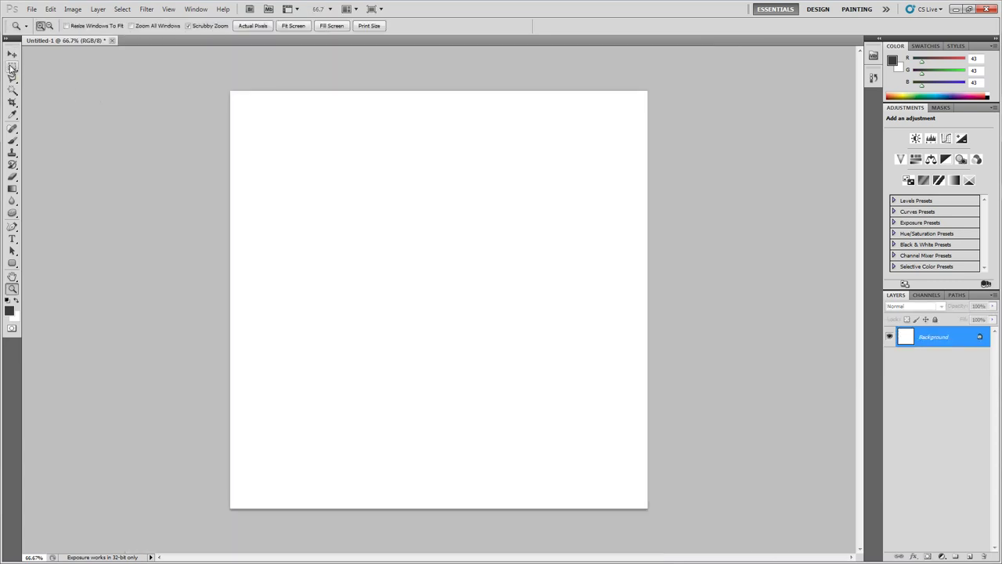
Step: Add a new layer and fill a large upright rectangular selection near the canvas center with the dark gray foreground color
click(12, 66)
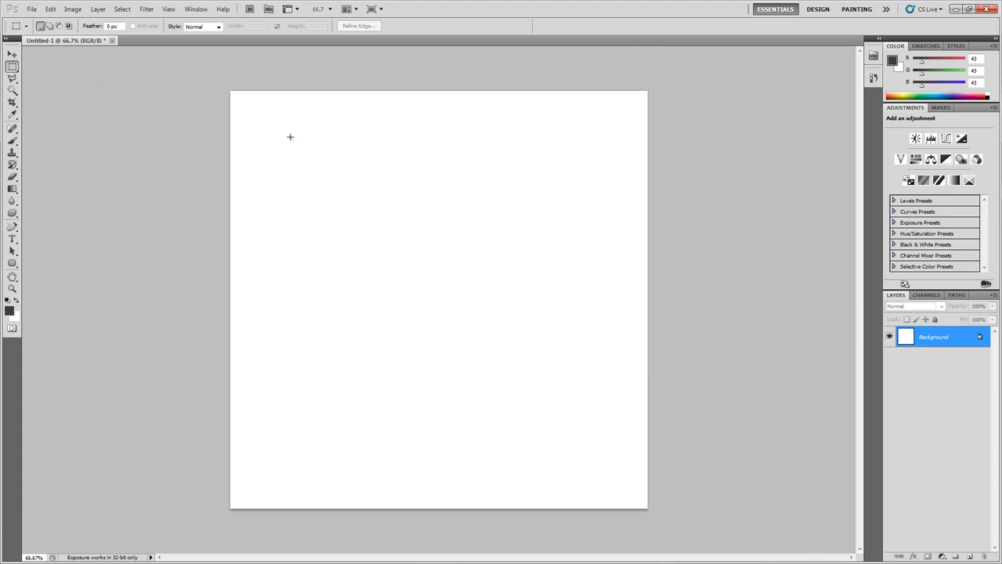
click(971, 556)
drag(454, 338, 555, 451)
key(alt+BackSpace)
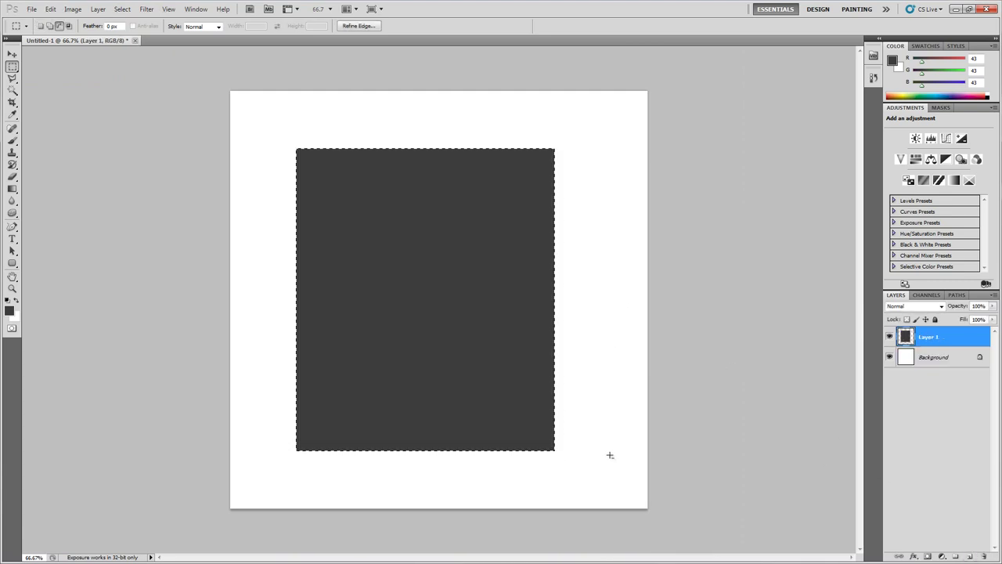
key(ctrl+d)
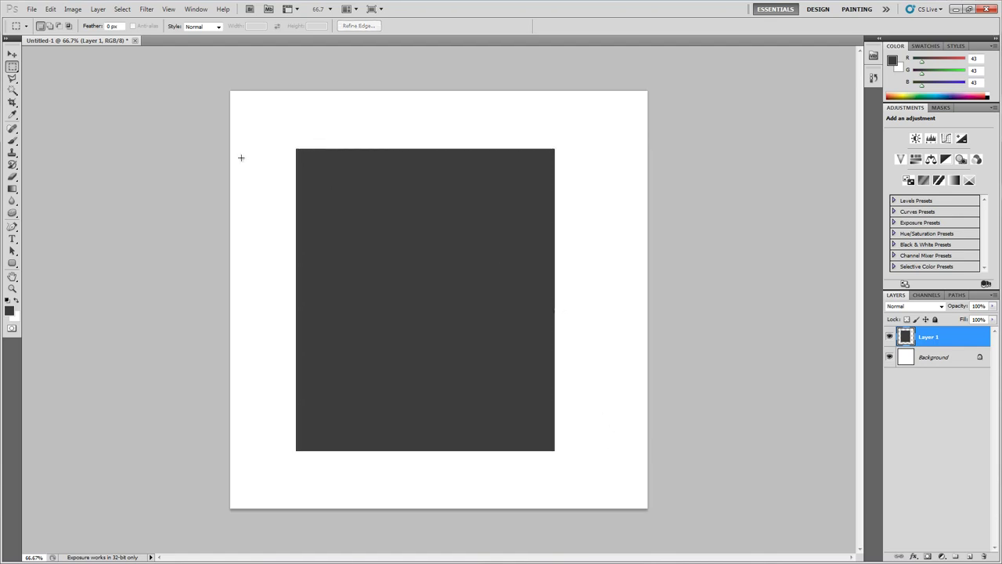
Step: Scale the dark rectangle proportionally about its center to about 81%
click(11, 53)
key(ctrl+t)
drag(544, 146, 498, 147)
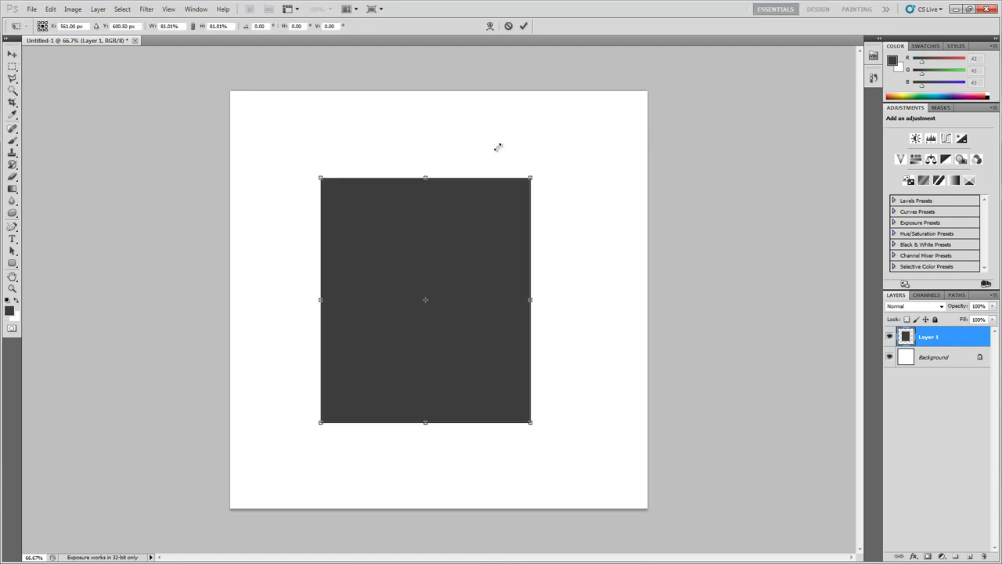
key(Return)
Step: On a new layer, fill a small square selection against the upper right edge of the rectangle with the foreground color
key(m)
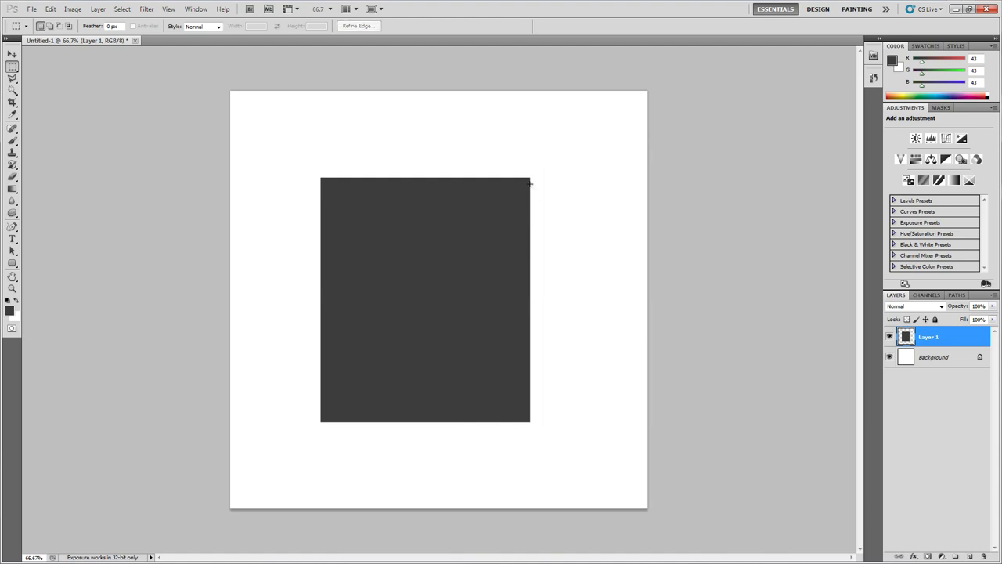
drag(580, 229, 577, 235)
click(971, 556)
key(alt+BackSpace)
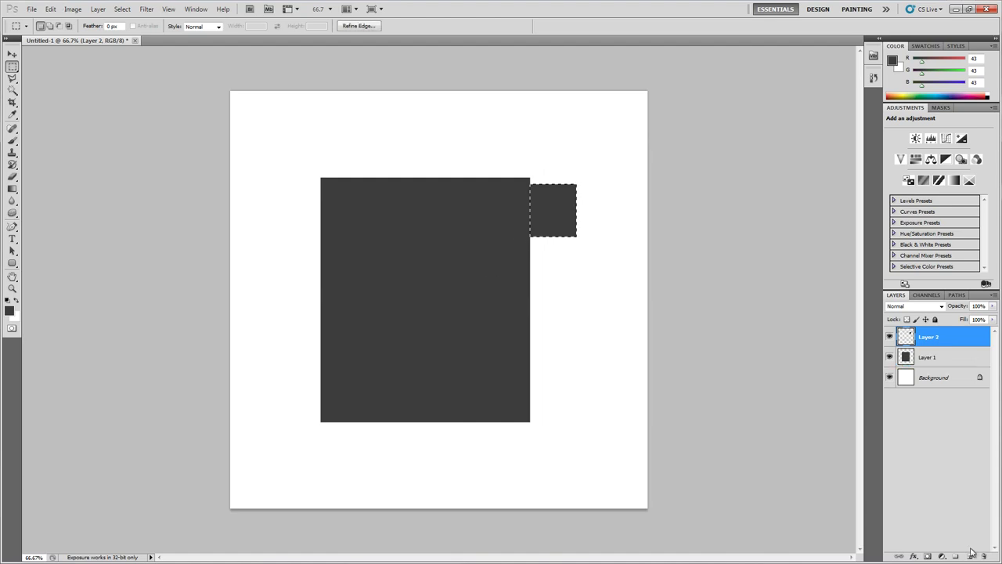
key(ctrl+d)
key(v)
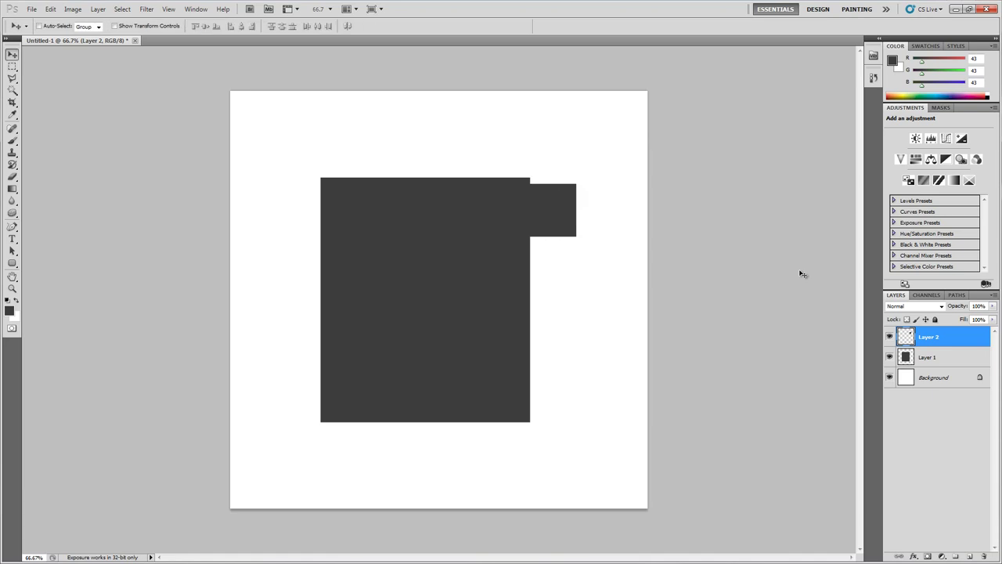
Step: Lighten the small square with Hue/Saturation, setting Lightness to +45
key(ctrl+u)
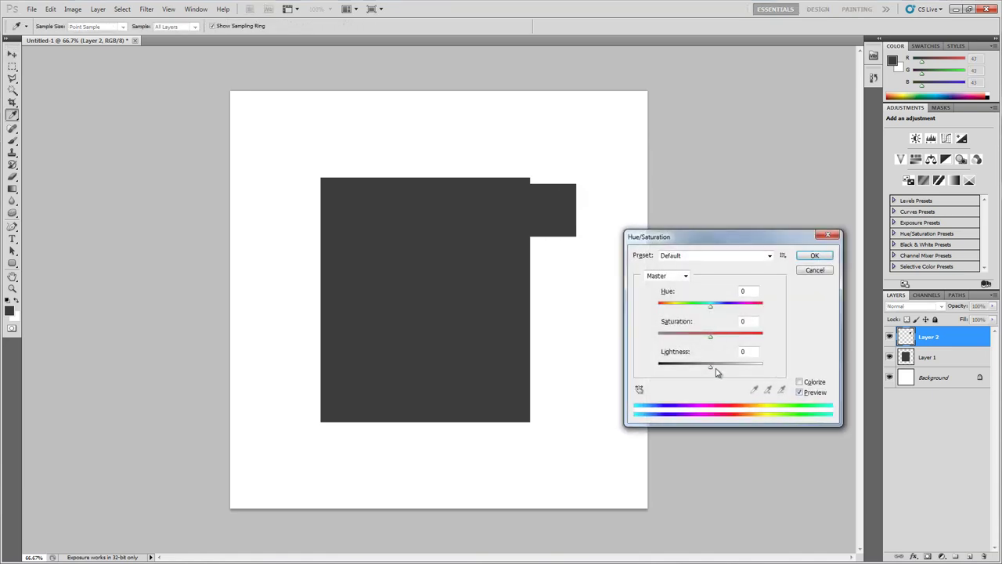
drag(711, 366, 735, 370)
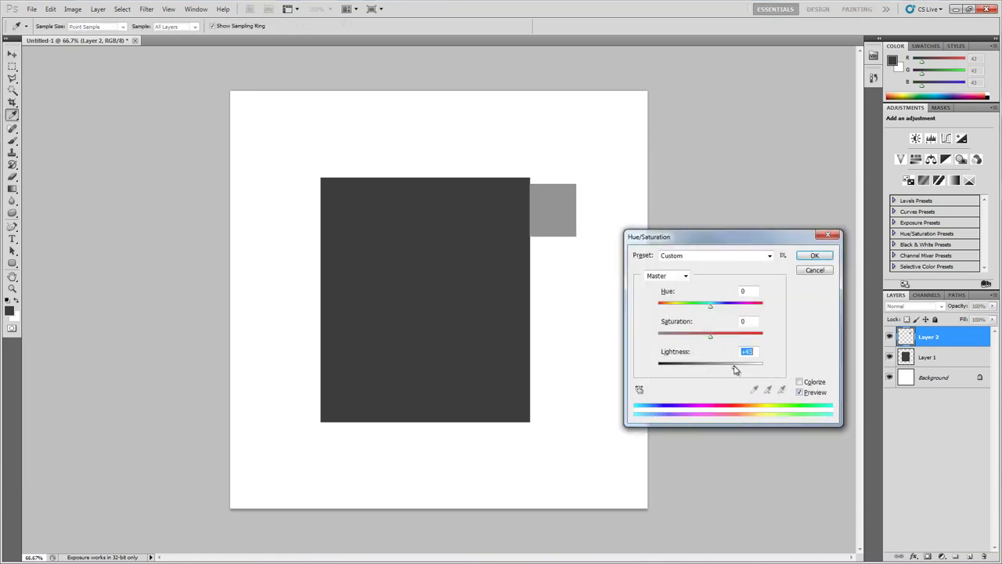
click(829, 257)
Step: Duplicate the light gray square twice down the rectangle's right edge, spacing the copies, and narrow all three squares into tabs
drag(576, 246, 575, 350)
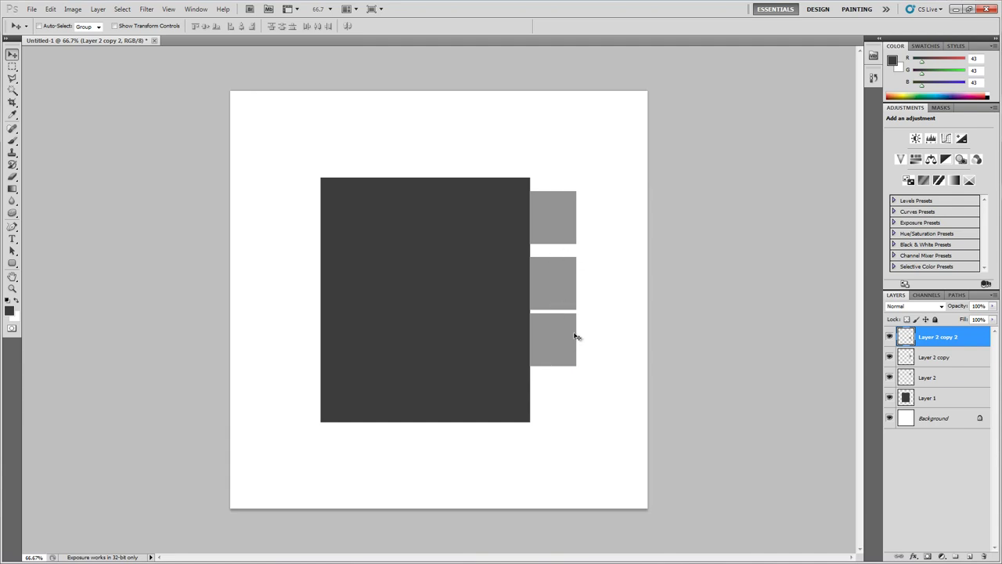
drag(574, 337, 575, 343)
shift+click(940, 381)
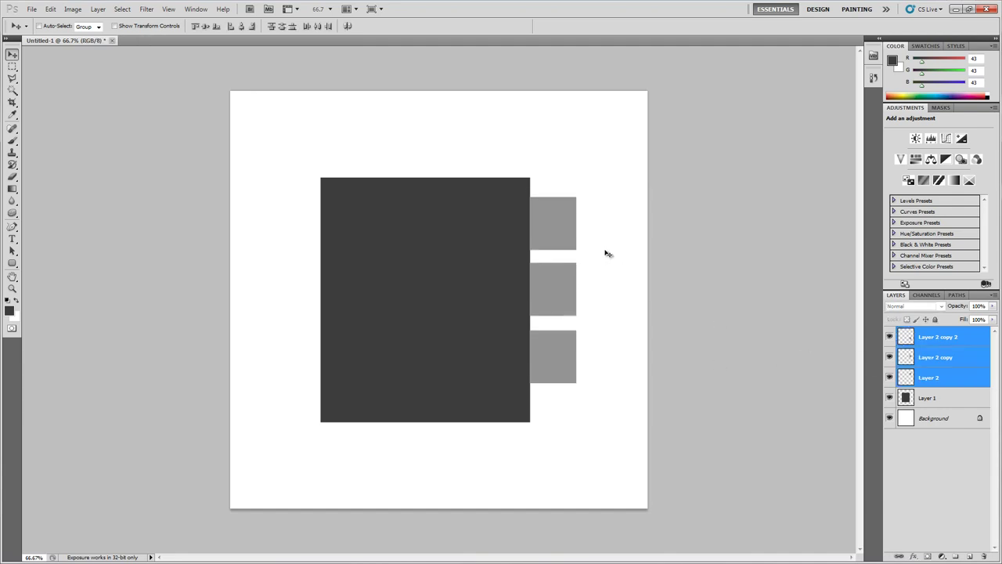
key(ctrl+t)
drag(577, 283, 562, 284)
key(Return)
Step: On a new layer above the rectangle's layer, draw a slanted top face with the Polygonal Lasso and fill it with dark gray
click(924, 397)
key(ctrl+shift+alt+n)
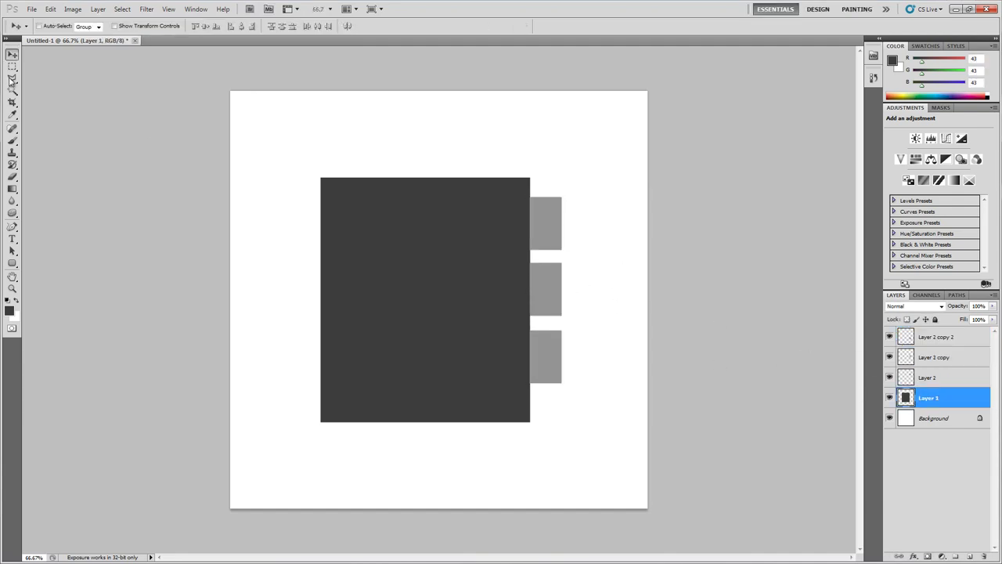
key(l)
click(359, 161)
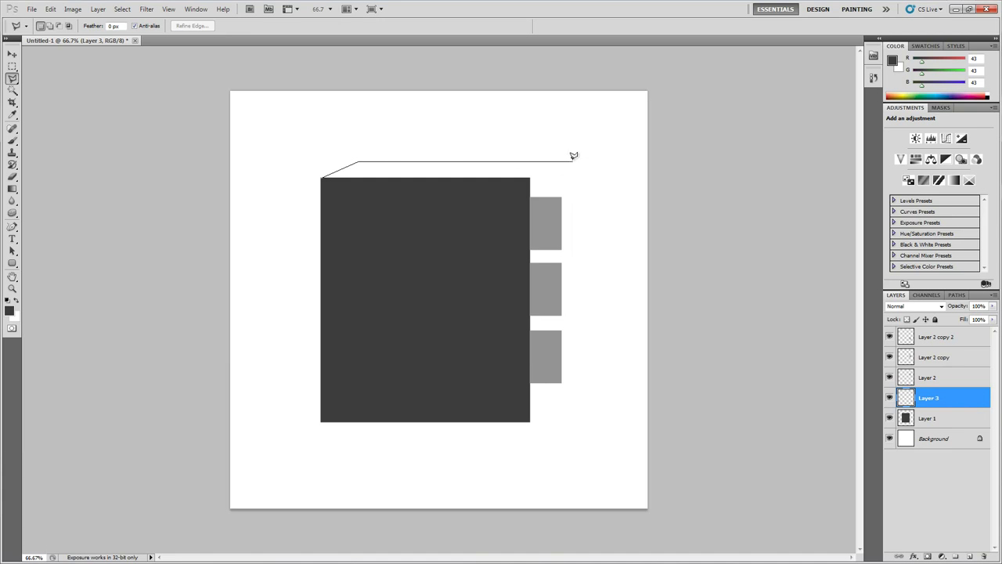
double_click(532, 174)
key(alt+BackSpace)
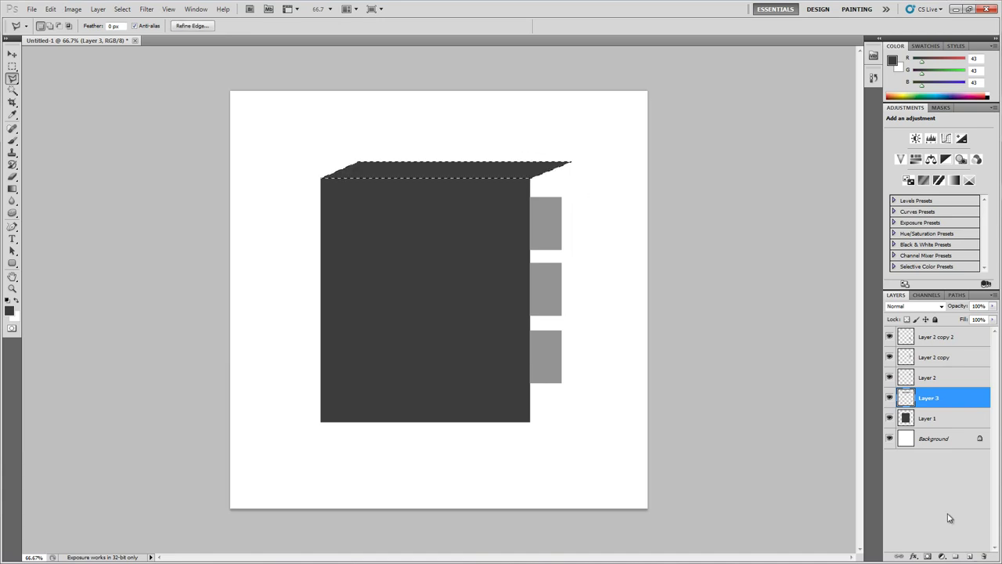
key(ctrl+d)
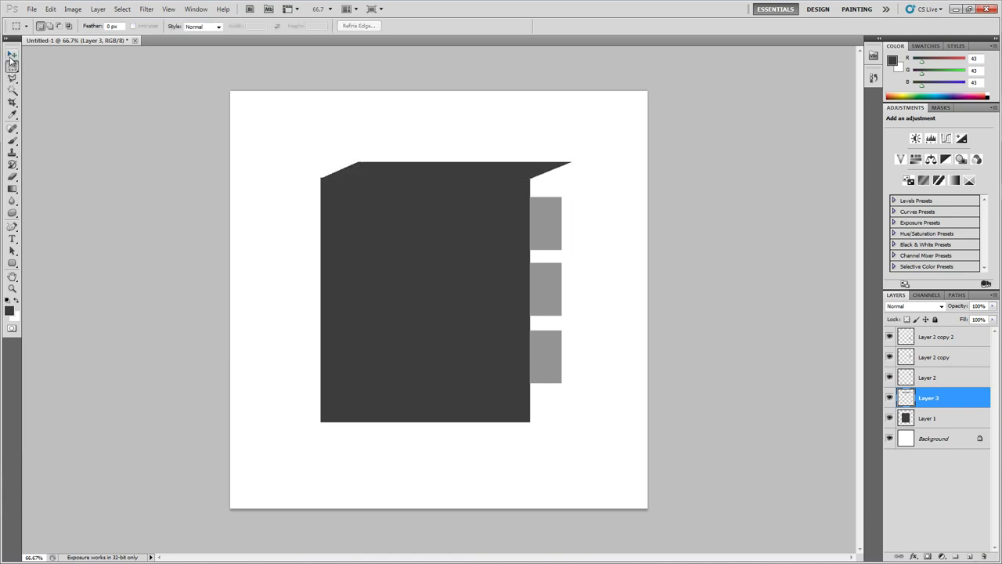
Step: Lighten the top face with Hue/Saturation, setting Lightness to +49
click(11, 54)
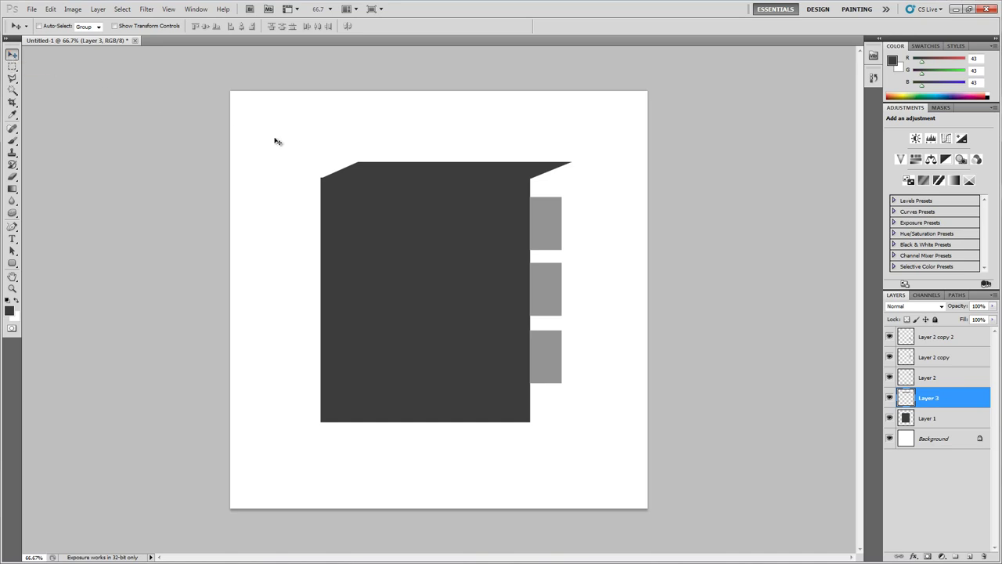
key(ctrl+u)
drag(718, 370, 736, 370)
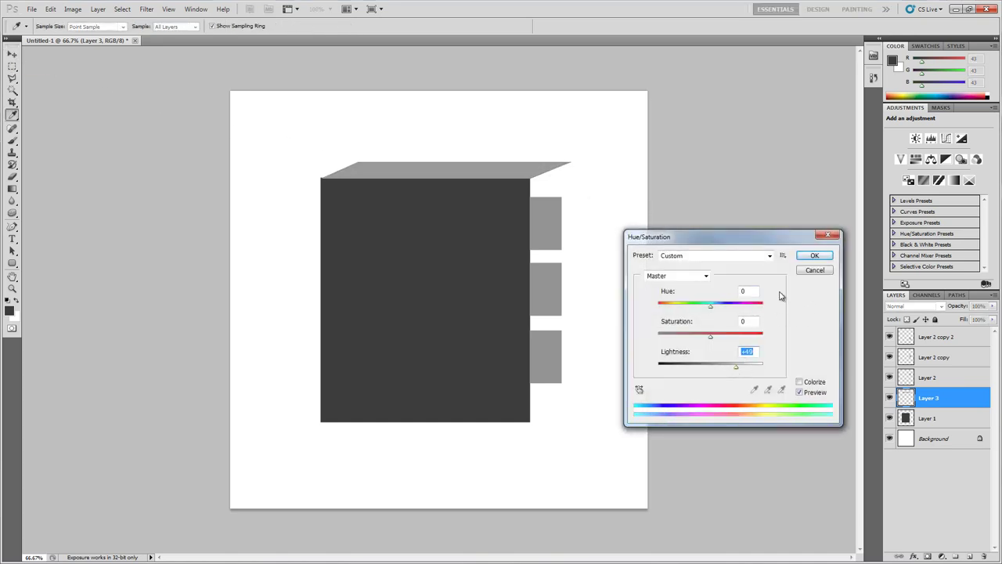
click(813, 257)
Step: Skew the top face by moving its back edge to the left, making the slanted ends steeper
key(ctrl+t)
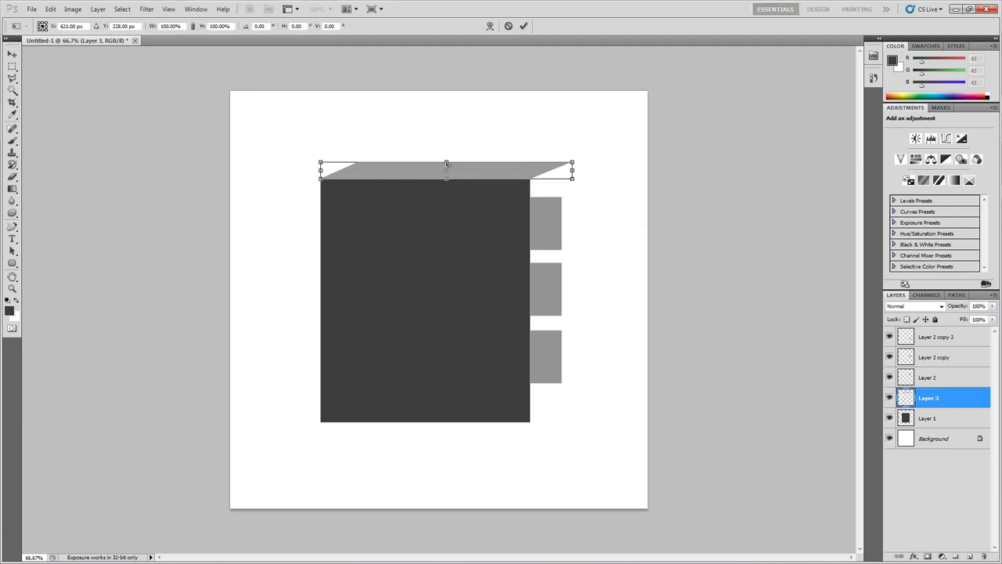
drag(449, 162, 423, 162)
key(Return)
Step: Outline a slanted side face along the rectangle's right edge with the Polygonal Lasso and fill it with dark gray on a new layer
click(12, 79)
click(548, 162)
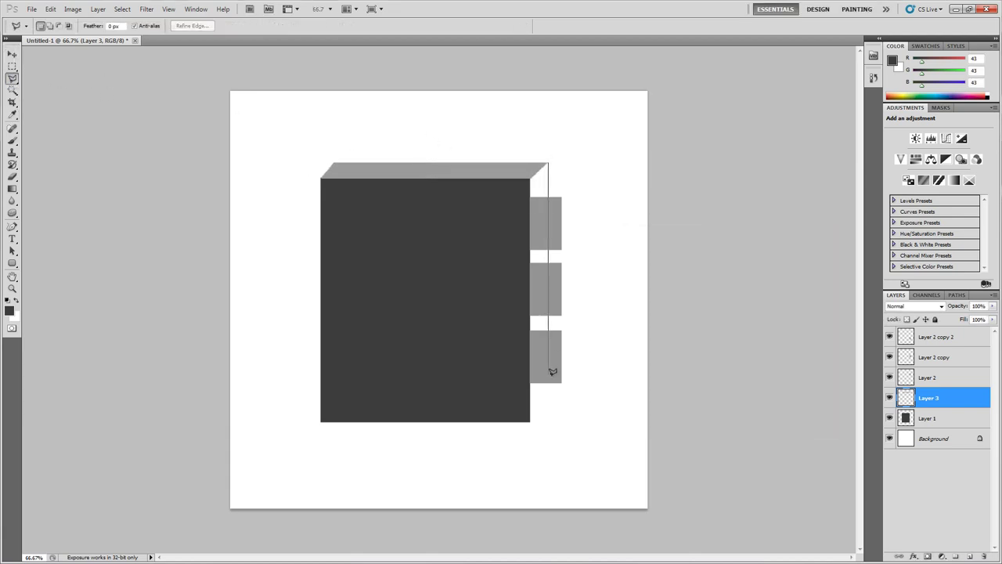
click(549, 389)
click(530, 422)
click(530, 179)
click(548, 163)
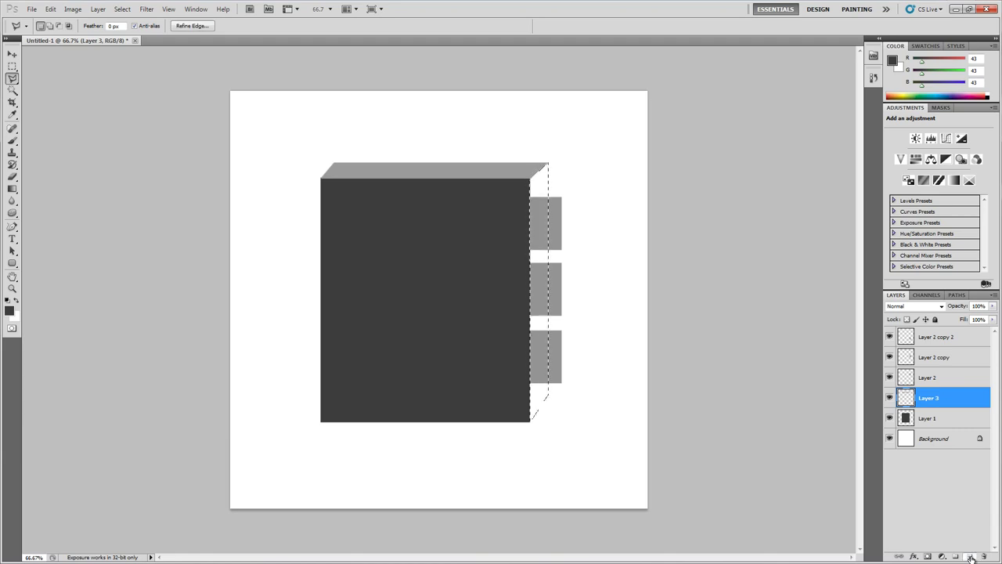
click(969, 556)
key(alt+BackSpace)
key(ctrl+d)
Step: Lighten the side face to a light gray using the Hue/Saturation Lightness setting
key(ctrl+u)
drag(710, 365, 748, 376)
click(807, 257)
Step: Move the three tab layers together to the right and slightly up so they sit over the side face
key(v)
click(937, 337)
shift+click(929, 378)
key(Right)
key(Right)
key(Right)
key(Right)
key(Right)
key(Right)
key(Right)
key(Right)
key(Right)
key(Right)
key(Right)
key(Right)
key(Right)
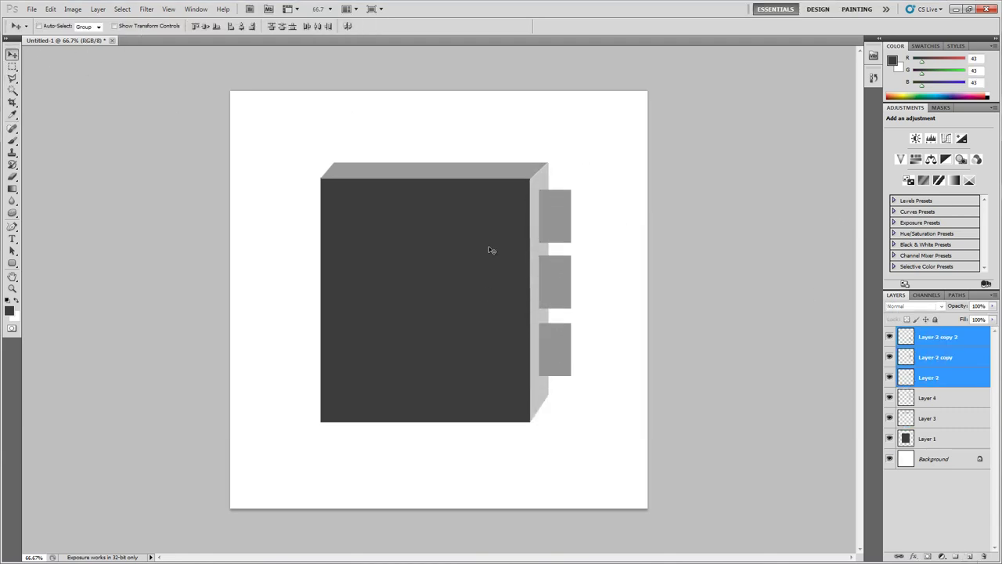
Step: On a new layer, outline a C-shaped area at the left end of the top face and fill it with dark gray
key(m)
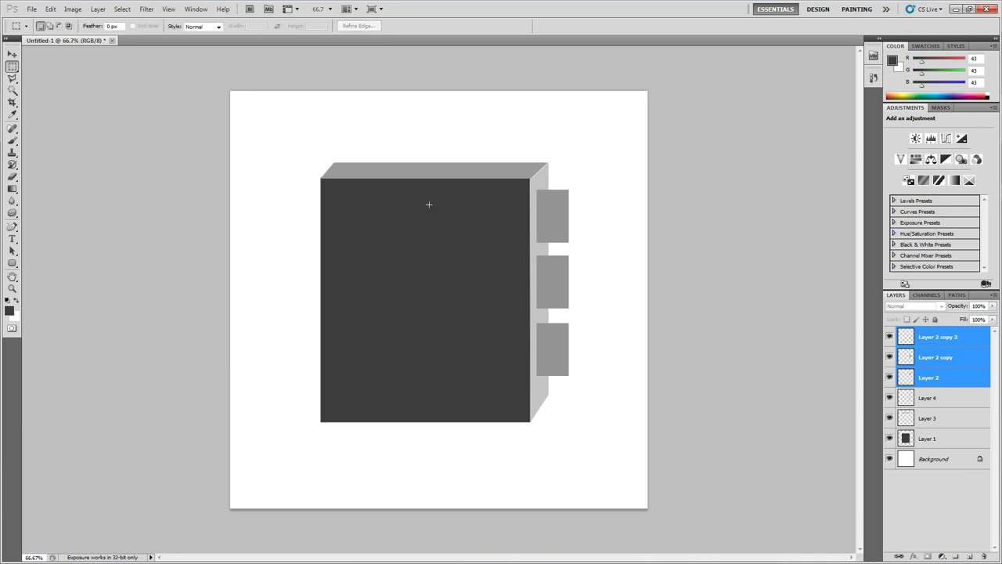
click(12, 79)
key(ctrl+shift+alt+n)
ctrl+click(389, 179)
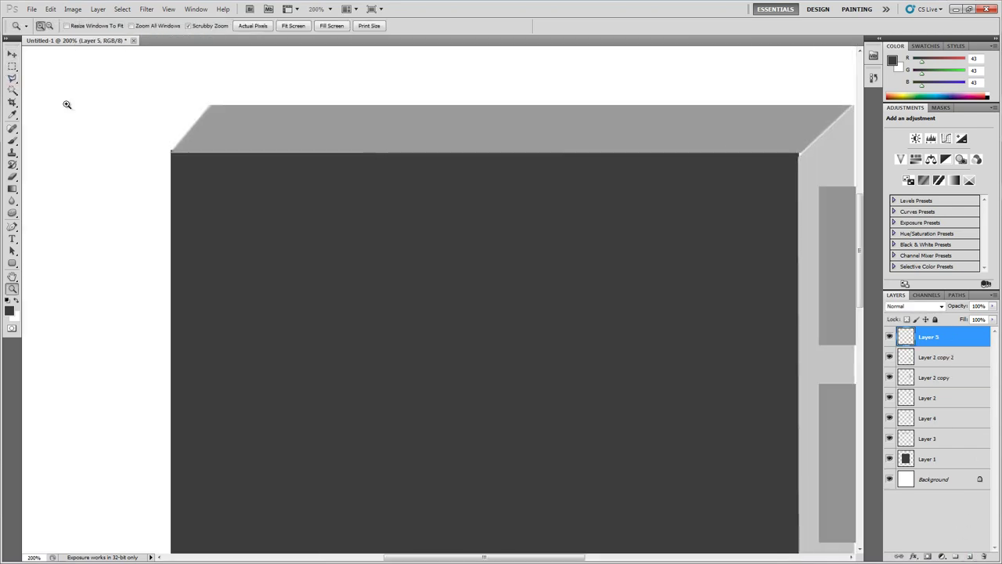
click(347, 110)
click(217, 119)
click(204, 138)
click(326, 152)
click(173, 152)
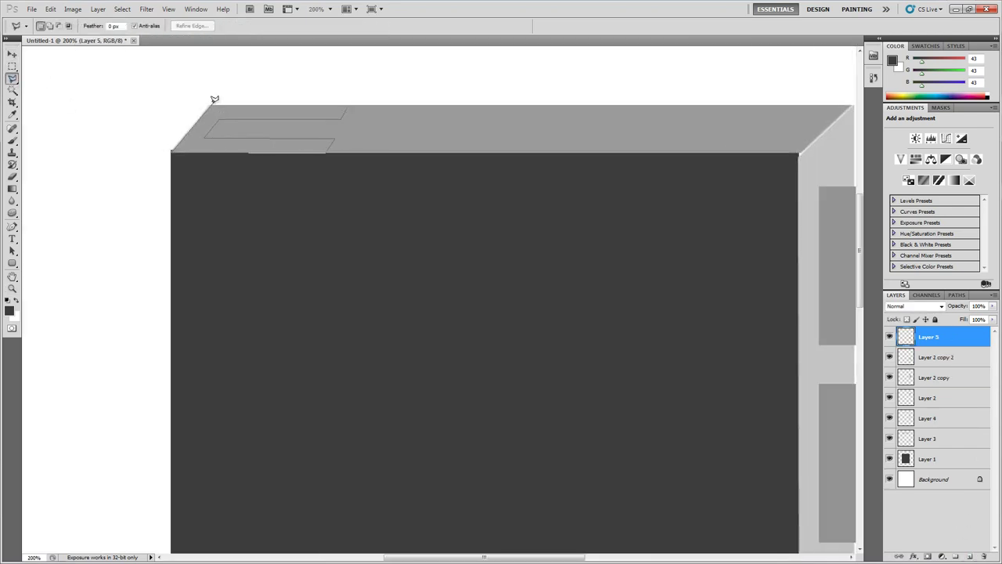
click(210, 105)
click(347, 105)
Step: Merge the object's layers and, on a new layer, fill a large rectangle covering most of the front with dark gray
key(m)
key(ctrl+minus)
key(ctrl+minus)
key(ctrl+minus)
key(ctrl+minus)
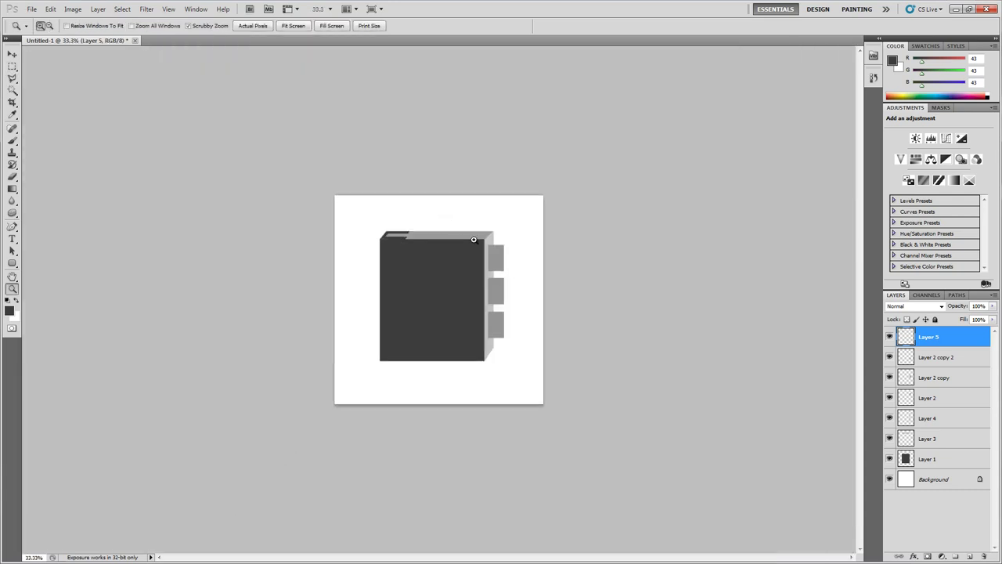
key(ctrl+plus)
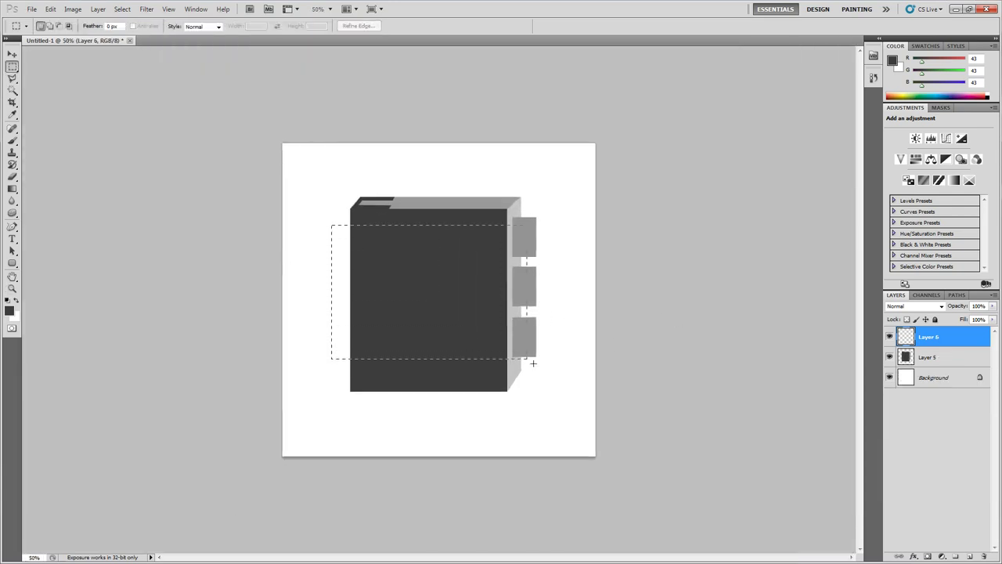
drag(533, 362, 543, 415)
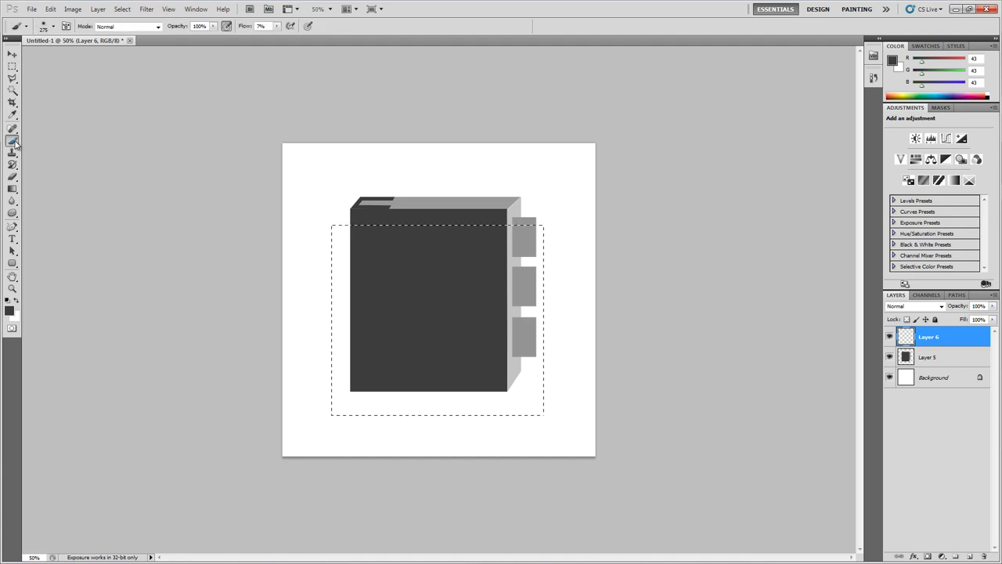
key(alt+BackSpace)
key(ctrl+d)
Step: Lighten the large rectangle over the object's front to a light gray using the Hue/Saturation Lightness setting
key(ctrl+u)
click(741, 366)
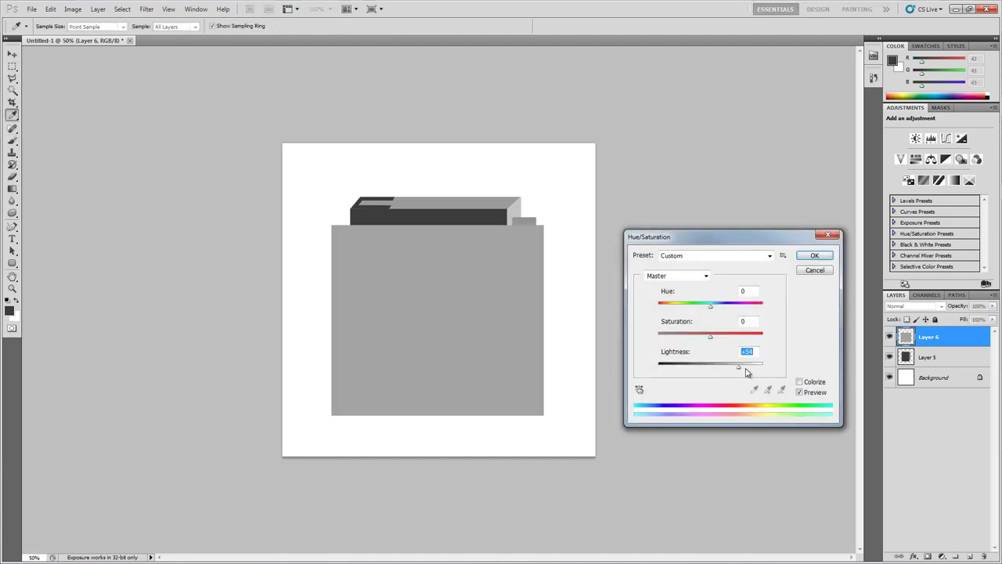
click(814, 256)
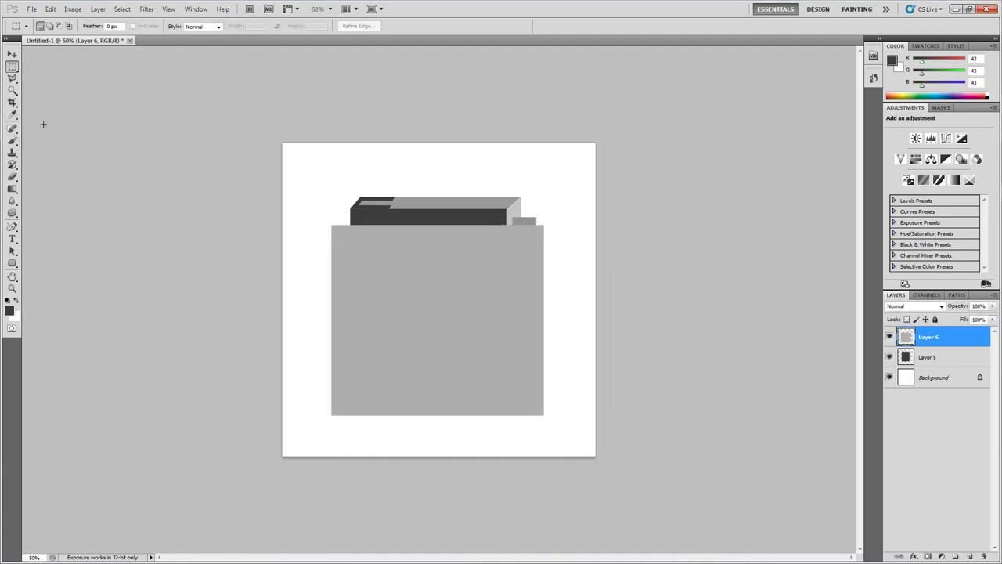
Step: Shade the light gray rectangle with a soft 339 px brush, painting dark edges and bottom around a light highlight in the middle
click(13, 141)
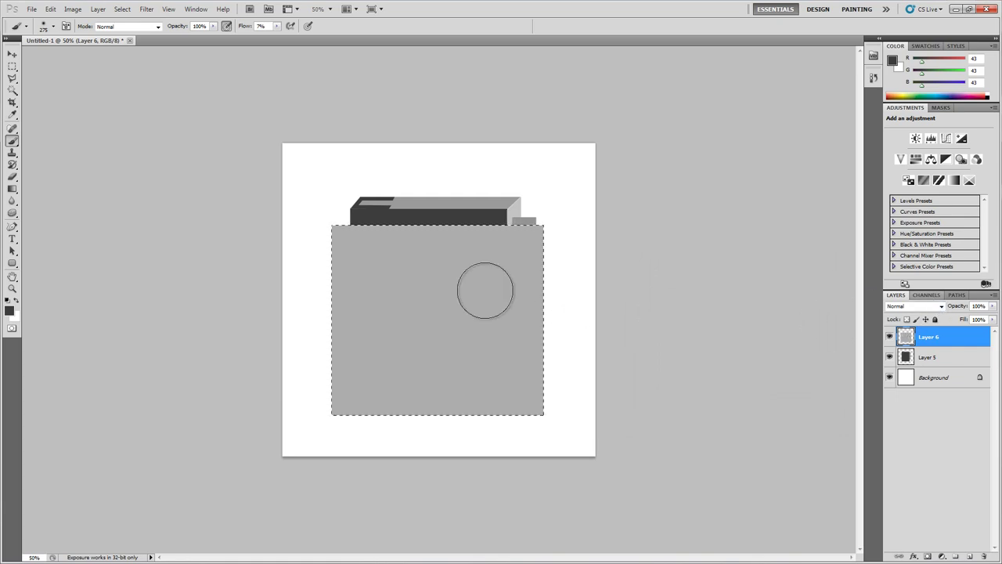
alt+right_click(329, 305)
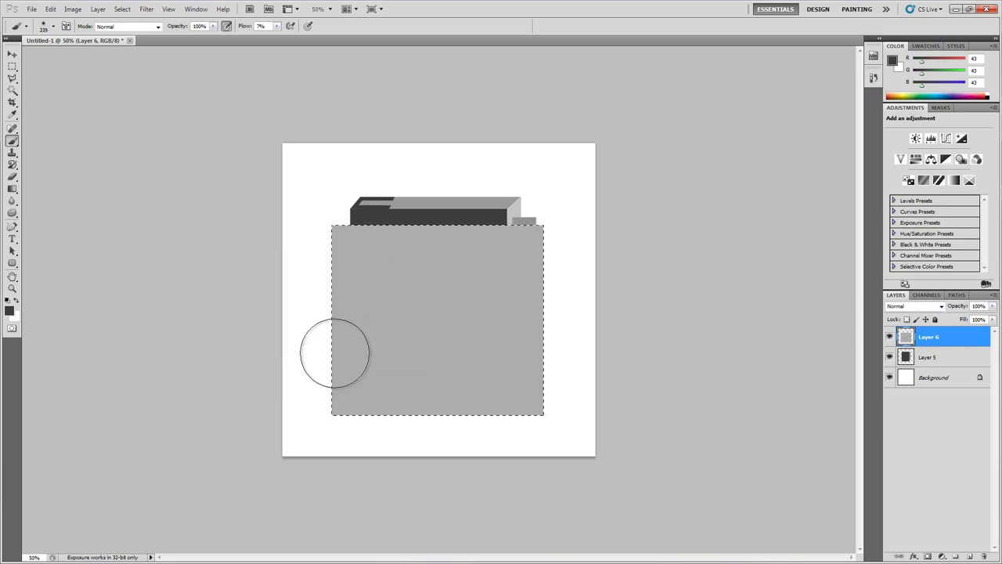
mouse_move(334, 353)
mouse_down()
mouse_move(346, 400)
mouse_move(608, 404)
mouse_move(502, 396)
mouse_move(557, 205)
mouse_move(575, 396)
mouse_move(543, 272)
mouse_move(368, 218)
mouse_move(574, 220)
mouse_move(285, 227)
mouse_move(375, 267)
mouse_move(354, 233)
mouse_move(360, 392)
mouse_move(364, 353)
mouse_move(557, 364)
mouse_move(321, 367)
mouse_move(499, 370)
mouse_move(412, 350)
mouse_move(452, 340)
mouse_move(394, 343)
mouse_move(479, 341)
mouse_move(371, 336)
mouse_move(507, 343)
mouse_move(503, 372)
mouse_move(421, 334)
mouse_move(379, 384)
mouse_move(477, 412)
mouse_move(359, 423)
mouse_move(541, 421)
mouse_move(377, 419)
mouse_move(549, 411)
mouse_move(522, 367)
mouse_move(423, 324)
mouse_move(546, 347)
mouse_move(403, 322)
mouse_move(354, 359)
mouse_move(339, 357)
mouse_move(583, 383)
mouse_move(616, 450)
mouse_move(300, 412)
mouse_move(565, 405)
mouse_move(401, 298)
mouse_move(381, 298)
mouse_move(365, 330)
mouse_move(373, 307)
mouse_move(412, 304)
mouse_move(437, 327)
mouse_move(534, 312)
mouse_move(471, 316)
mouse_move(406, 290)
mouse_move(488, 337)
mouse_move(384, 340)
mouse_up()
key(x)
key(x)
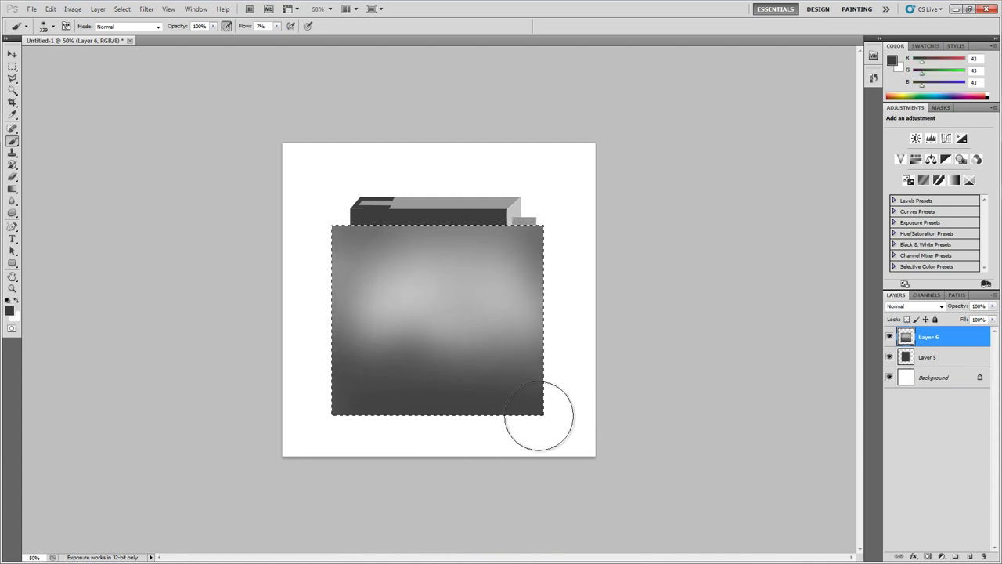
mouse_move(539, 416)
mouse_down()
mouse_move(531, 276)
mouse_move(541, 339)
mouse_move(542, 271)
mouse_move(549, 364)
mouse_move(506, 243)
mouse_move(329, 236)
mouse_move(336, 310)
mouse_move(335, 226)
mouse_up()
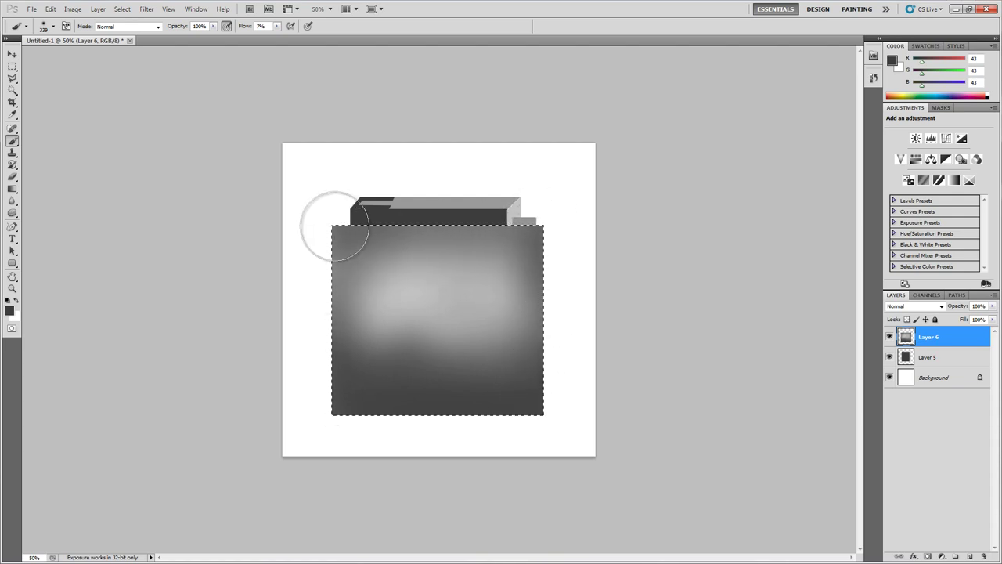
Step: Deselect the shaded rectangle, move it up over the object, duplicate its layer and hide the original Layer 6
click(12, 54)
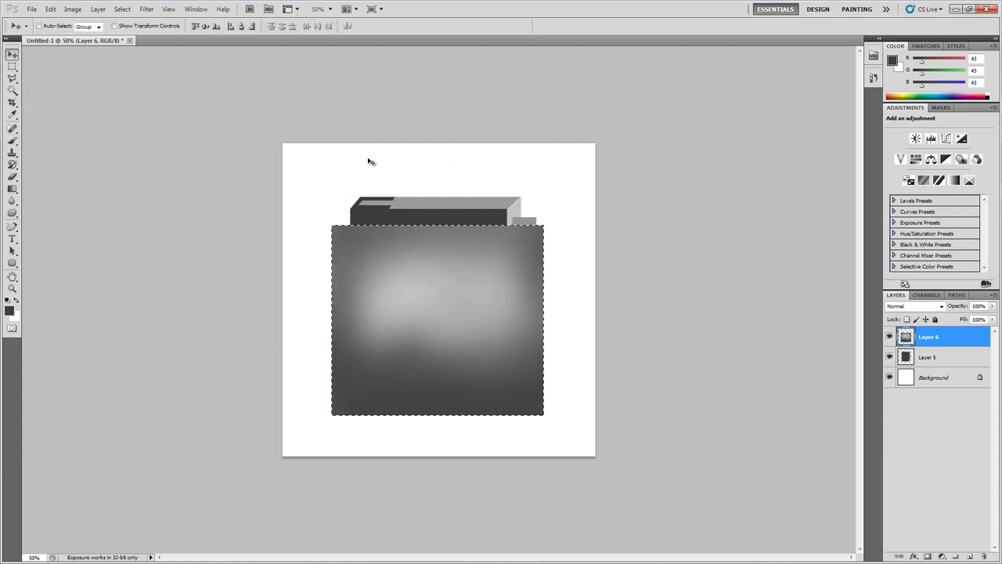
click(12, 66)
click(313, 114)
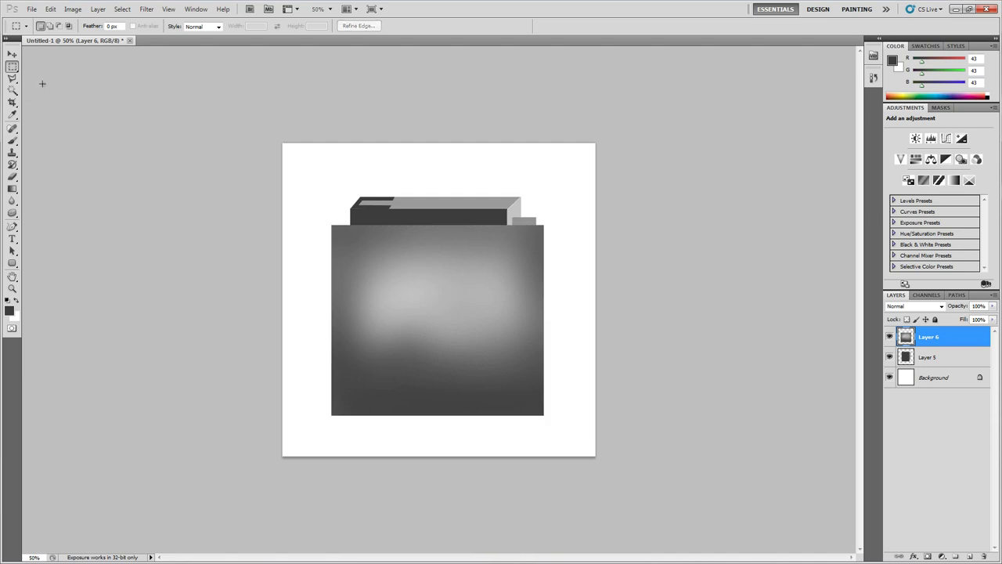
click(12, 54)
drag(452, 230, 483, 227)
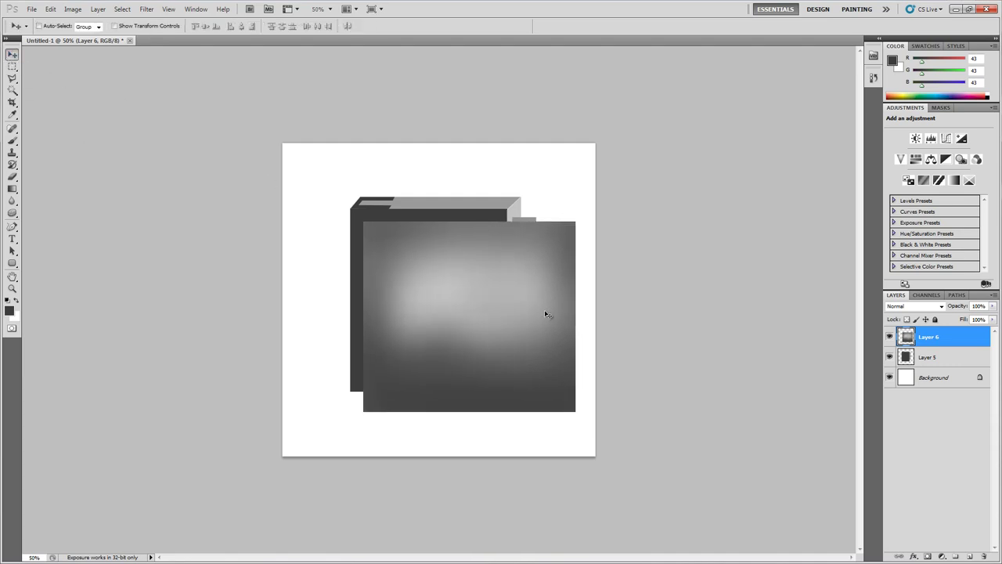
drag(546, 314, 532, 292)
click(889, 357)
Step: Rotate the shaded copy 90 degrees, scale it down to roughly tab size and place it over the uppermost tab
key(ctrl+t)
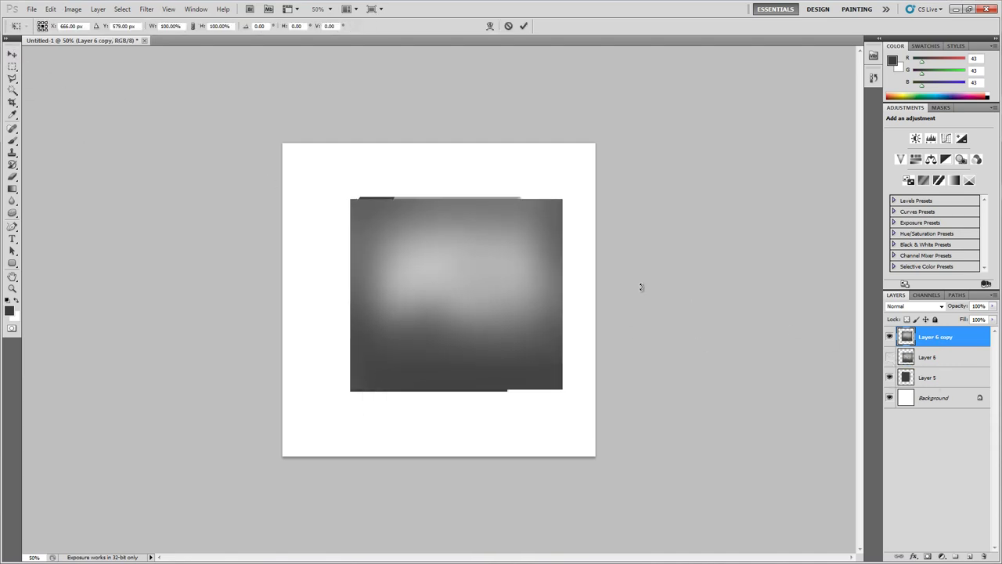
drag(595, 285, 461, 389)
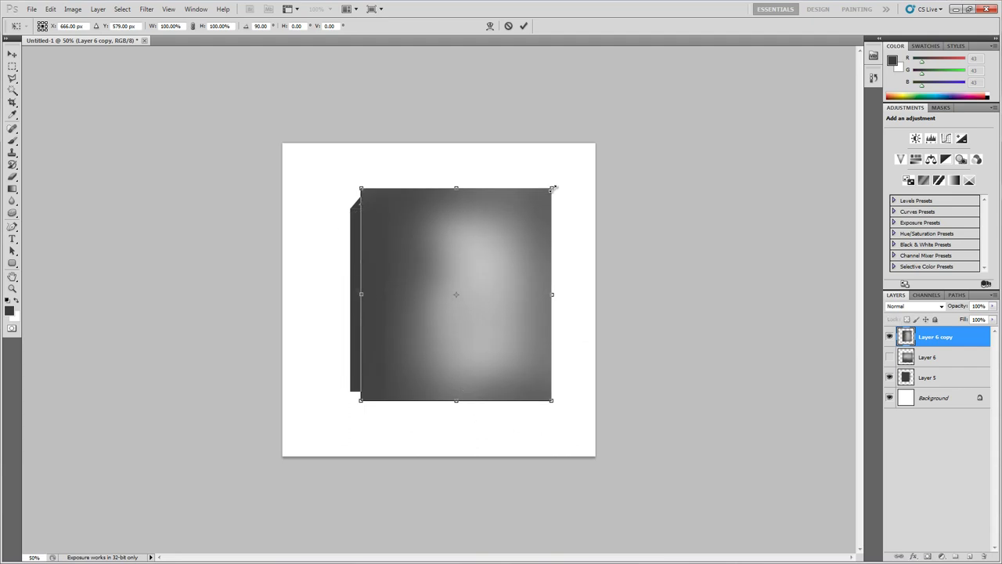
drag(552, 189, 478, 266)
drag(468, 308, 549, 260)
key(Return)
Step: Align the small shaded copy's upper-left corner with the upper-left corner of the uppermost tab
key(z)
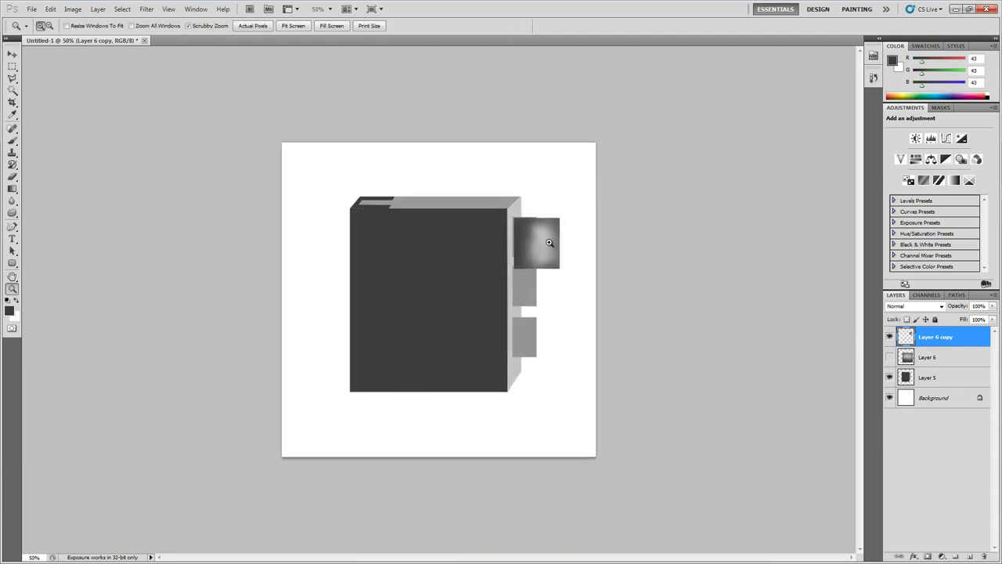
click(544, 227)
click(539, 198)
click(12, 54)
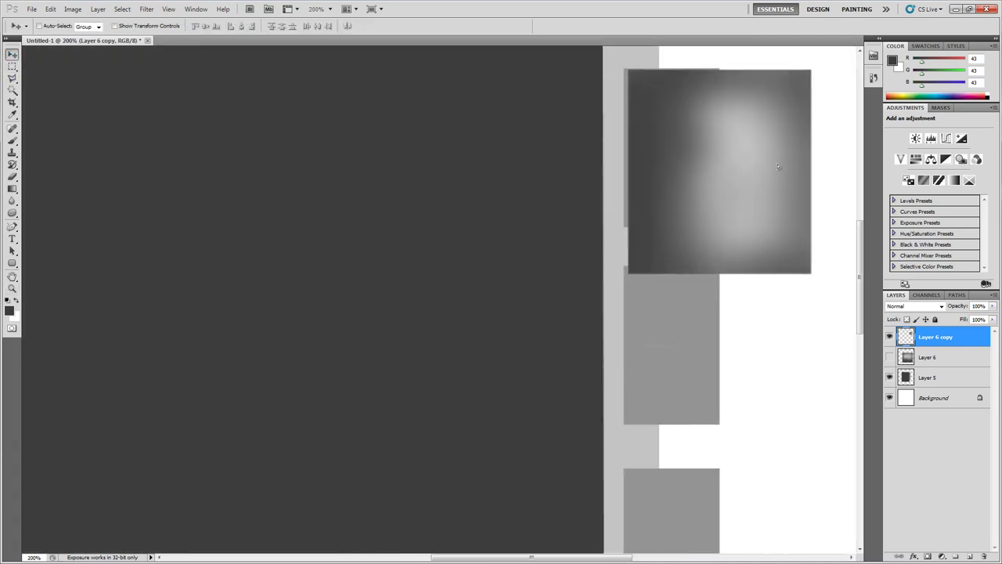
drag(779, 166, 772, 163)
key(ctrl+t)
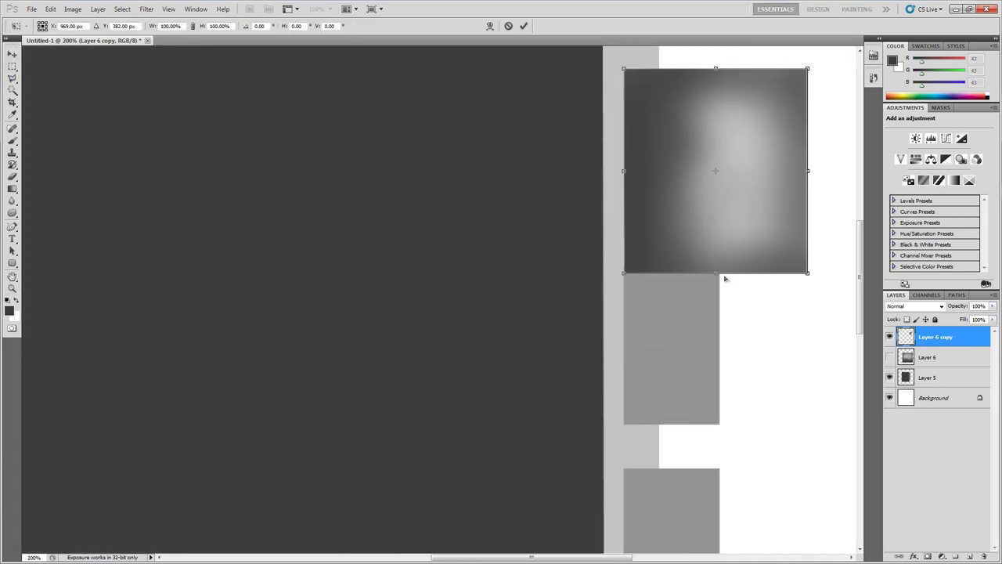
drag(724, 278, 716, 229)
drag(808, 151, 721, 149)
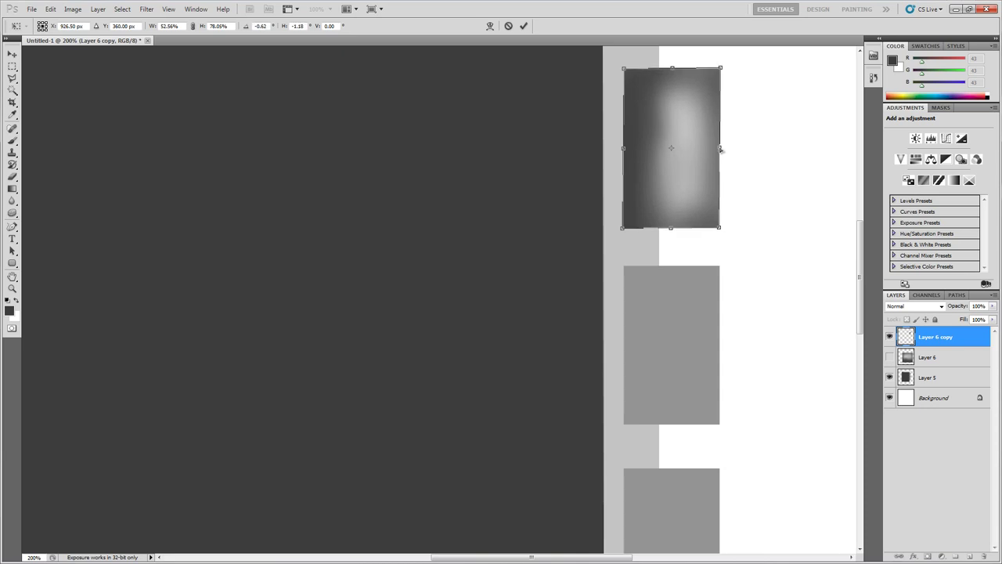
key(Return)
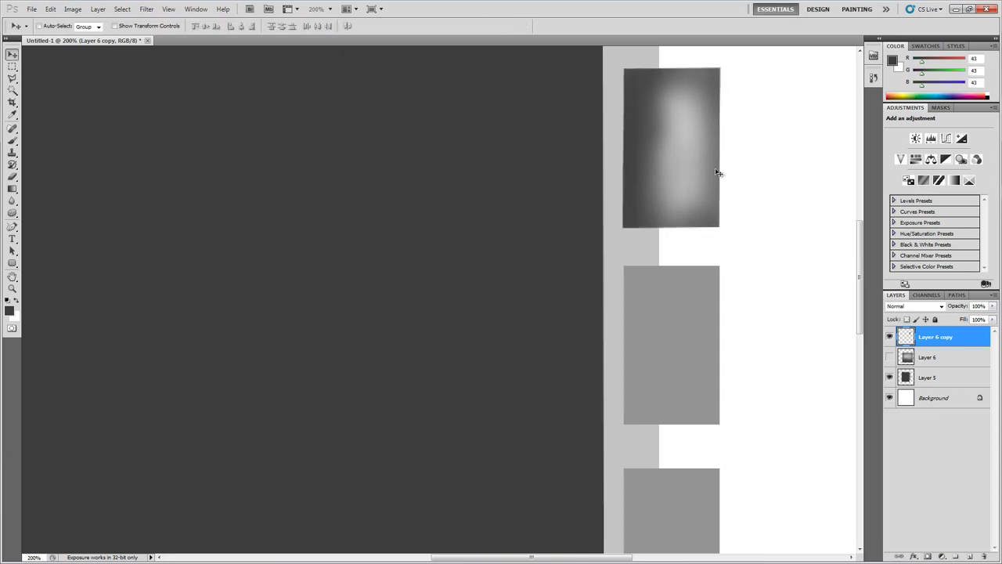
key(ctrl+alt+z)
Step: Scale the small shaded copy from its lower-right corner so it exactly covers the uppermost tab
key(ctrl+t)
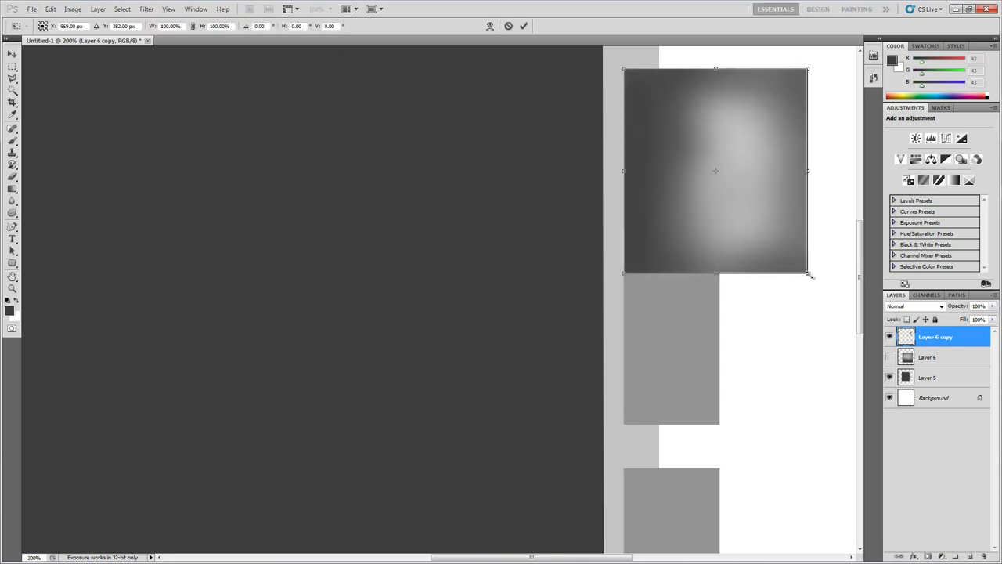
drag(811, 277, 665, 229)
key(Return)
Step: Duplicate the shaded tab piece onto the middle tab and onto the lowest tab
drag(698, 129, 689, 328)
scroll(690, 328, down, 3)
drag(696, 201, 707, 402)
key(z)
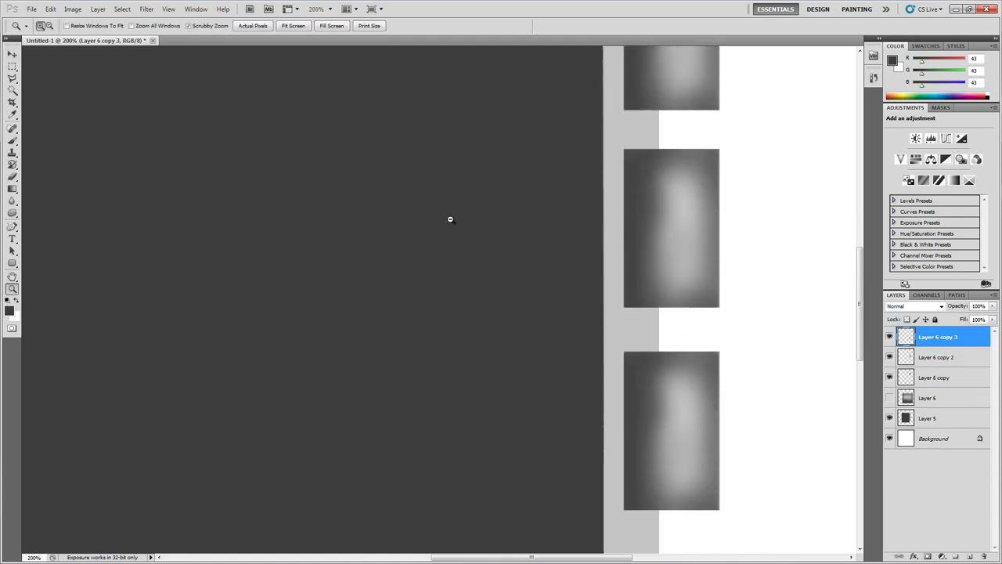
alt+click(449, 217)
alt+click(449, 216)
Step: Duplicate the hidden Layer 6, show the copy and align its upper-left corner with that of the front face
click(12, 53)
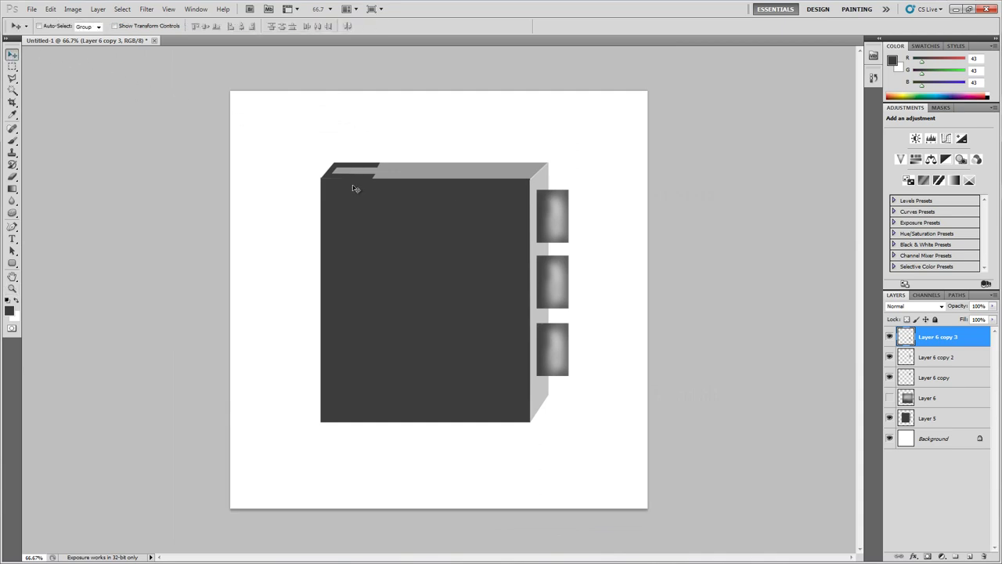
click(922, 418)
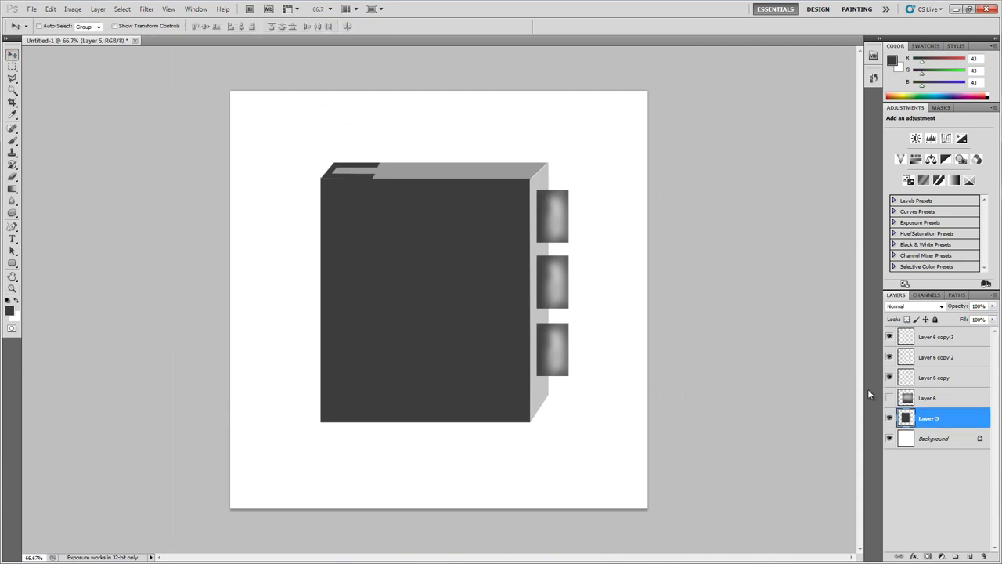
click(927, 399)
key(ctrl+j)
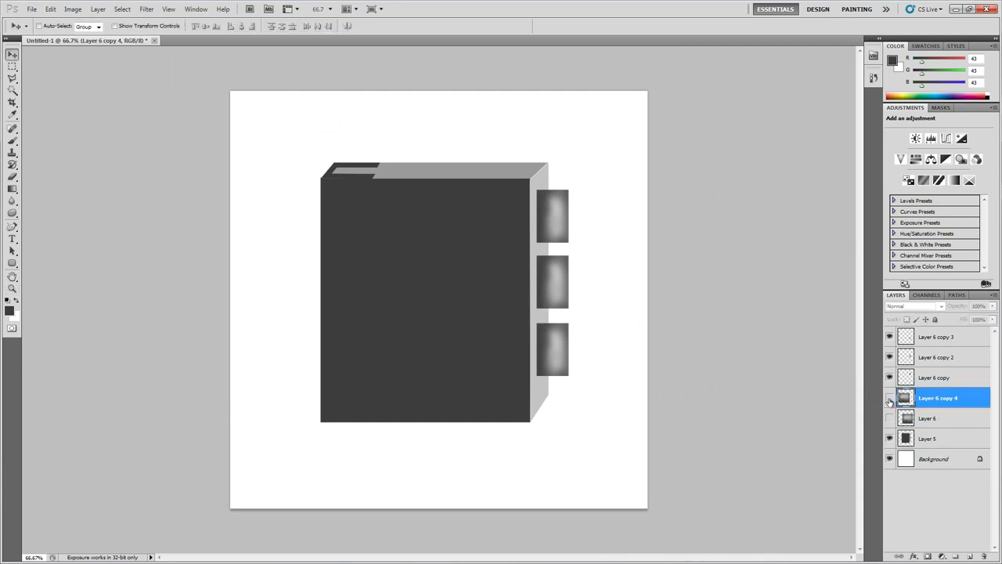
click(890, 398)
drag(407, 260, 479, 262)
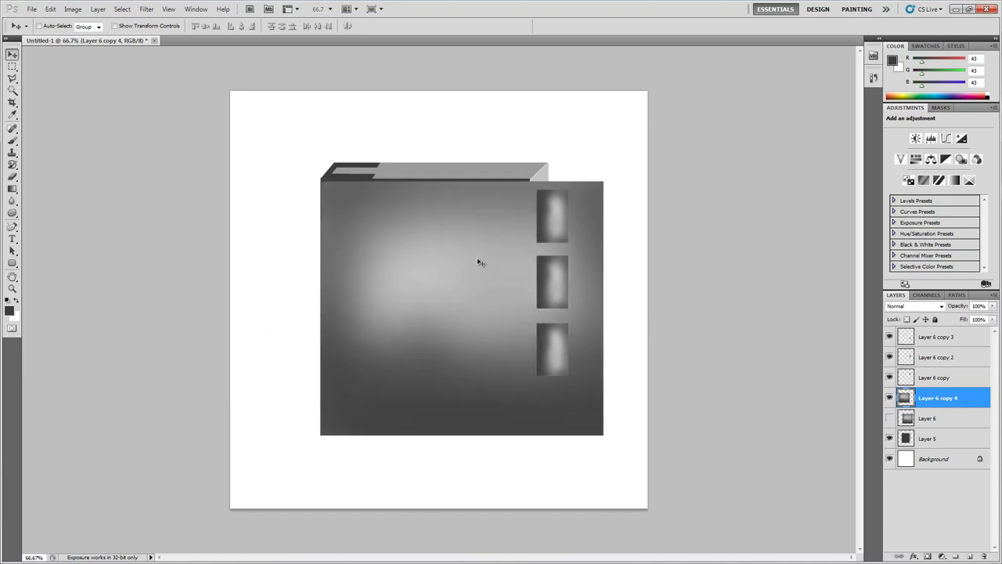
key(Up)
key(Up)
key(Up)
key(Up)
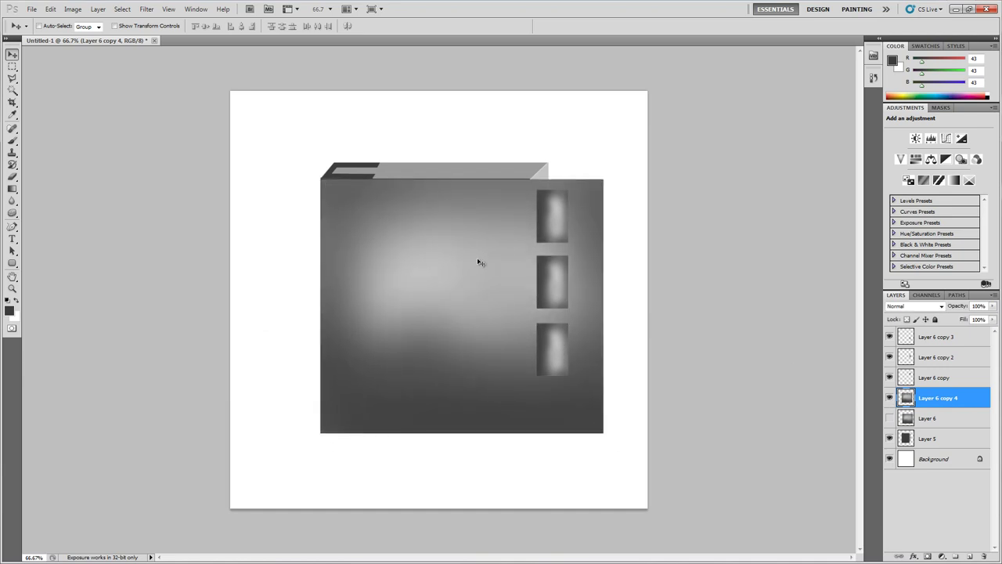
key(Up)
key(Up)
Step: Scale the shaded copy to about 74% width and 96% height so it fits the front face
key(ctrl+t)
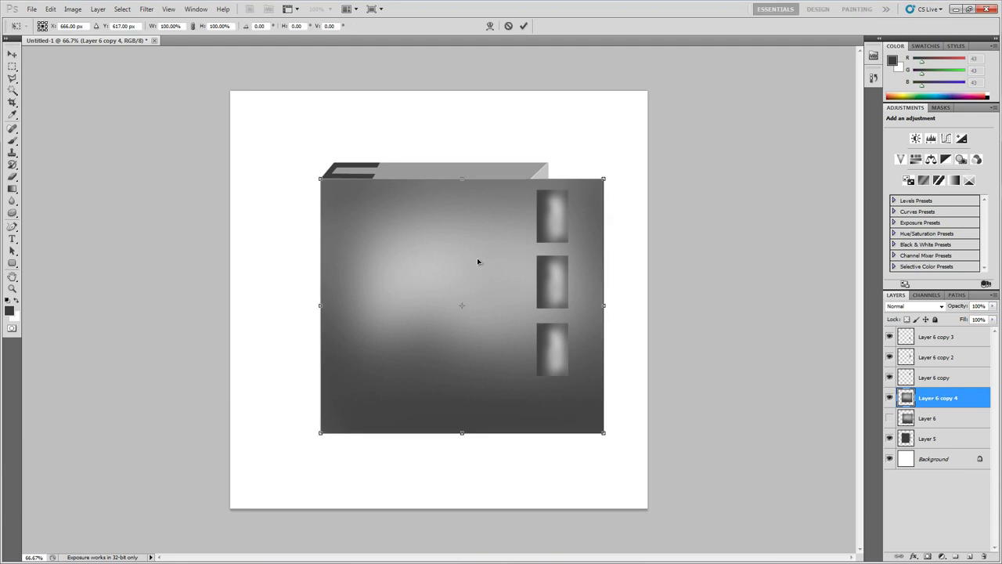
drag(604, 306, 531, 304)
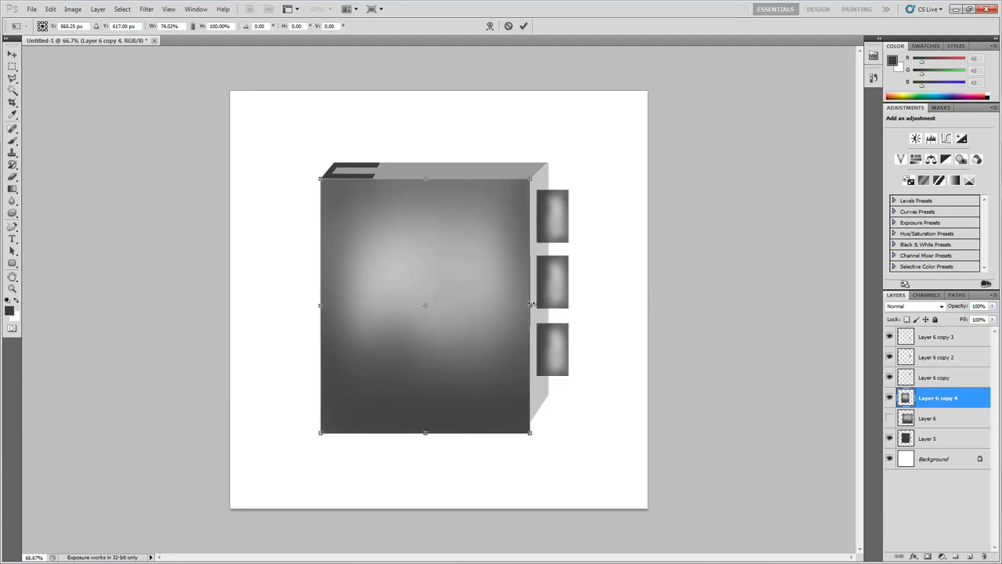
drag(427, 432, 424, 421)
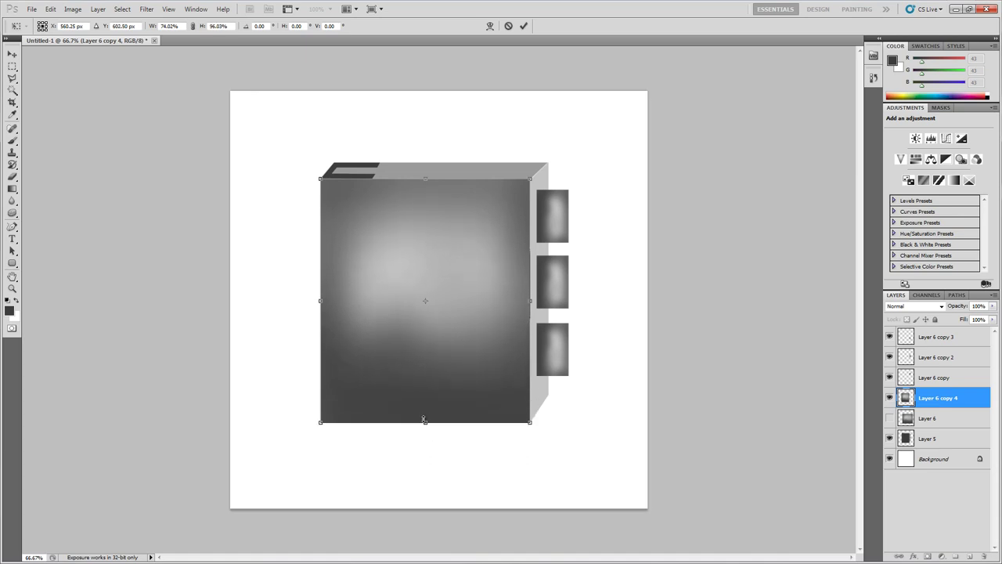
key(Return)
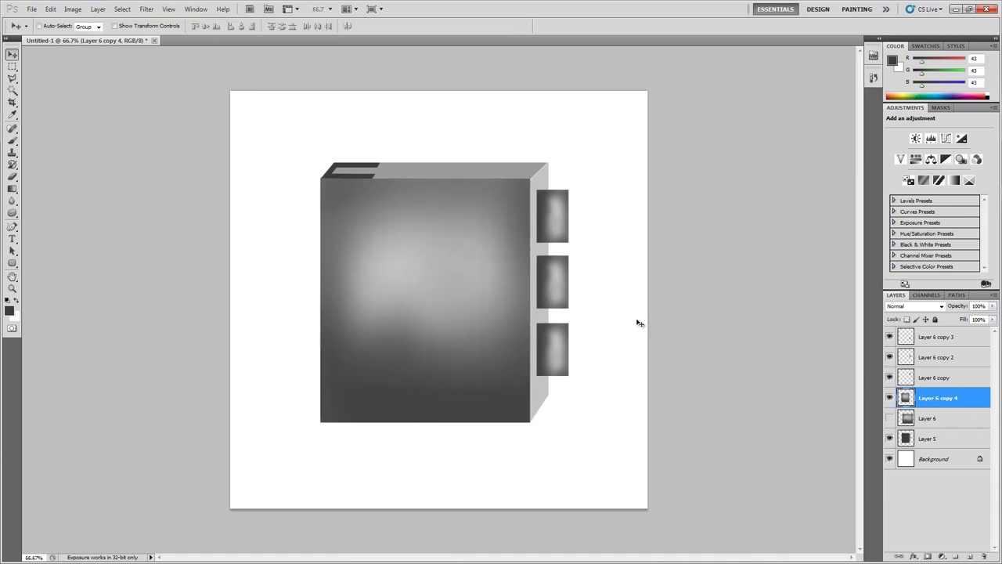
Step: Duplicate the front shading to the side face, narrow it to about 8% width and skew it vertically about -46 degrees
drag(443, 286, 653, 292)
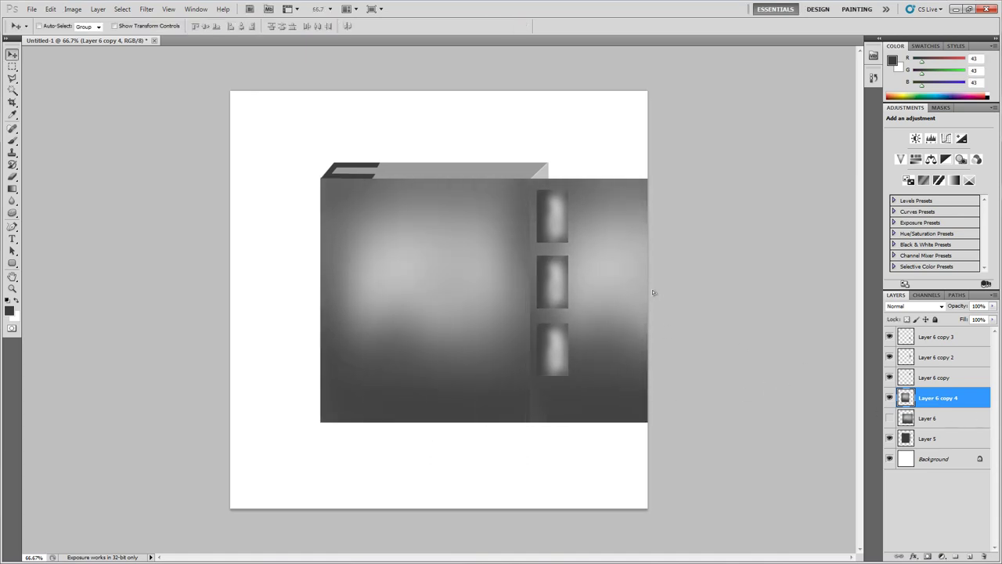
key(ctrl+t)
drag(745, 301, 547, 289)
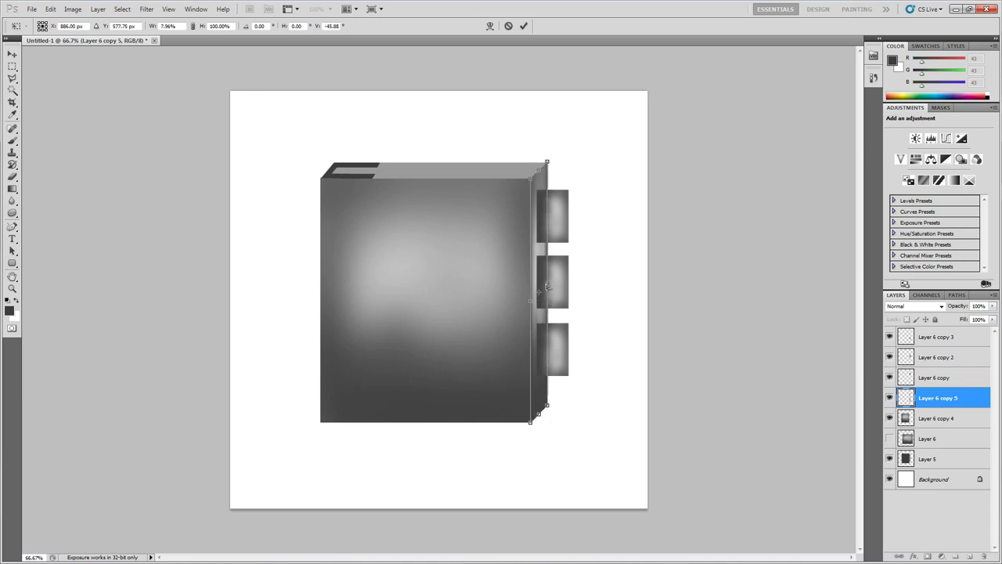
key(Return)
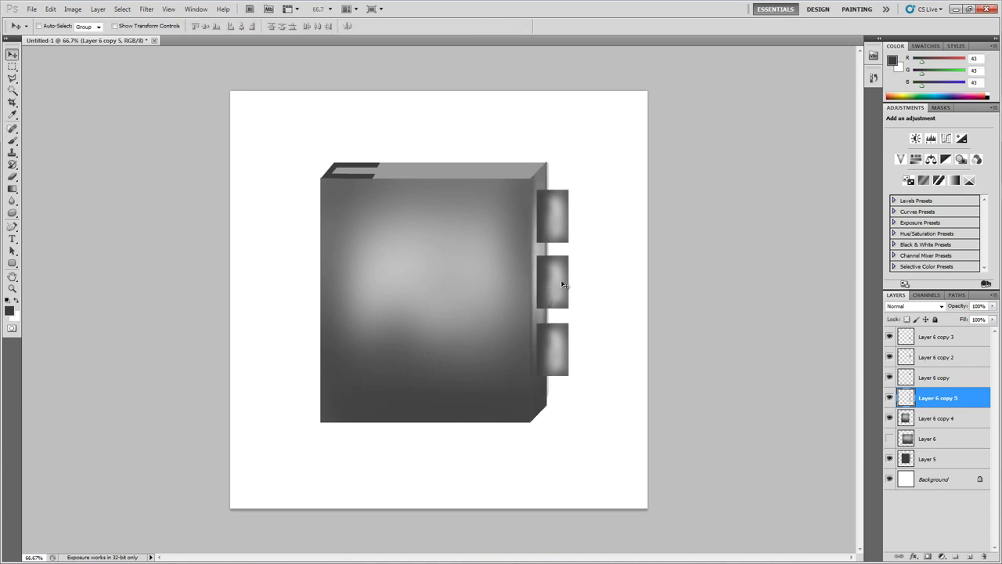
Step: Duplicate the front shading onto the top face, flatten it to about 7% height and skew it horizontally about -39 degrees
click(937, 444)
click(938, 418)
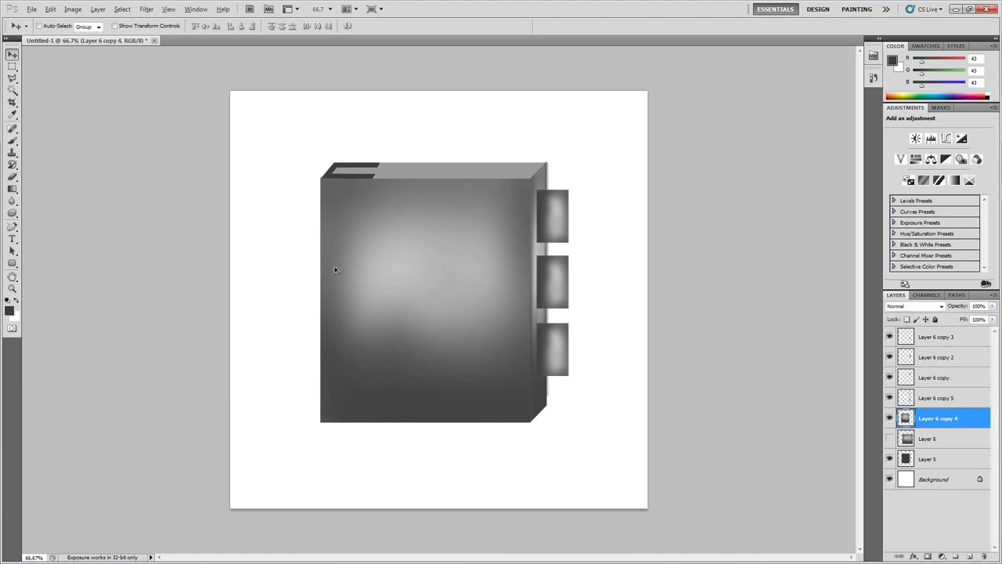
drag(361, 249, 371, 236)
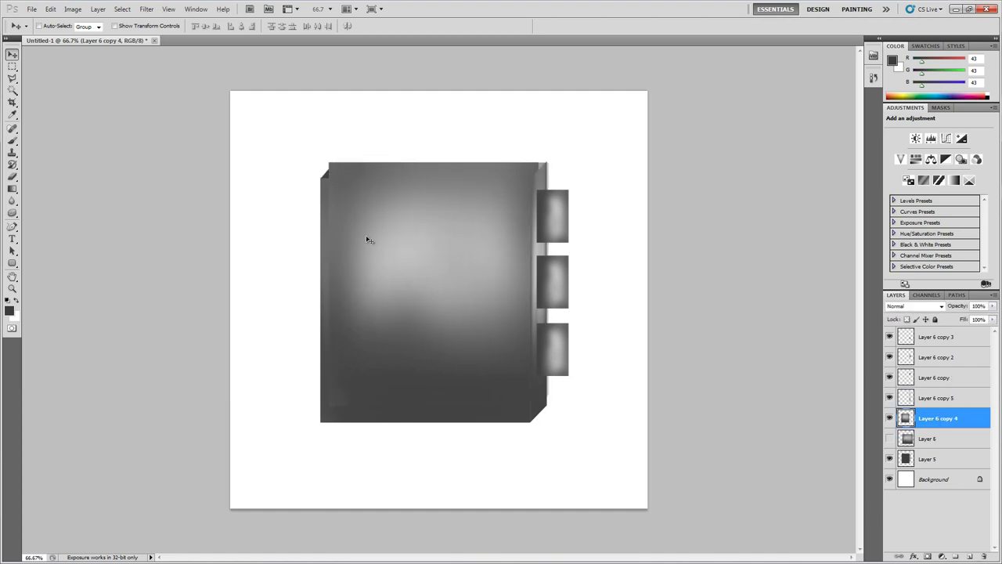
key(ctrl+j)
key(ctrl+t)
drag(432, 404, 441, 162)
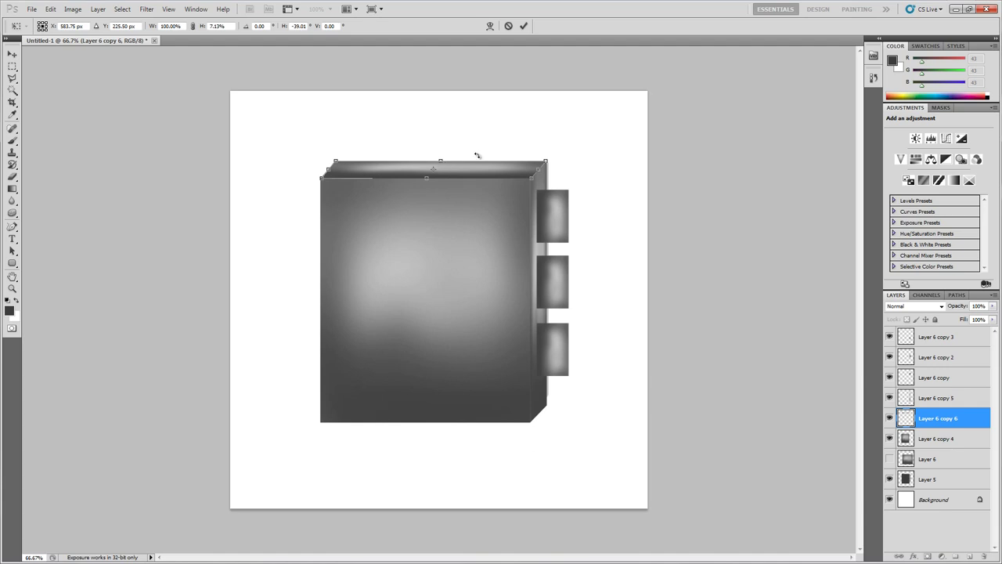
key(Return)
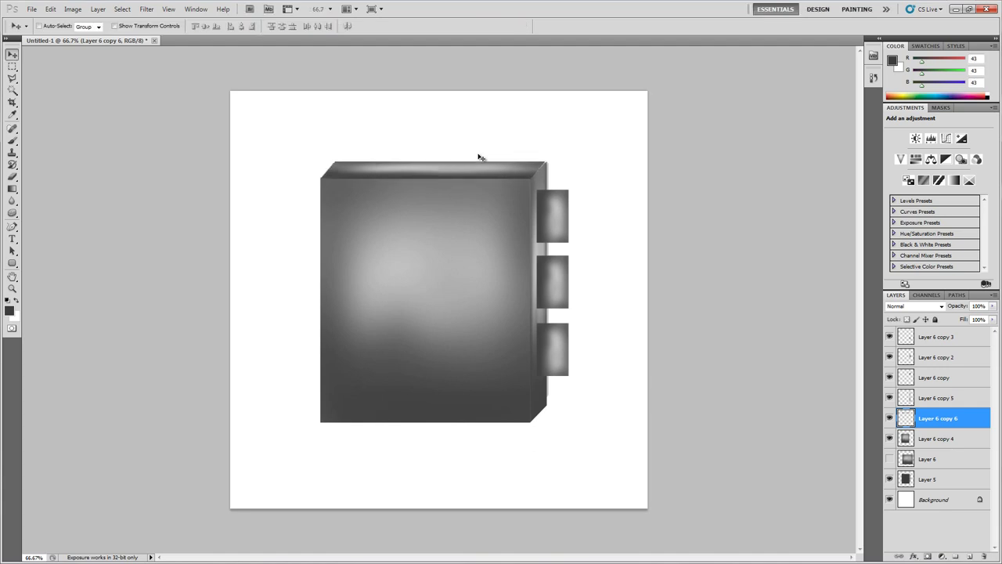
Step: Set the top face shading's blend mode to Soft Light and the front face shading's blend mode to Hard Light
click(917, 306)
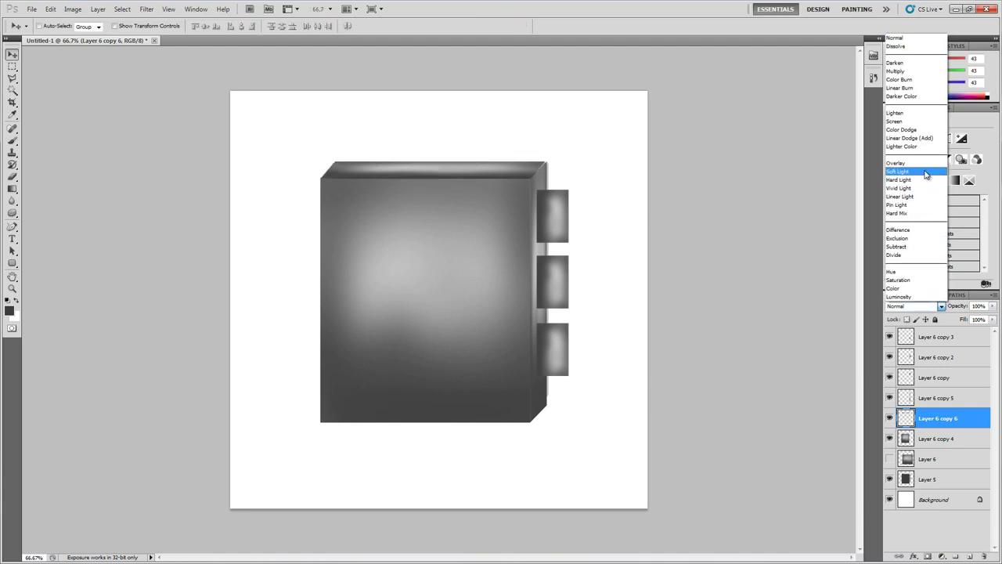
click(925, 174)
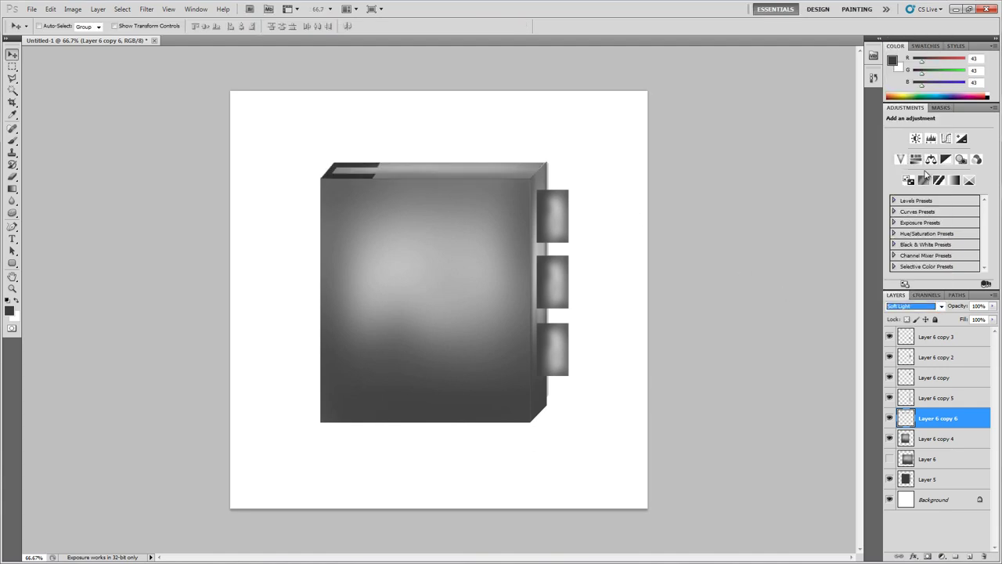
click(932, 445)
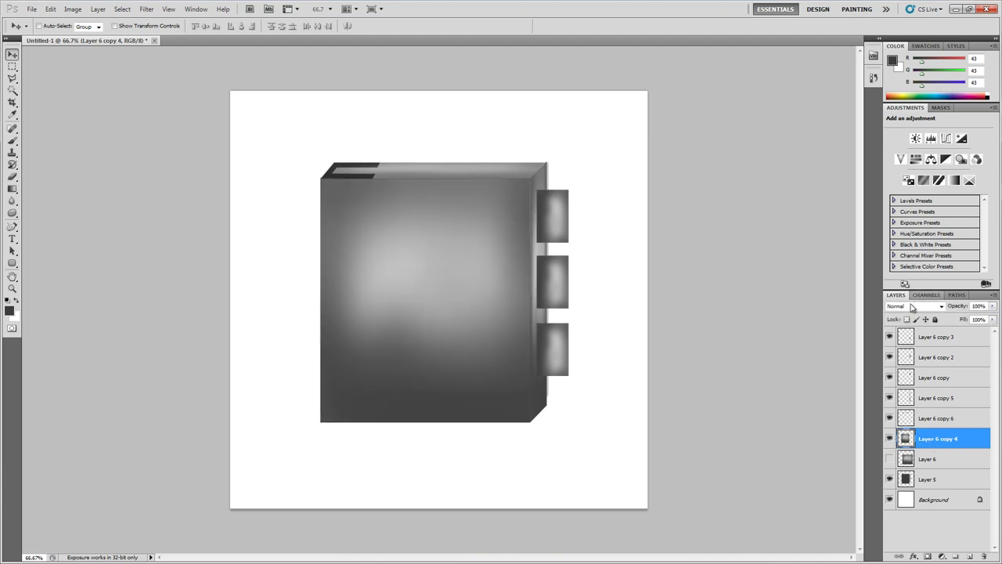
click(912, 306)
click(923, 175)
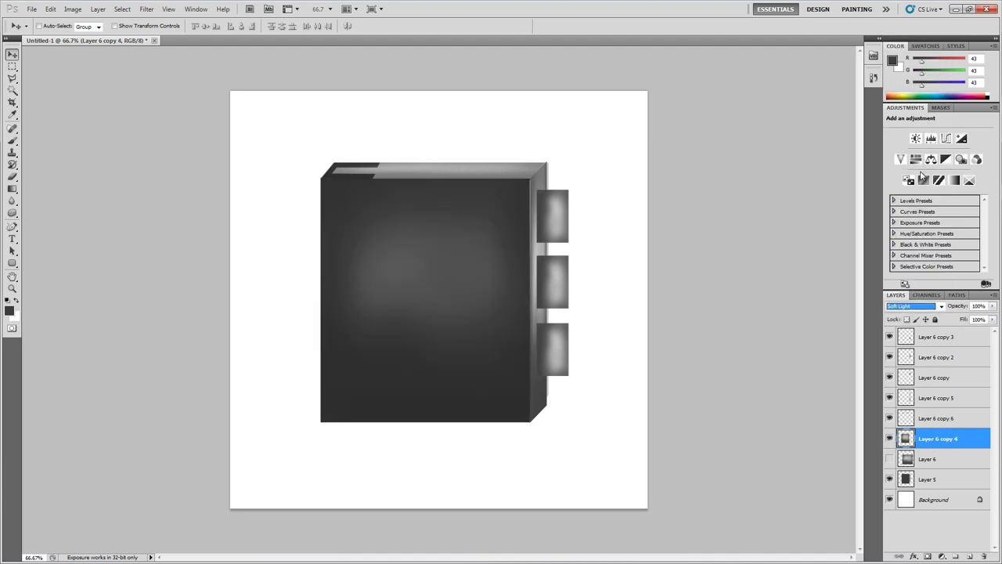
click(921, 307)
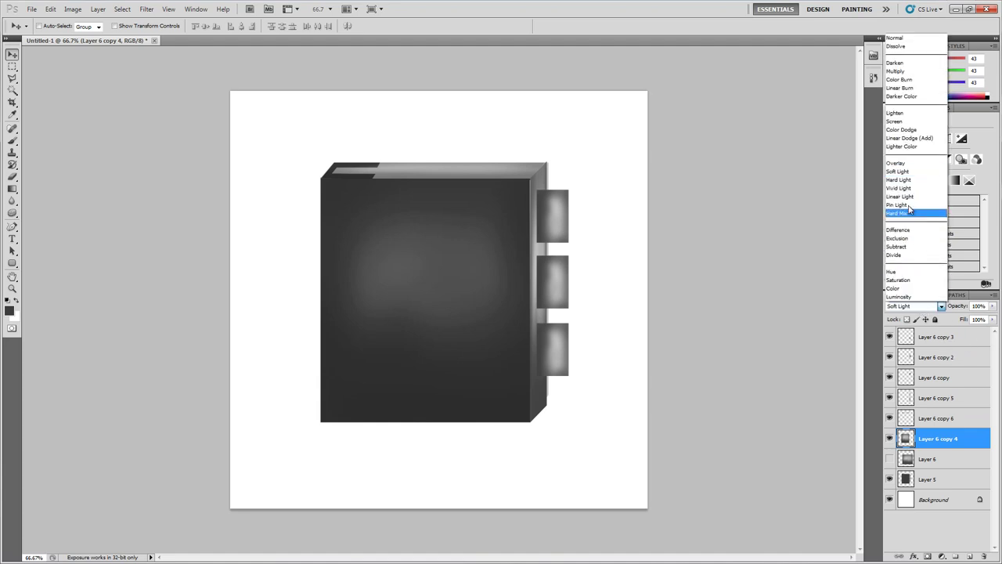
click(909, 181)
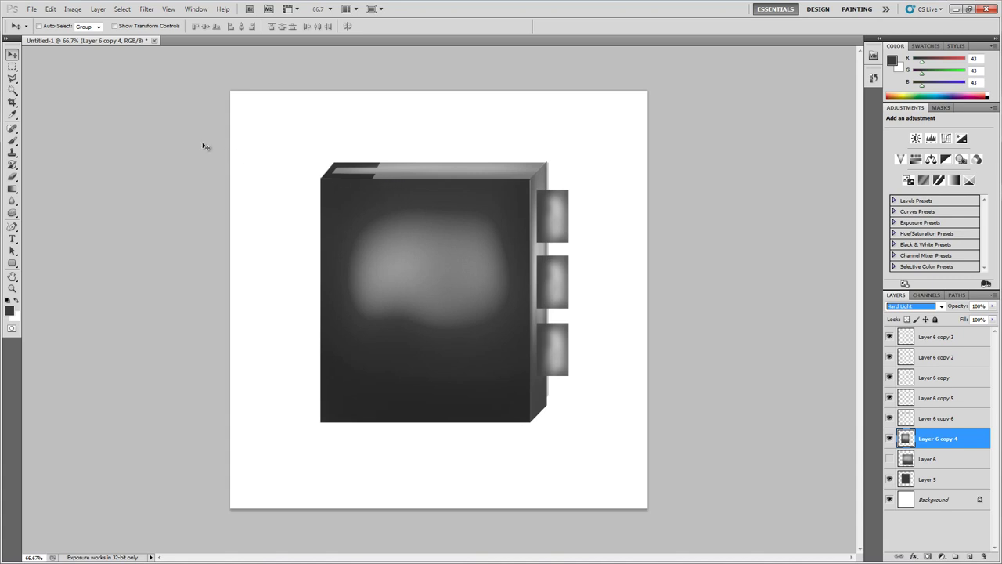
Step: Select a full-height strip along the front face's spine edge and darken it on Layer 5 to a lightness of about -78
key(m)
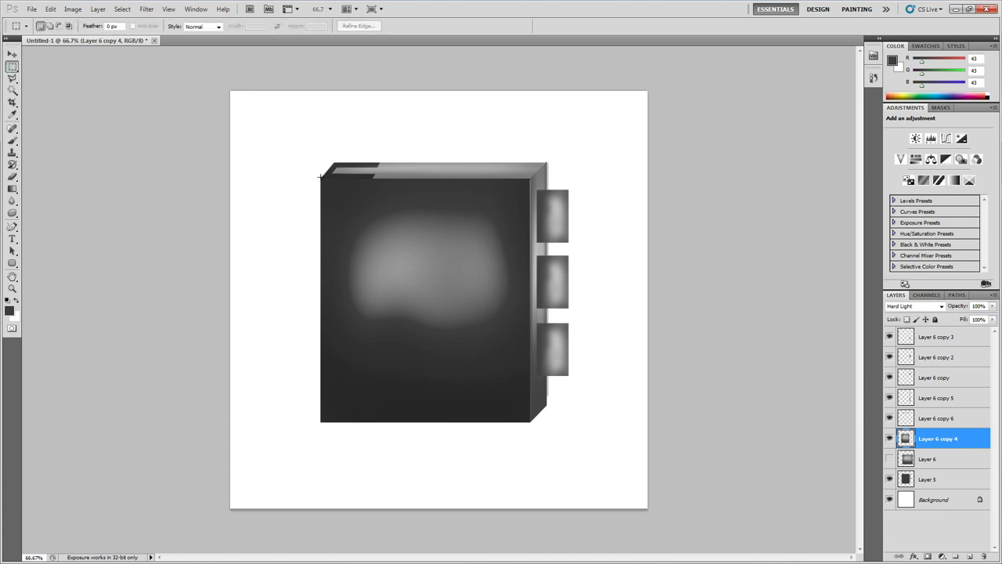
drag(321, 176, 372, 422)
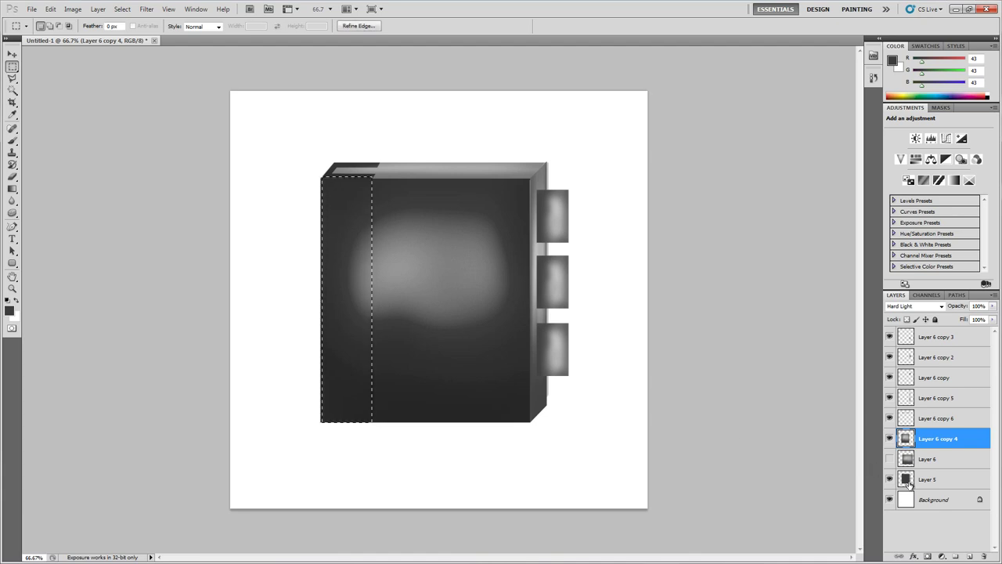
click(931, 481)
key(ctrl+u)
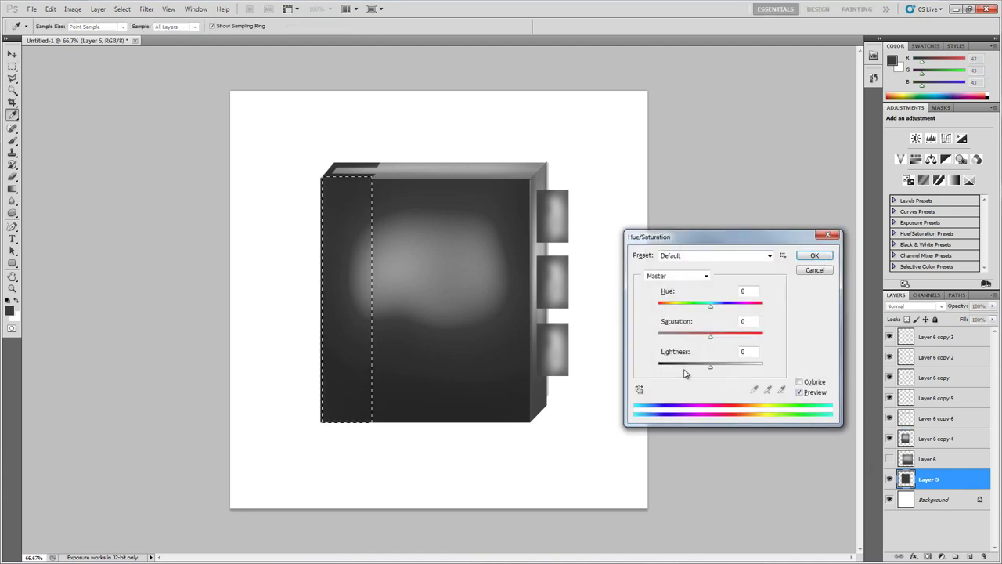
drag(692, 370, 670, 369)
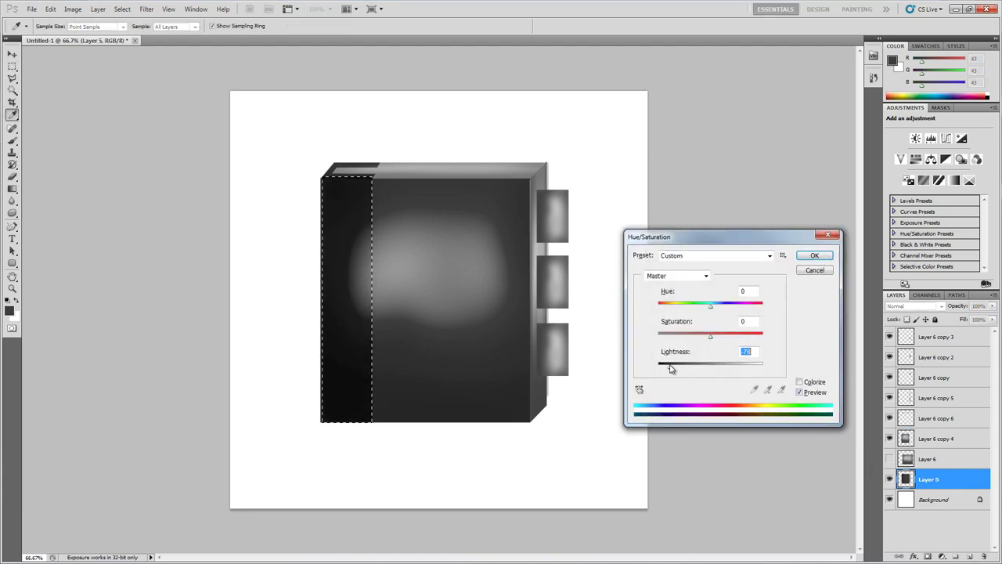
click(814, 256)
key(ctrl+d)
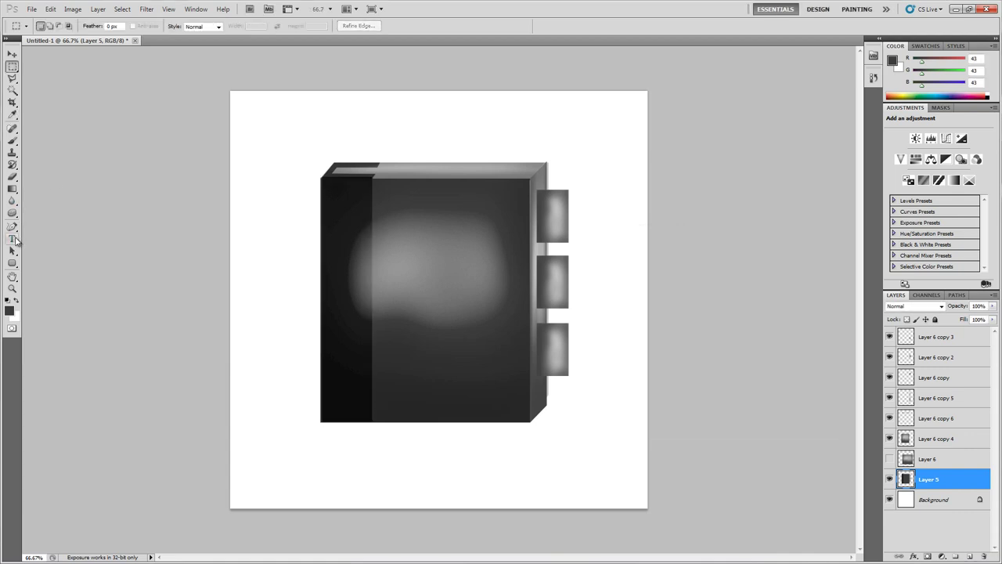
Step: Add a white "@" as text and place it on the upper half of the front cover
click(13, 238)
key(x)
click(296, 264)
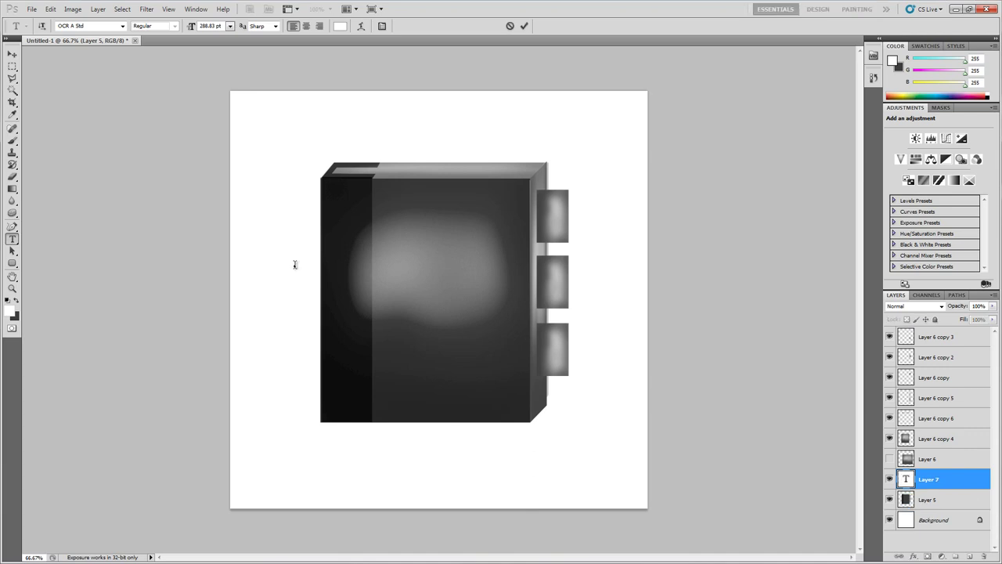
text(@)
key(ctrl+a)
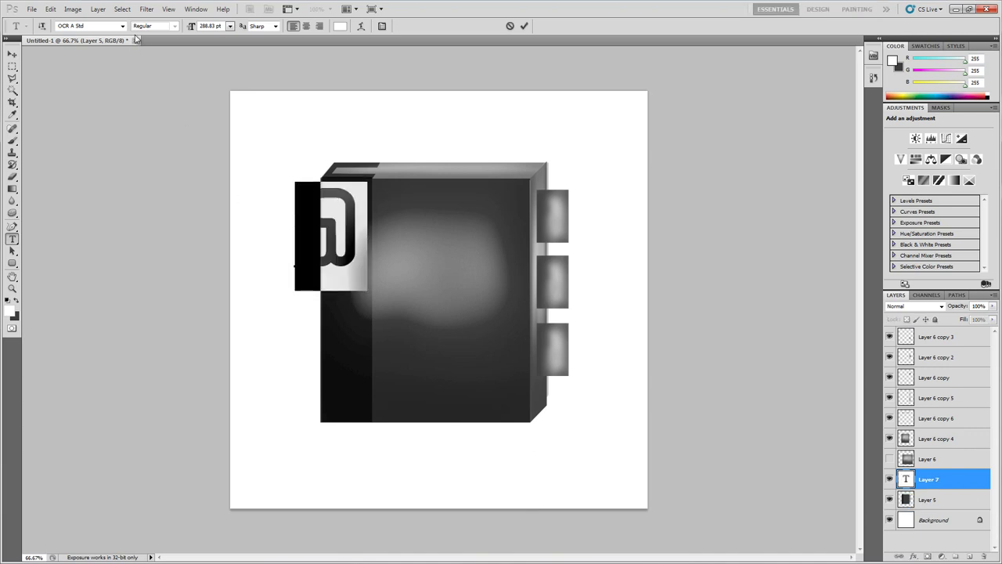
click(13, 54)
drag(371, 228, 475, 244)
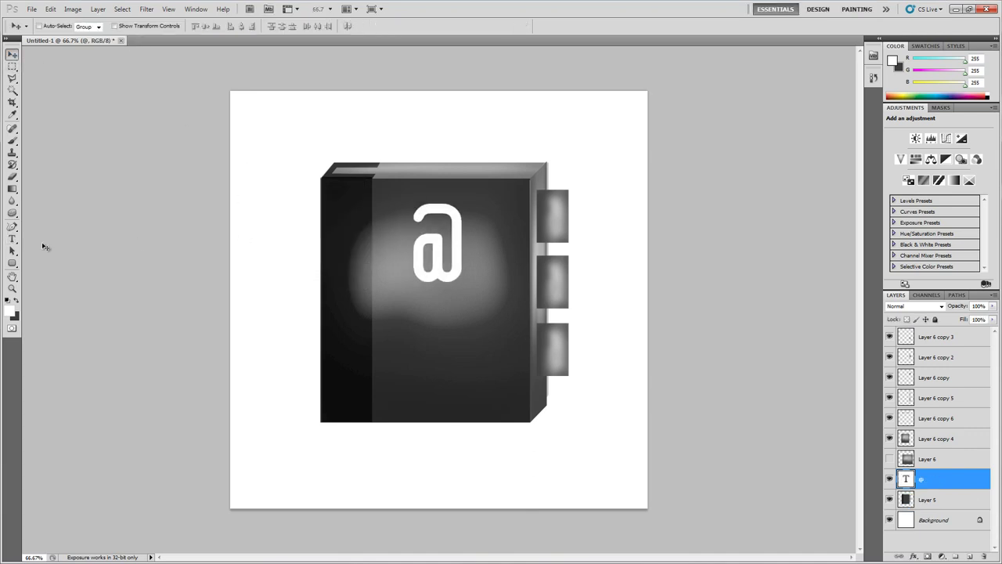
Step: Change the font of the "@" text to Palatino Linotype
click(13, 239)
double_click(445, 244)
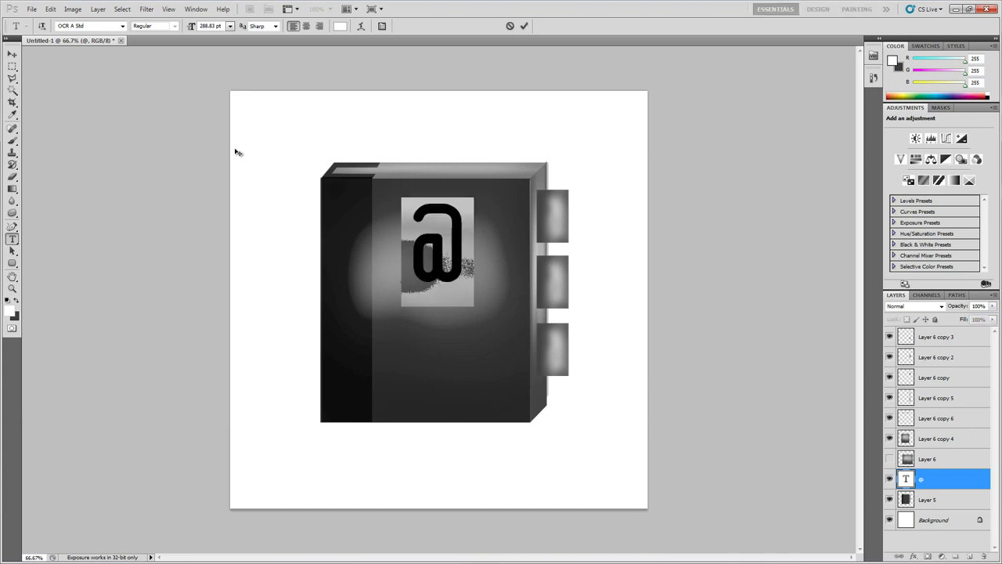
click(100, 23)
key(Down)
key(Down)
key(Down)
key(Down)
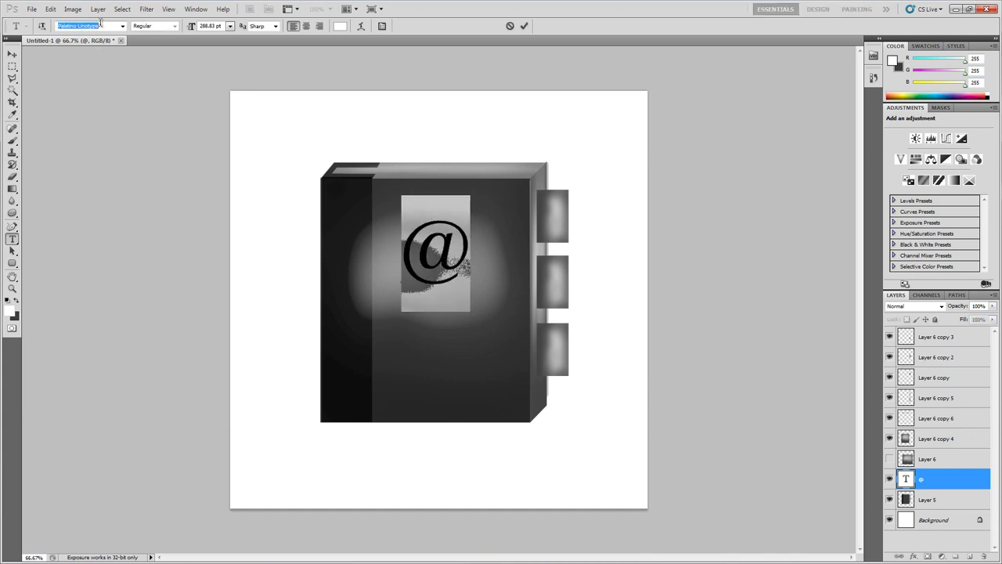
click(12, 54)
Step: Enlarge the "@" proportionally to about 217% and shift it slightly right and down on the cover
key(ctrl+t)
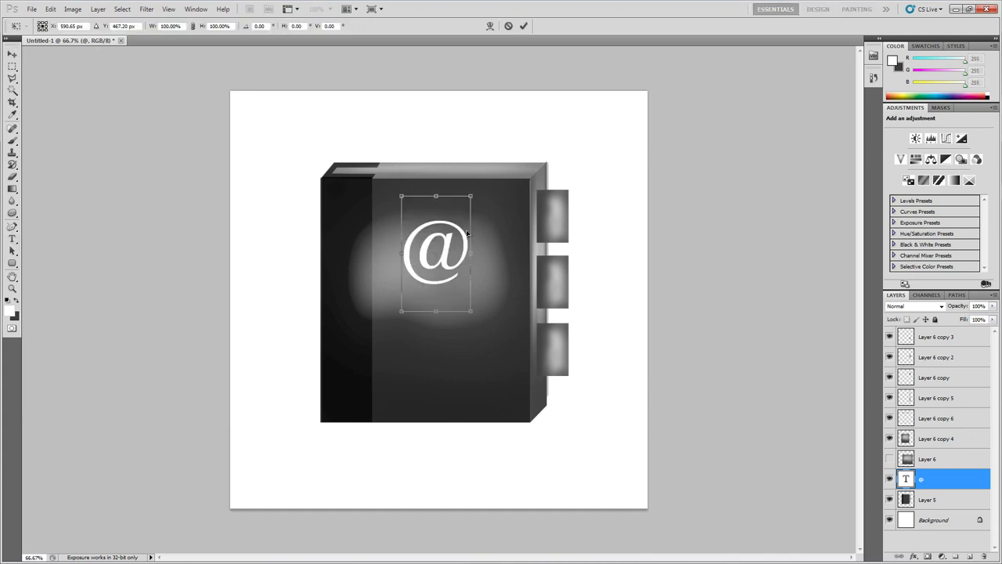
drag(472, 192, 545, 146)
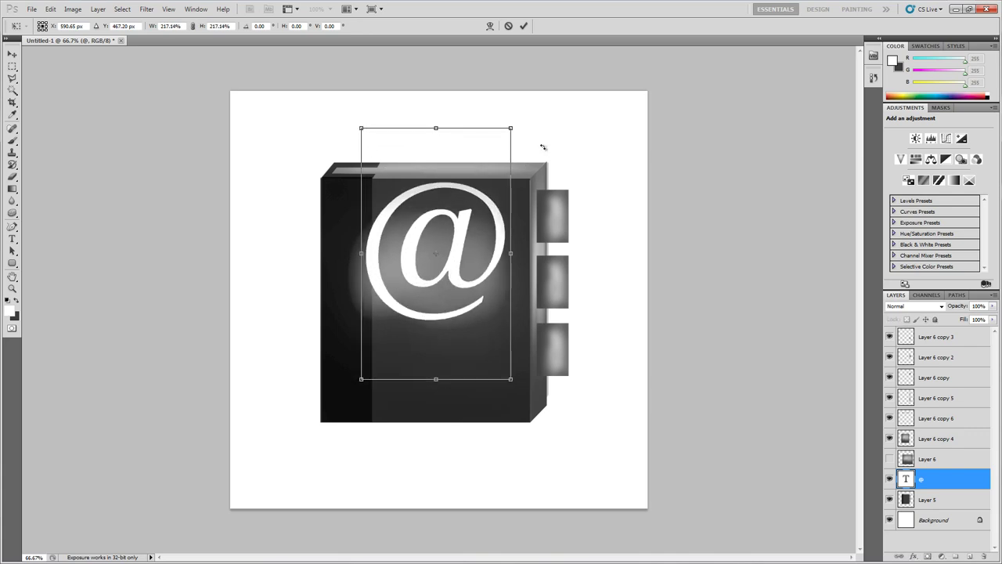
key(Return)
mouse_move(481, 199)
mouse_down()
mouse_move(470, 216)
mouse_move(493, 215)
mouse_up()
Step: Shrink the "@" slightly and position it in the upper part of the cover, centred between the dark strip and the side face
key(ctrl+t)
drag(520, 140, 506, 159)
key(Return)
drag(466, 245, 476, 236)
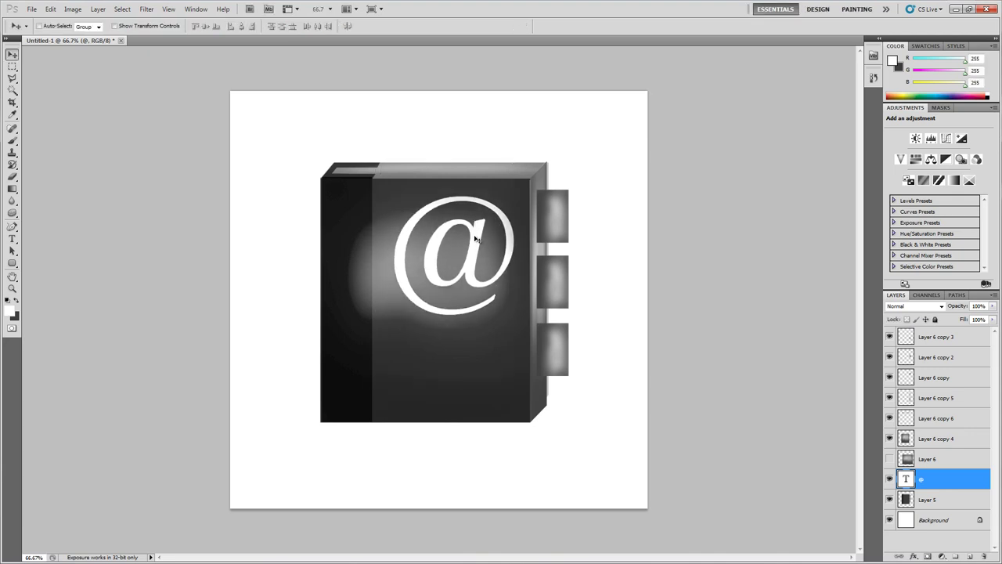
key(ctrl+t)
drag(520, 151, 512, 159)
key(Return)
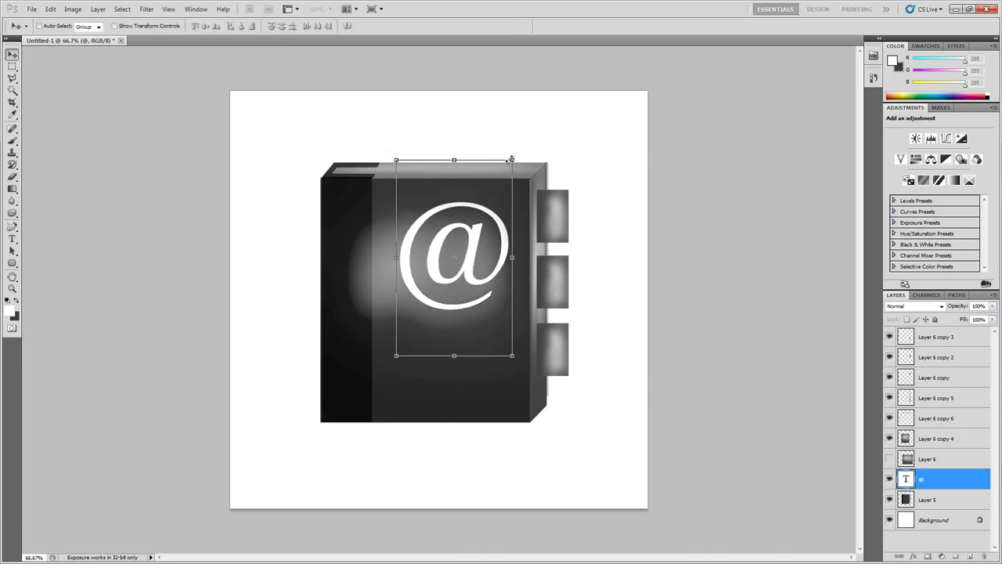
key(Down)
key(Left)
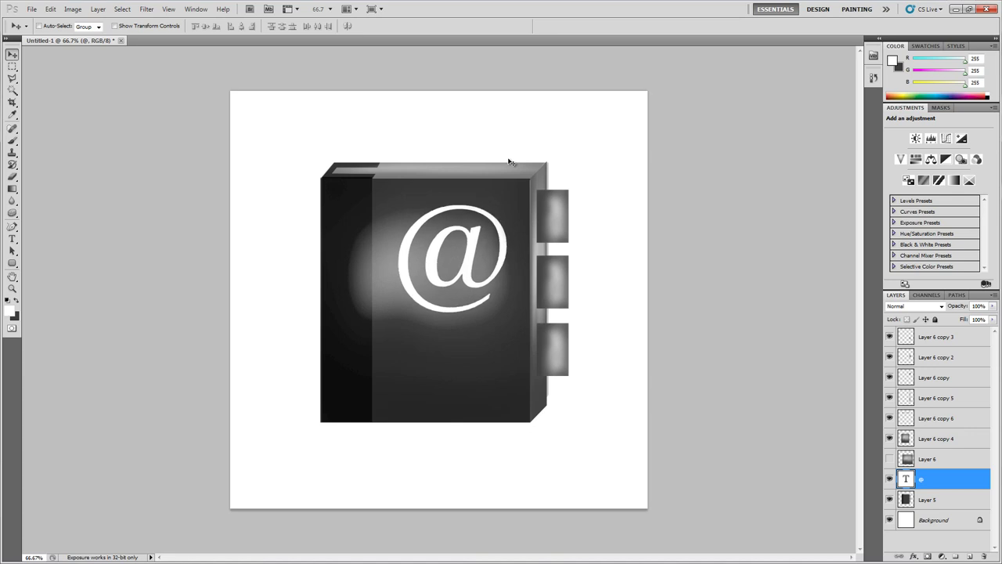
Step: Merge all layers from Layer 5 up to Layer 6 copy 3 into one, leaving out the Background
key(alt+bracketleft)
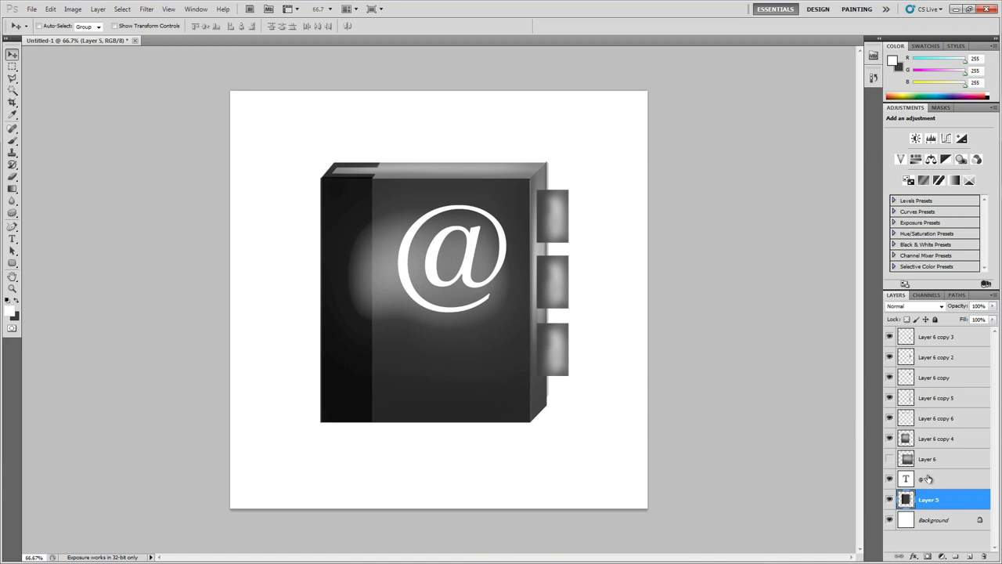
shift+click(949, 345)
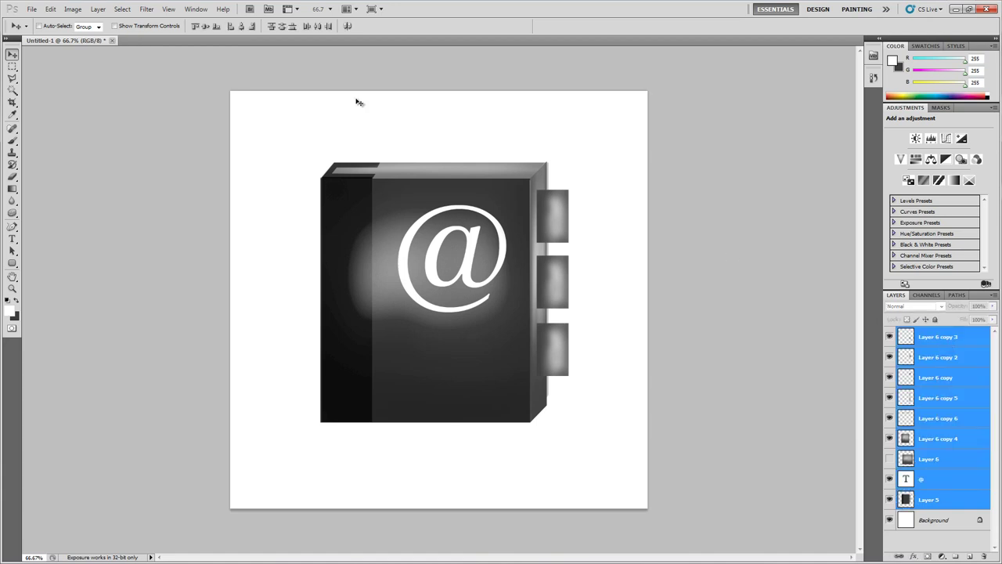
click(98, 9)
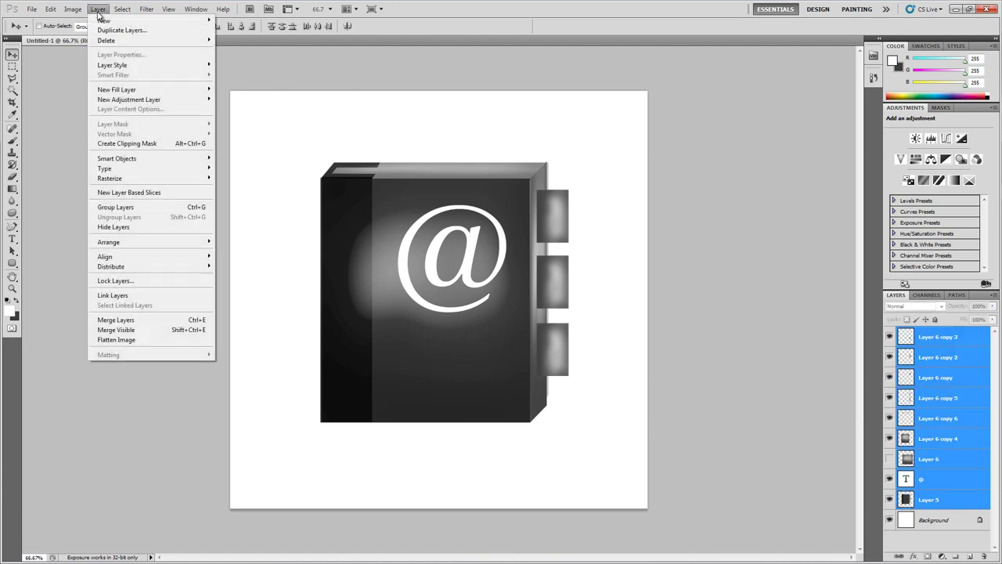
click(164, 321)
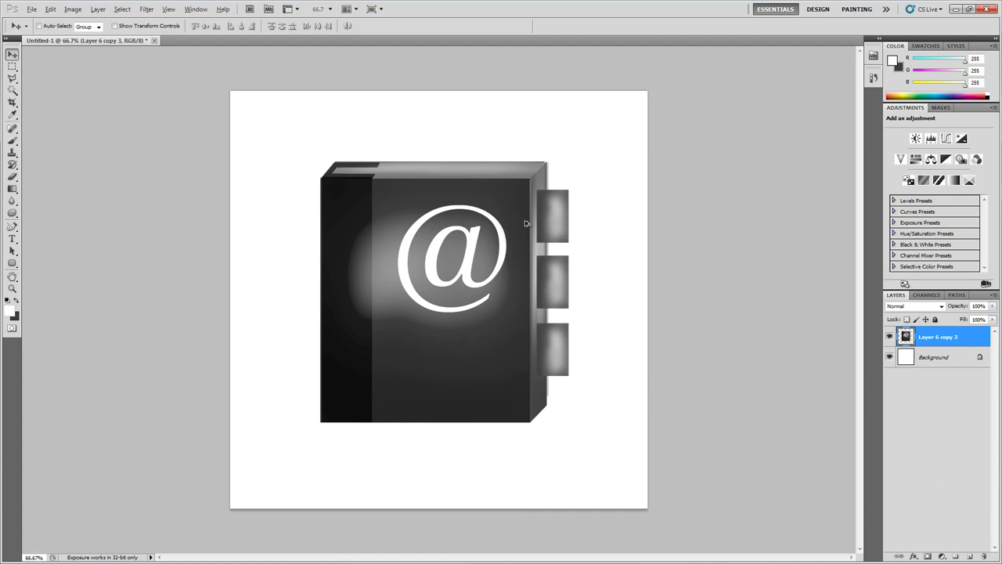
Step: Duplicate the merged book, flip the copy vertically and place it directly below the book's lower edge as a reflection
drag(527, 223, 526, 262)
click(50, 9)
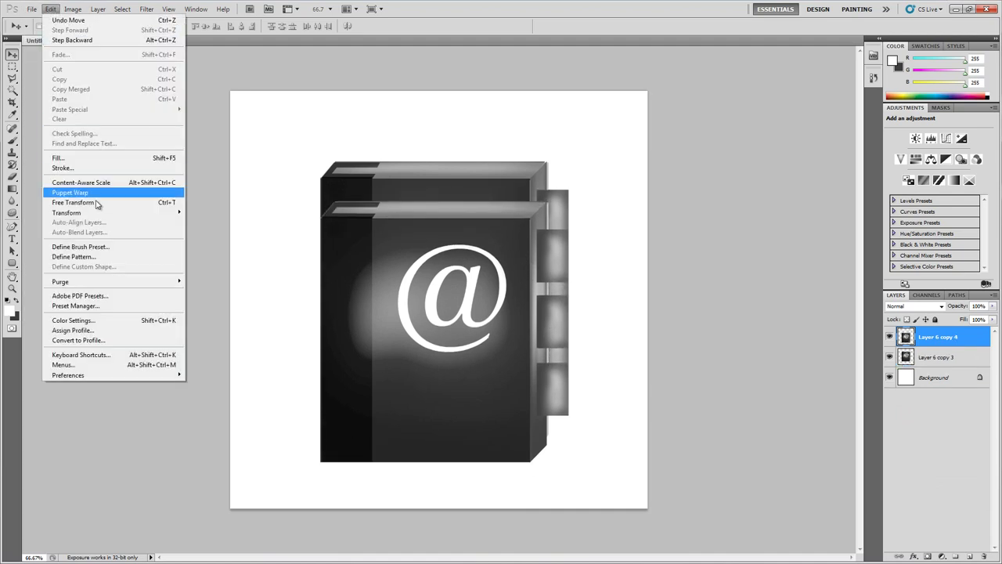
mouse_move(86, 212)
click(223, 335)
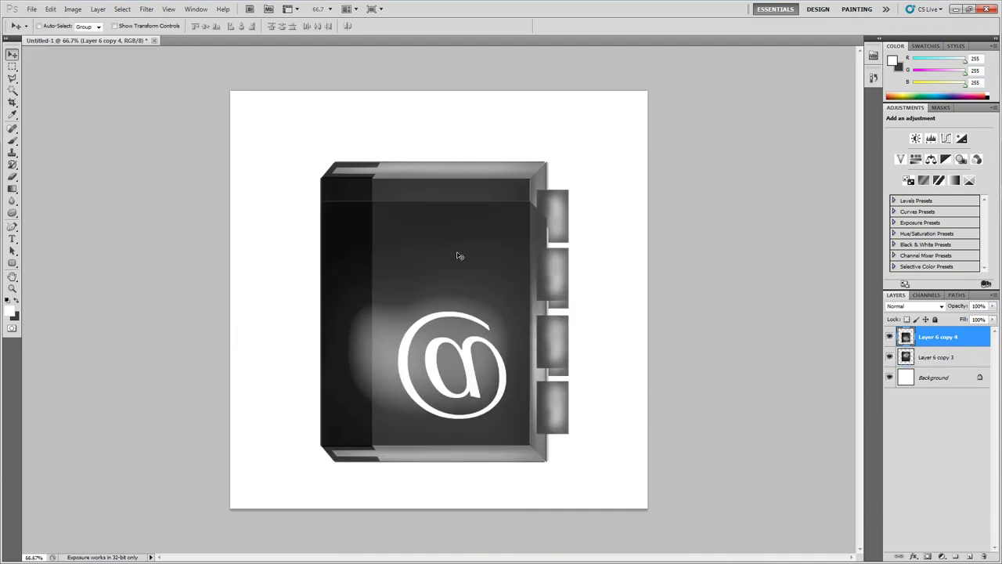
drag(459, 257, 470, 440)
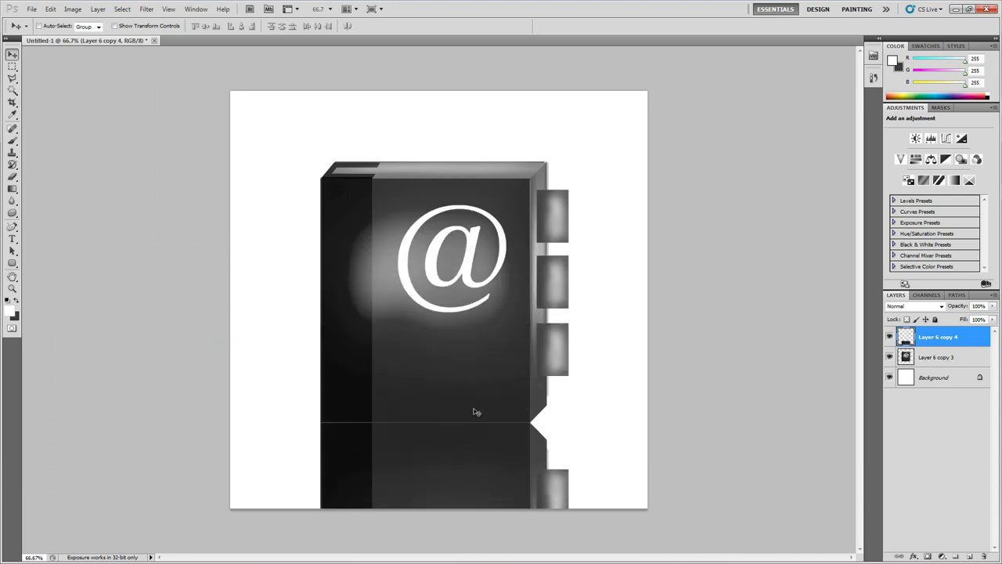
Step: Add a layer mask that hides the entire reflection layer
key(z)
alt+click(476, 362)
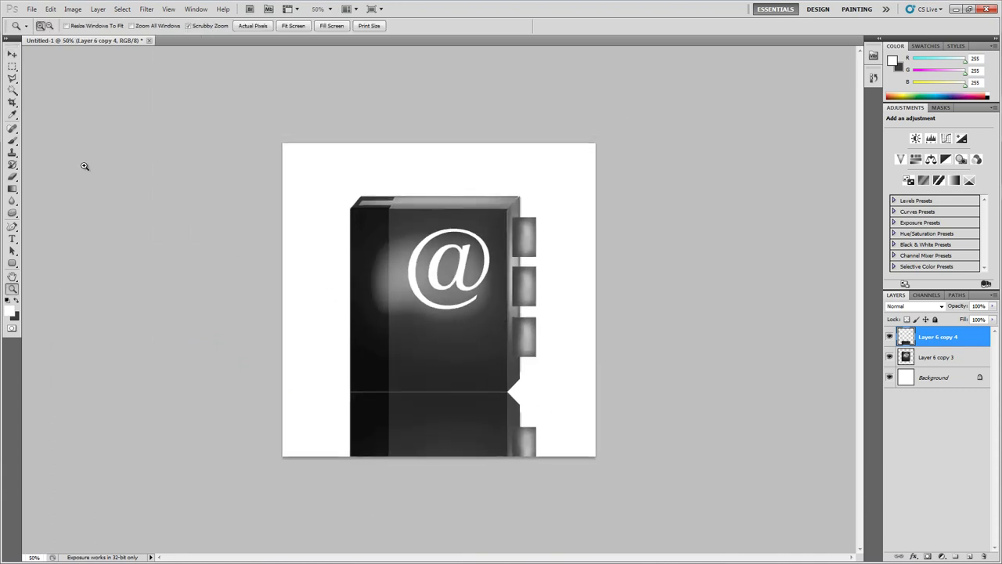
click(14, 56)
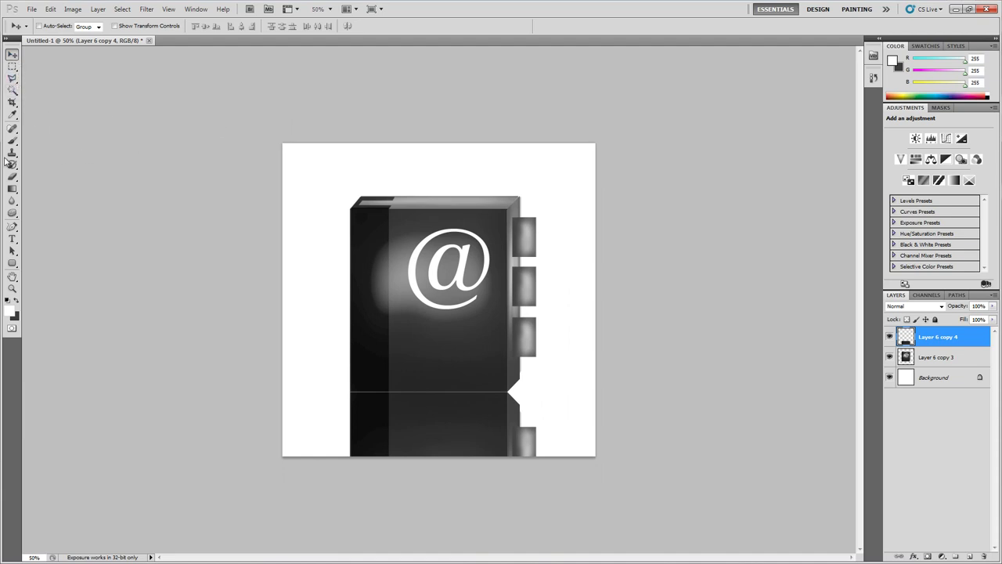
click(98, 9)
mouse_move(153, 125)
click(259, 137)
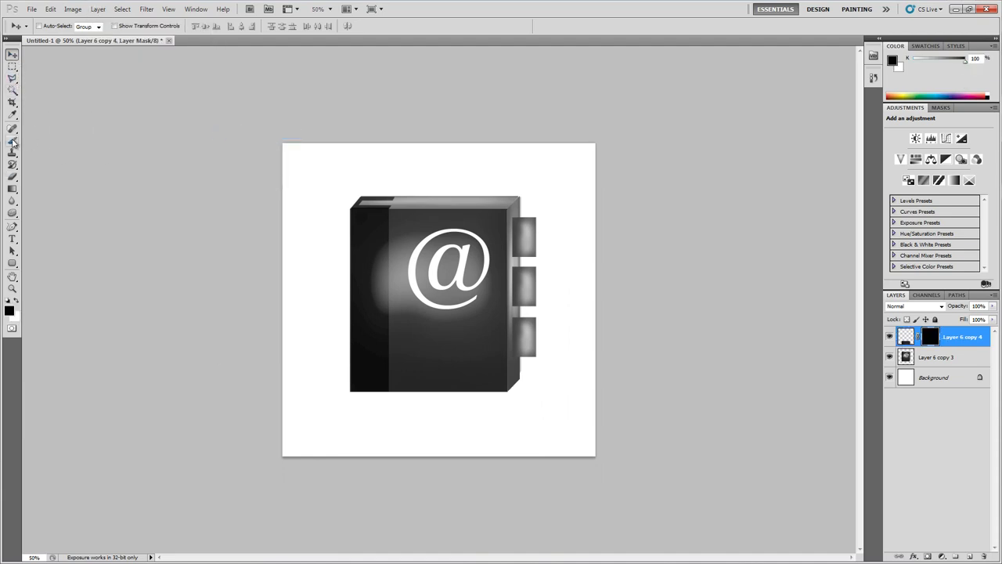
Step: Brush white on the mask to reveal the reflection near the book's base, and black to fade it out toward the lower edge
click(12, 141)
key(x)
mouse_move(402, 396)
mouse_down()
mouse_move(550, 387)
mouse_move(328, 388)
mouse_move(504, 388)
mouse_up()
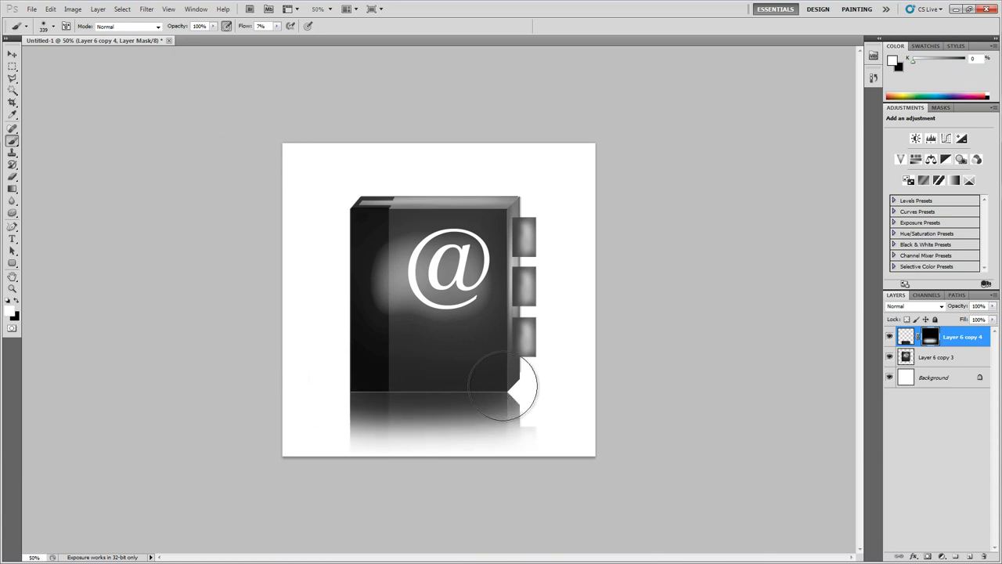
key(x)
mouse_move(572, 387)
mouse_down()
mouse_move(588, 421)
mouse_move(367, 456)
mouse_move(488, 465)
mouse_up()
key(z)
click(520, 414)
click(520, 414)
key(v)
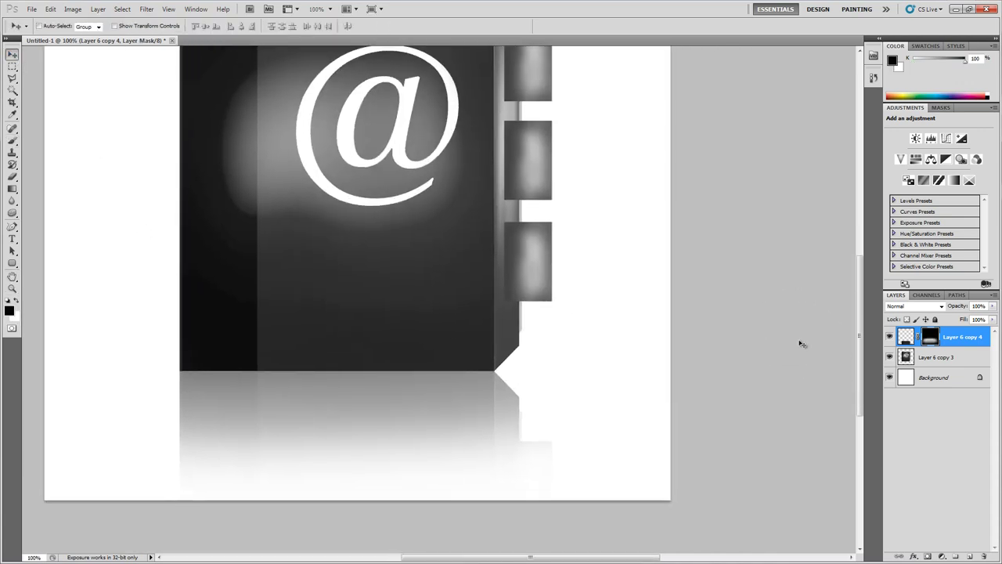
click(905, 337)
key(ctrl+t)
scroll(552, 471, down, 1)
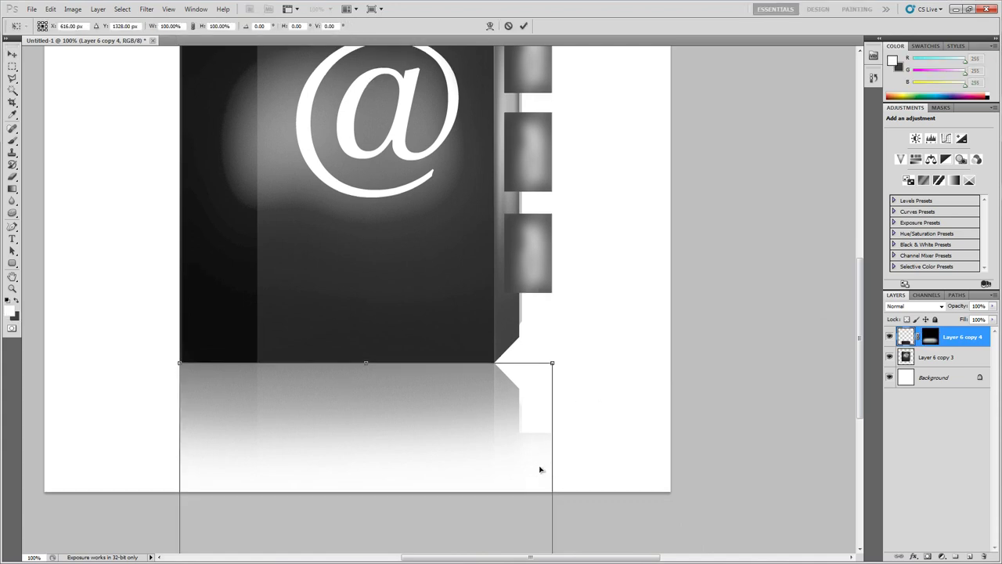
scroll(551, 480, down, 3)
key(m)
key(Return)
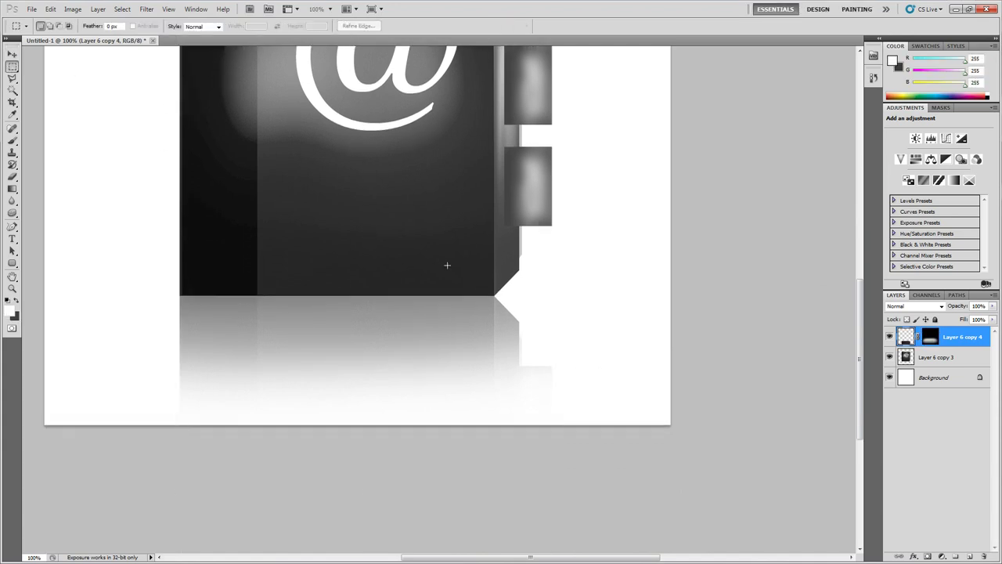
Step: Reshape the side face's part of the reflection to follow the book's slanted lower edge and delete the leftover tab reflection
key(ctrl+t)
drag(559, 356, 522, 411)
key(Return)
key(Delete)
key(ctrl+d)
key(z)
alt+click(529, 248)
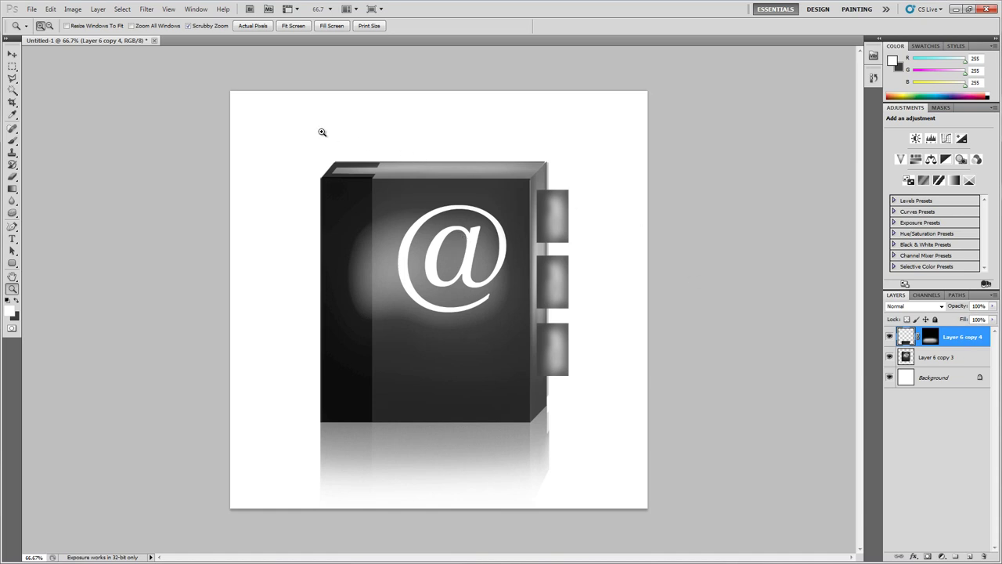
Step: Convert the book layer Layer 6 copy 3 and its reflection Layer 6 copy 4 together into one smart object
shift+click(924, 357)
key(m)
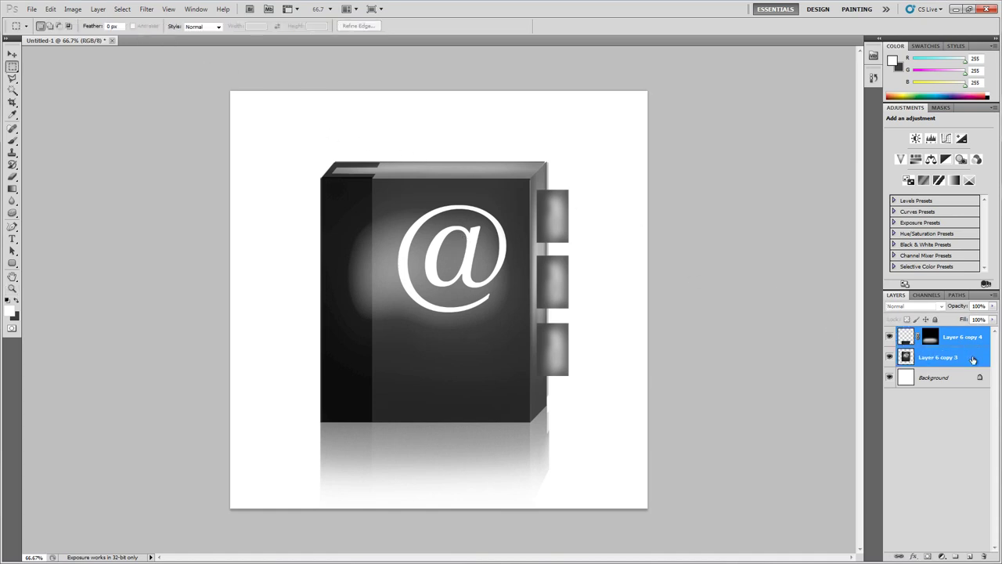
right_click(970, 342)
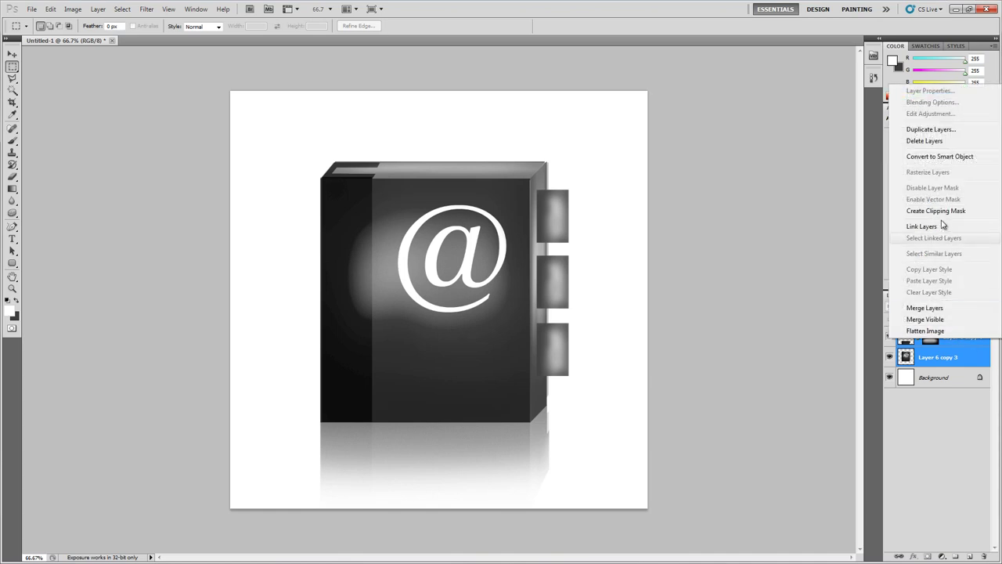
click(961, 157)
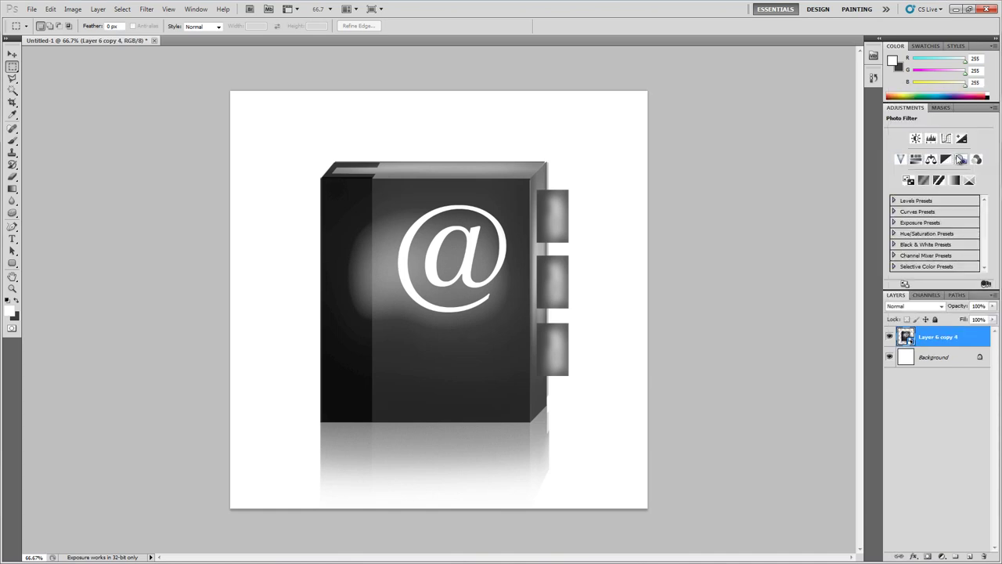
Step: Scale the book smart object down to a tiny icon in the upper middle of the canvas
click(12, 54)
key(ctrl+t)
drag(577, 159, 435, 233)
key(Return)
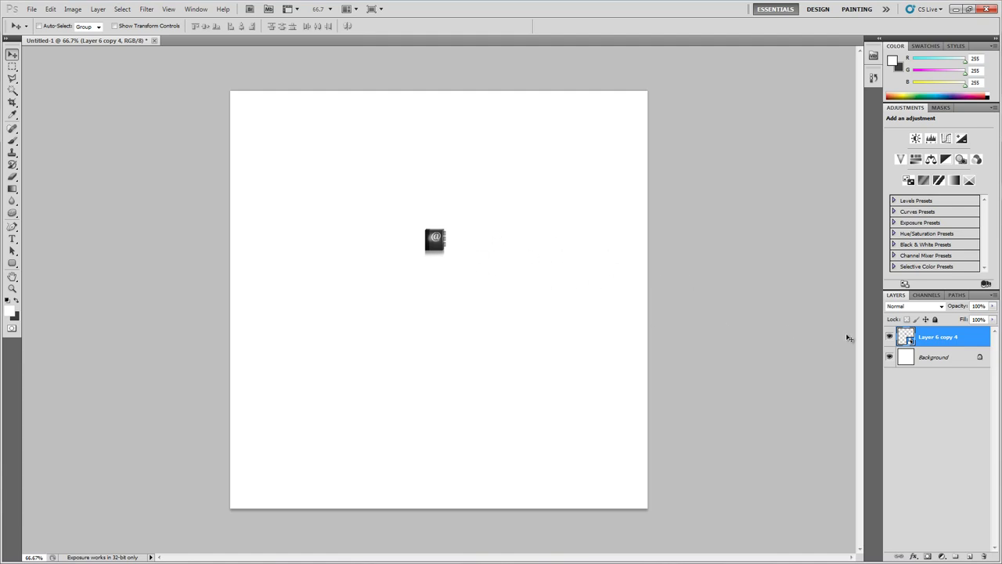
Step: Open the smart object's contents, copy the whole canvas merged and paste it as a new top layer
double_click(906, 337)
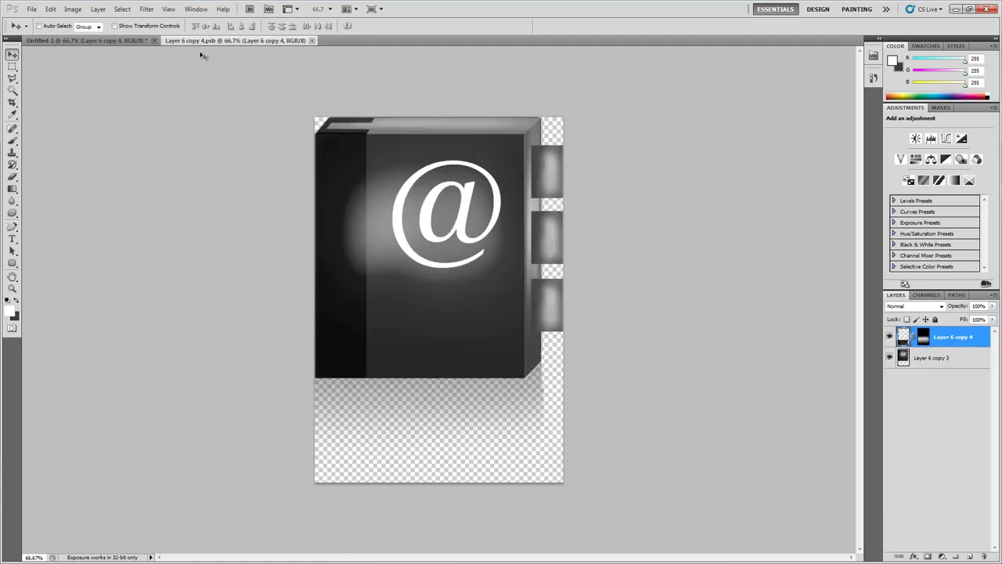
key(ctrl+a)
click(51, 9)
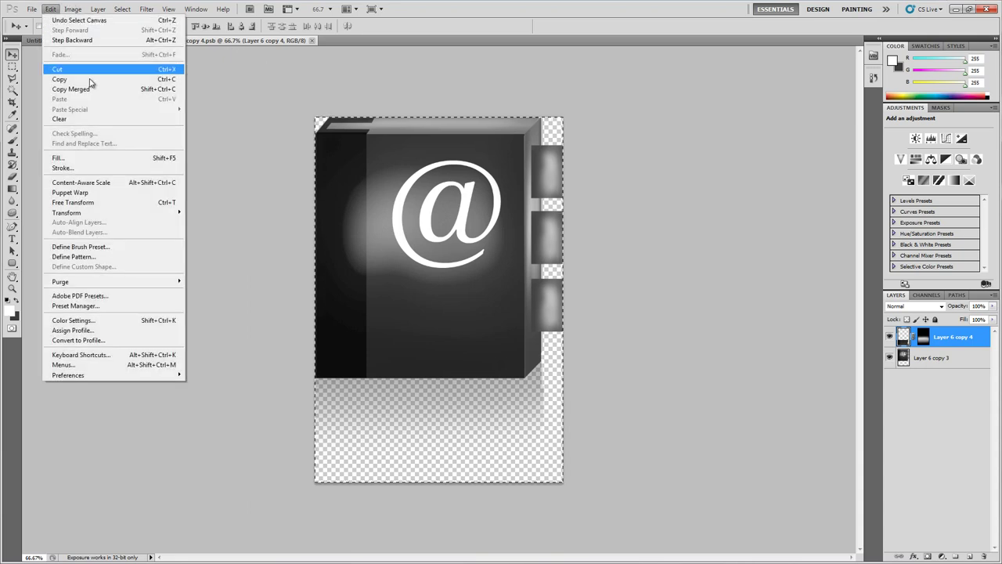
click(91, 89)
key(ctrl+v)
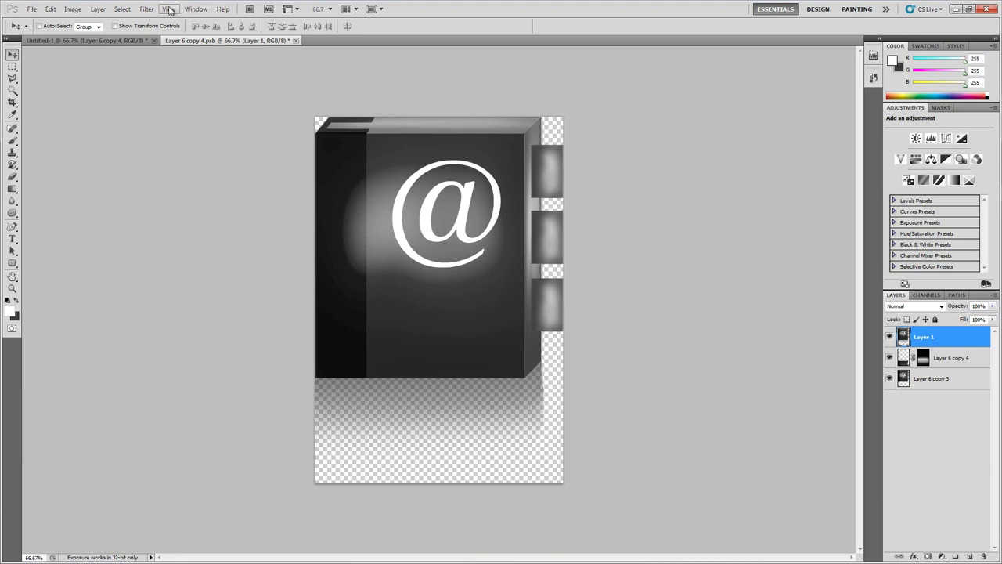
Step: Apply a High Pass filter to the pasted merged layer, using a slightly reduced radius
click(168, 9)
mouse_move(146, 9)
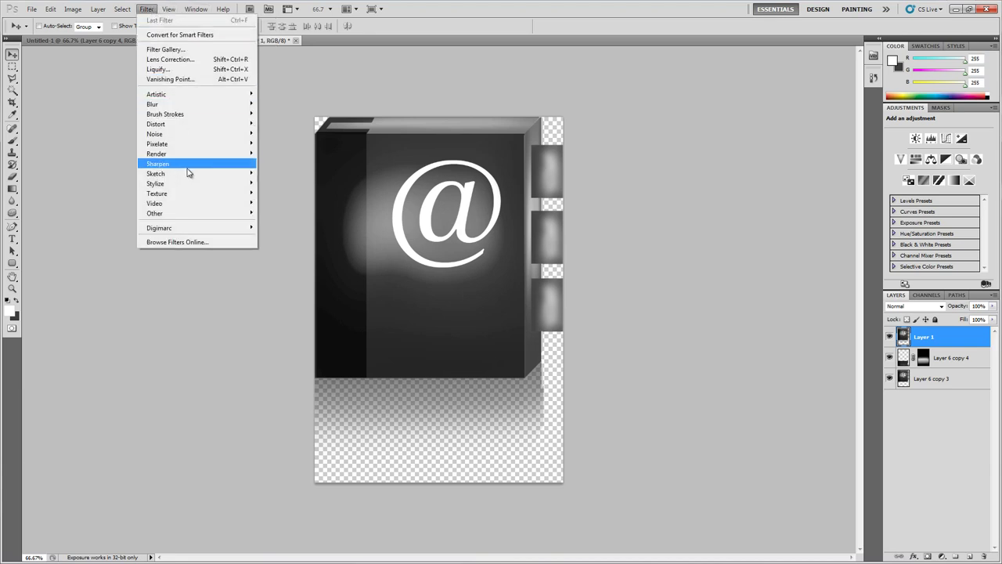
mouse_move(188, 213)
click(282, 223)
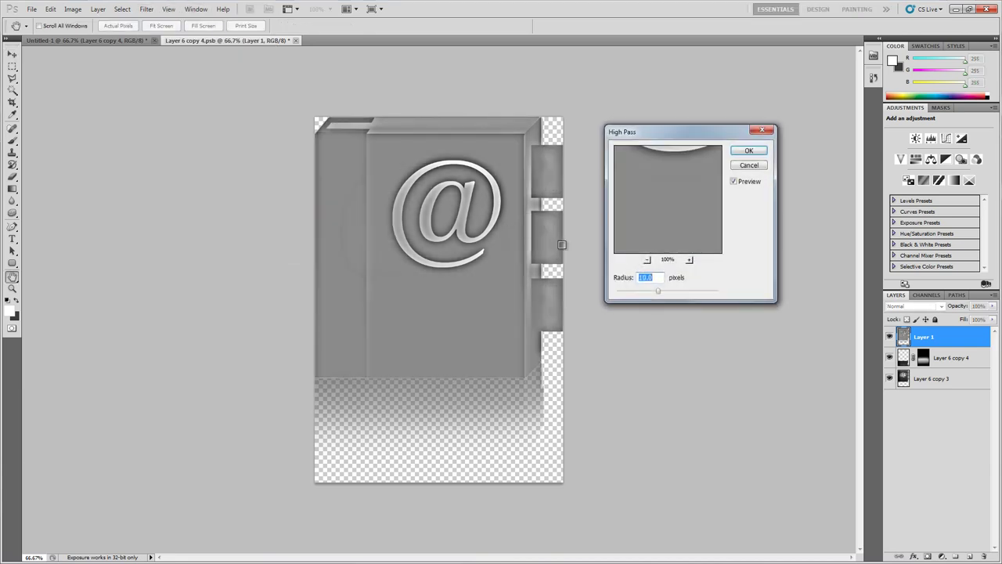
mouse_move(643, 292)
mouse_down()
mouse_move(616, 293)
mouse_move(655, 292)
mouse_up()
click(749, 151)
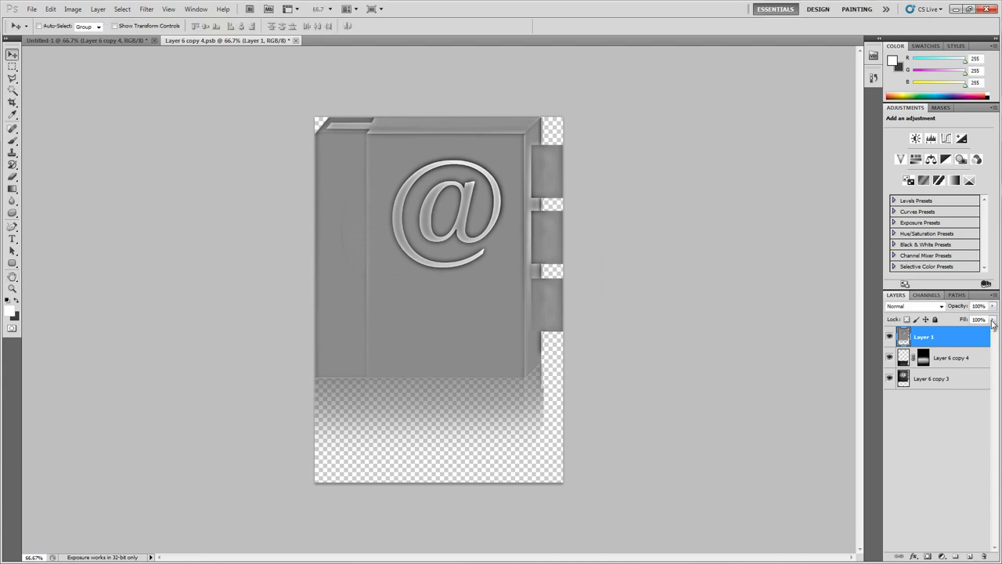
Step: Set the High Pass layer's opacity to 75% and save the smart object contents to update the small icon in Untitled-1
mouse_move(993, 305)
mouse_down()
mouse_move(988, 319)
mouse_move(971, 320)
mouse_move(981, 321)
mouse_up()
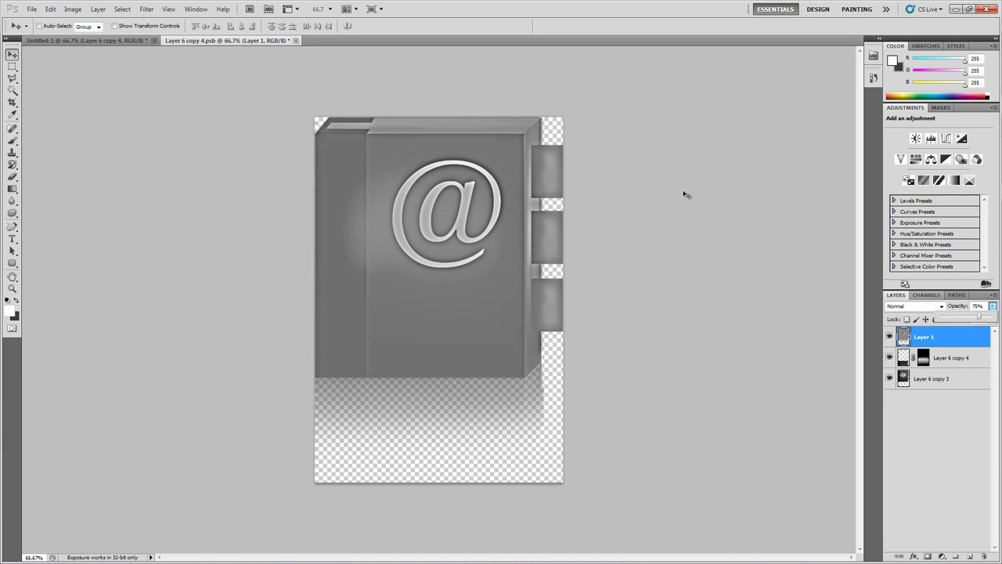
key(ctrl+s)
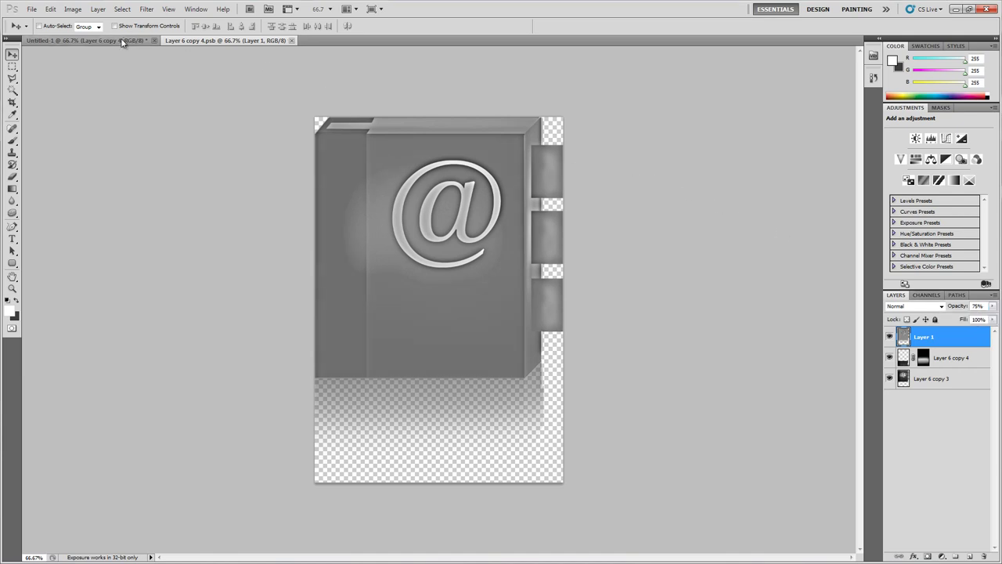
click(121, 41)
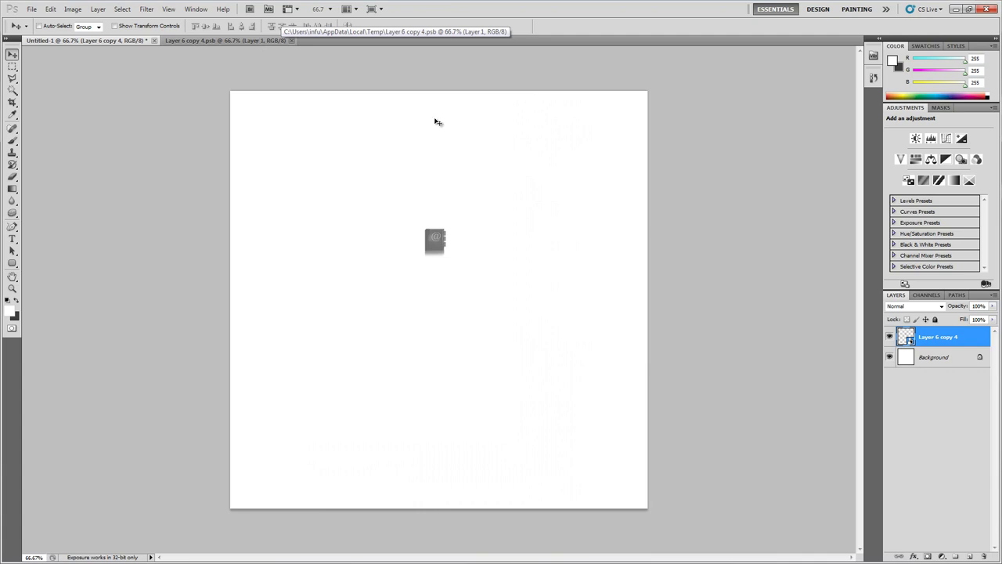
key(ctrl+Tab)
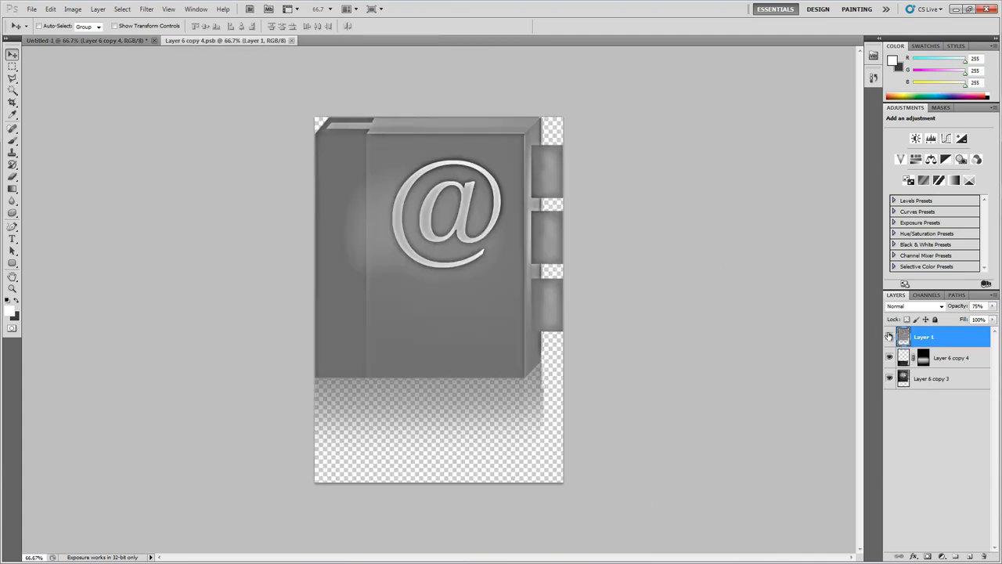
Step: Add a Levels adjustment layer above Layer 6 copy 4 with the midtones at 2.22 and the white input level at 144
click(950, 365)
click(97, 9)
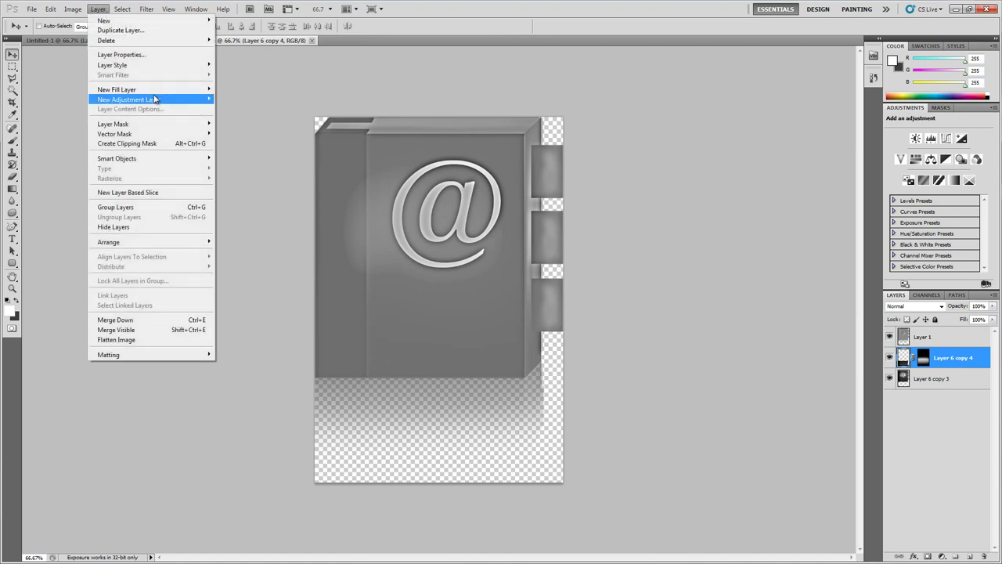
mouse_move(195, 99)
click(234, 109)
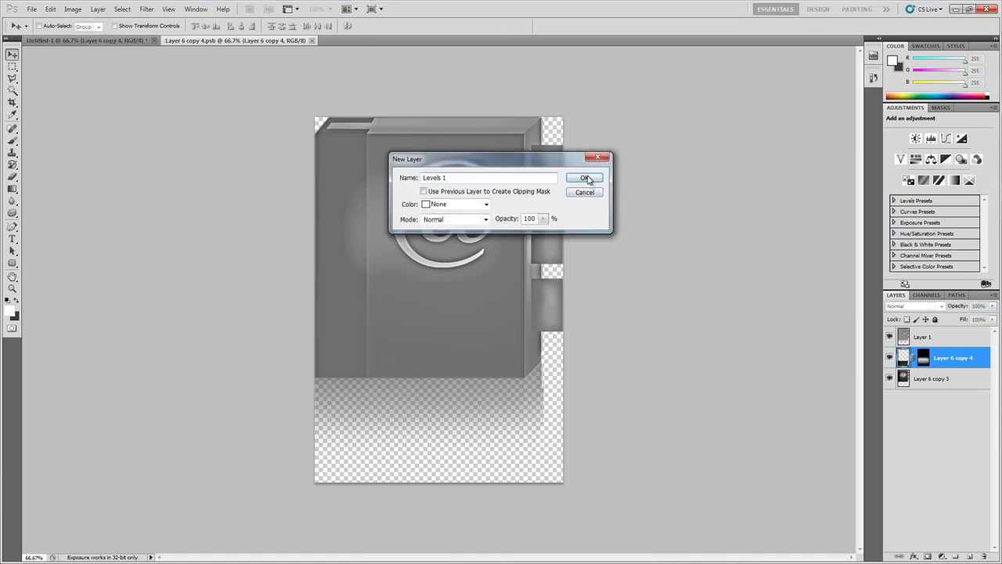
click(590, 175)
drag(947, 198, 921, 196)
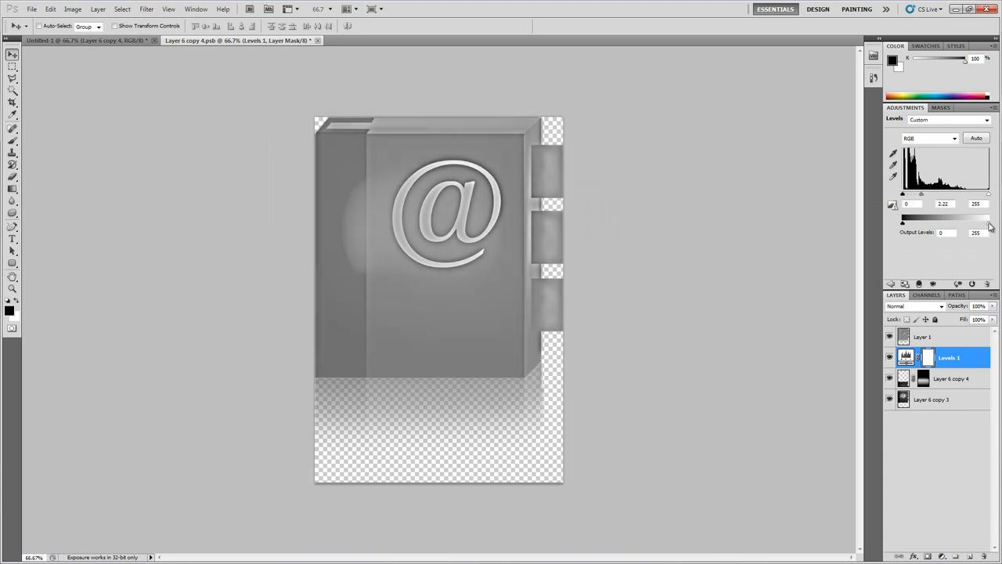
drag(989, 196, 951, 200)
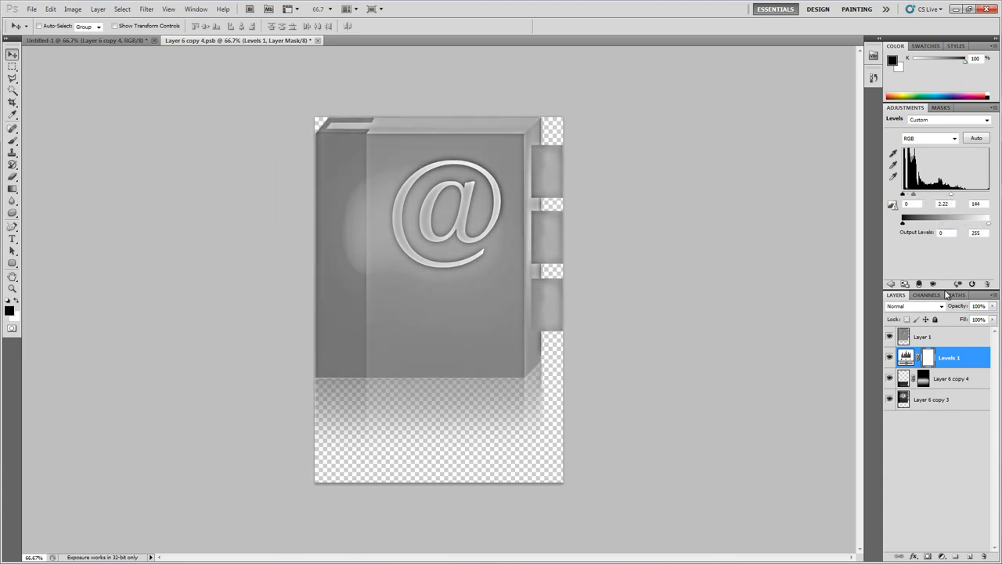
Step: Move the Levels layer above Layer 1, set its input levels to 40, 2.14 and 193, and check the small icon in Untitled-1
drag(953, 357, 954, 335)
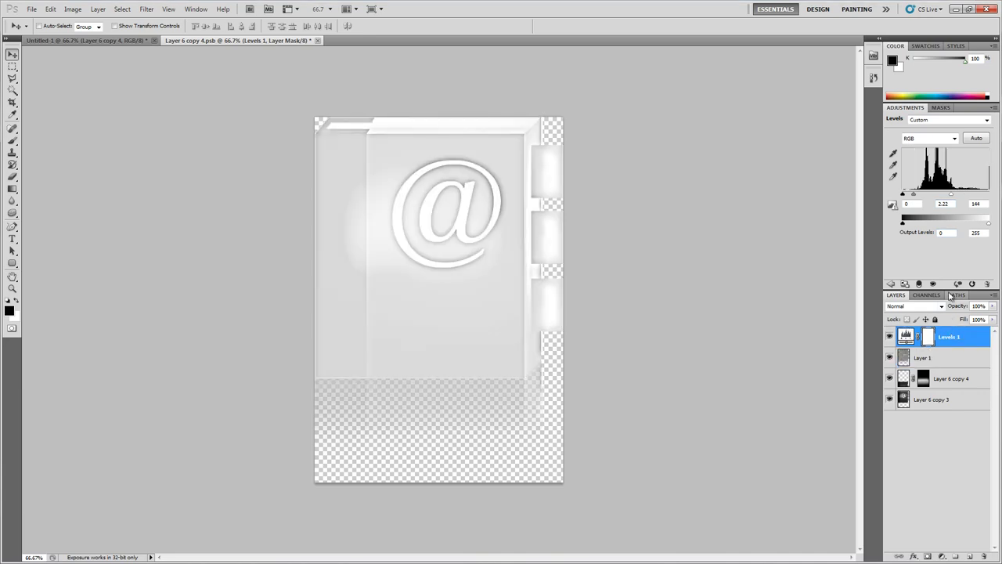
drag(953, 200, 929, 196)
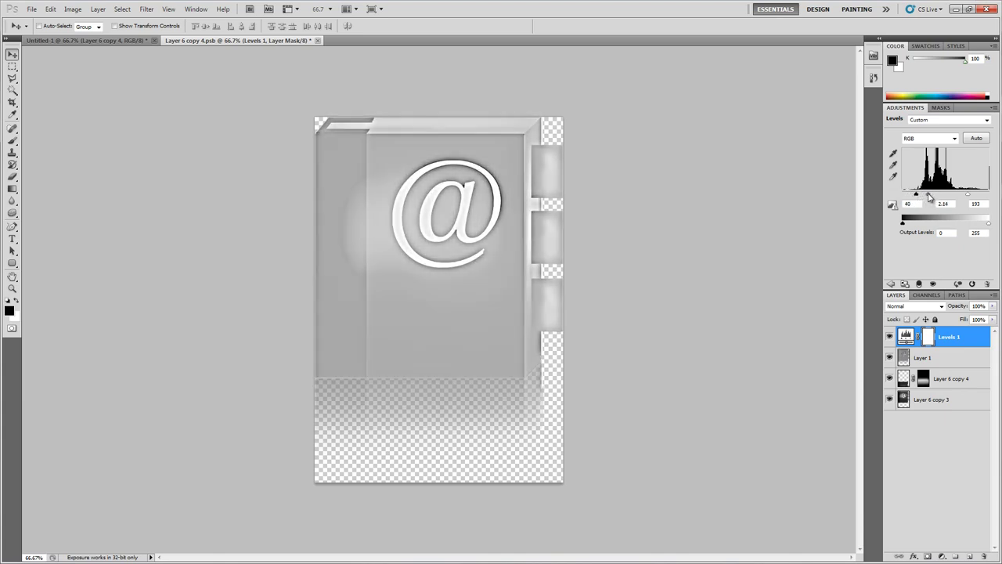
click(133, 42)
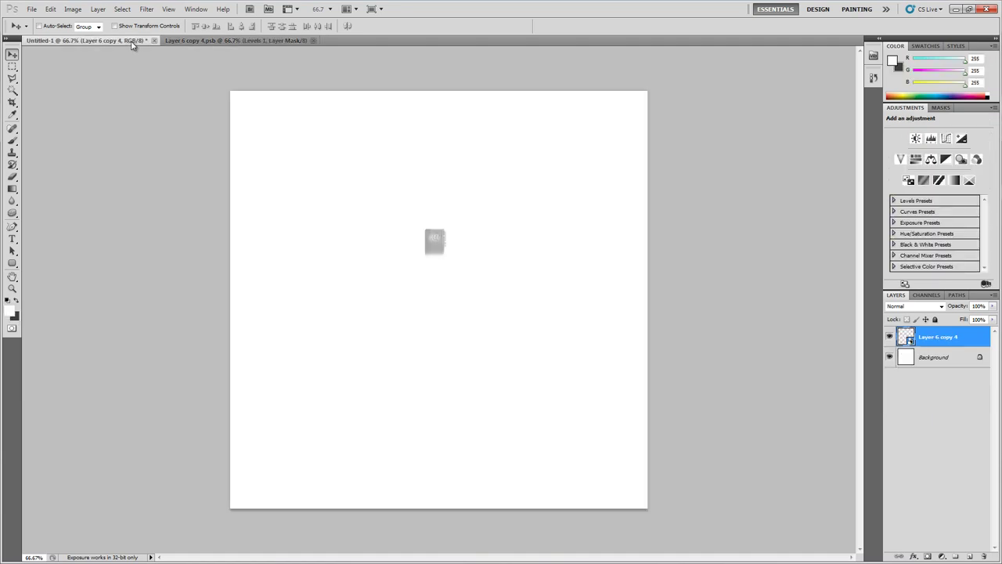
click(235, 40)
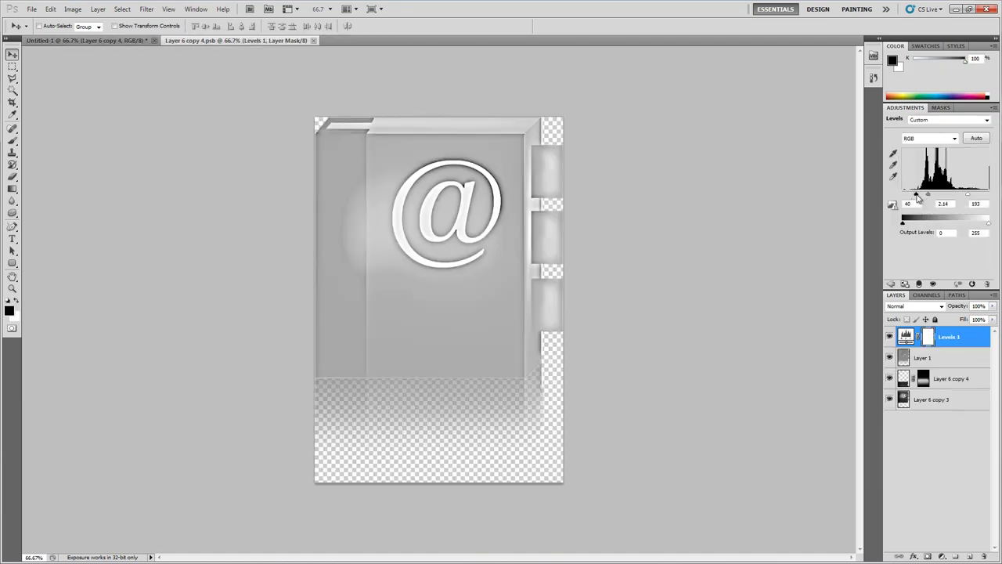
Step: Change the Levels inputs to 0, 0.71 and 193 and examine the updated small icon in Untitled-1 up close and at 100%
drag(917, 195, 942, 195)
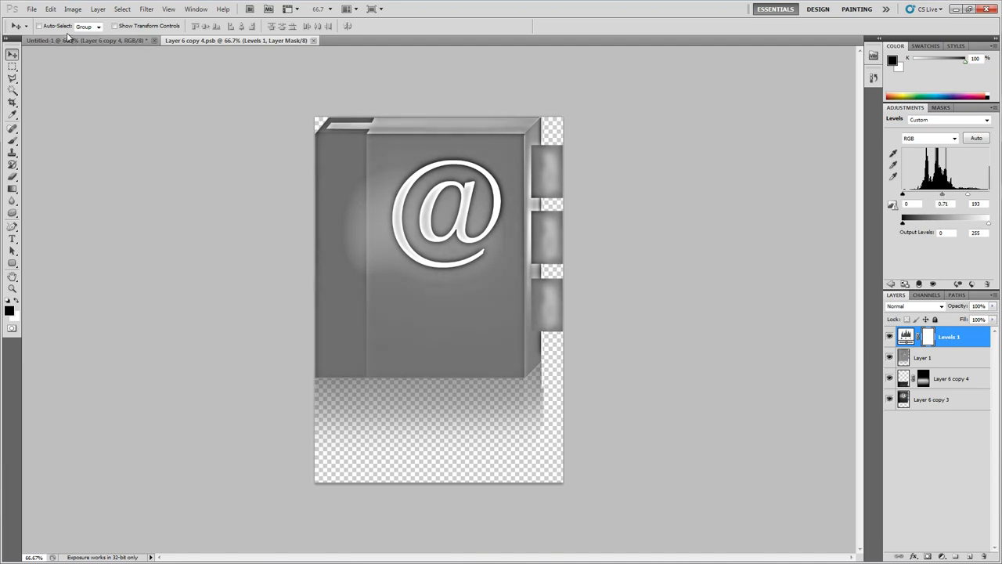
click(103, 41)
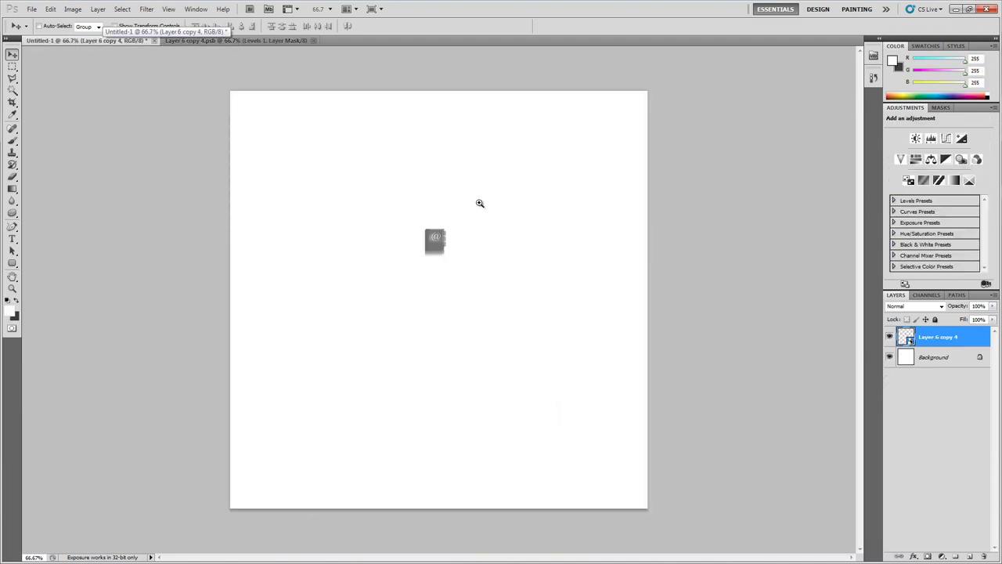
key(z)
click(463, 218)
click(454, 225)
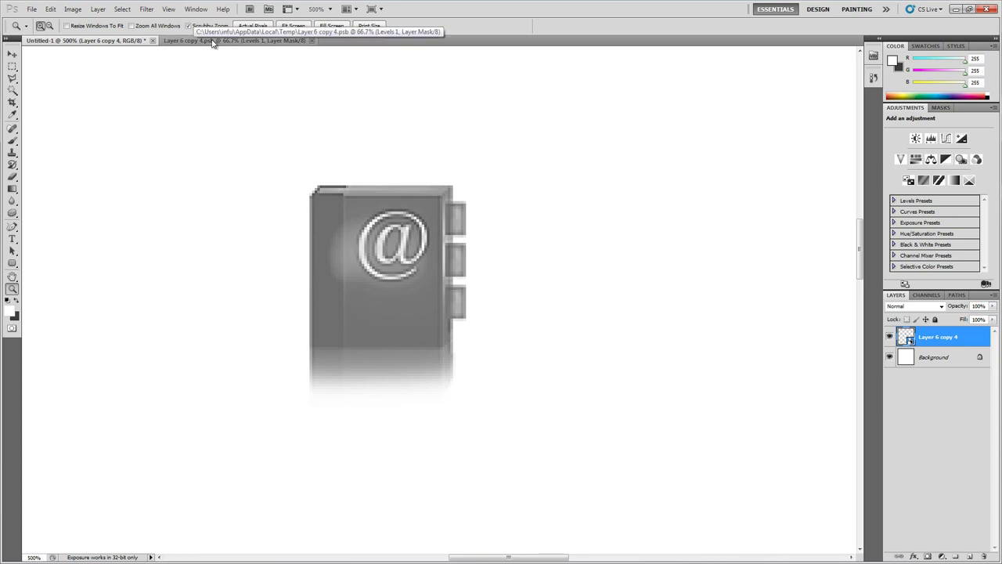
key(ctrl+1)
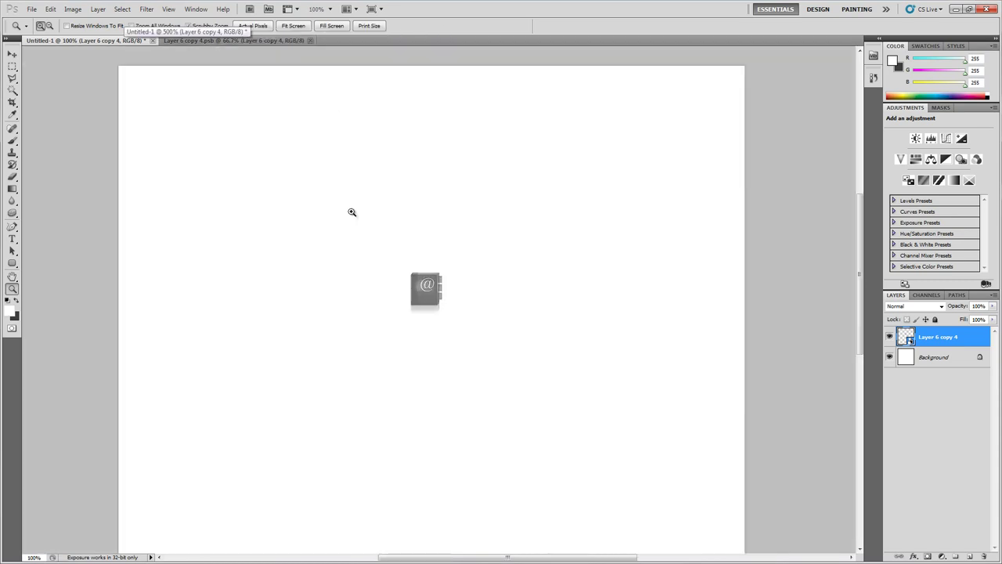
Step: Lower the opacity of the reflection layer, Layer 6 copy 4, to 19% in the smart object contents
key(ctrl+Tab)
click(900, 358)
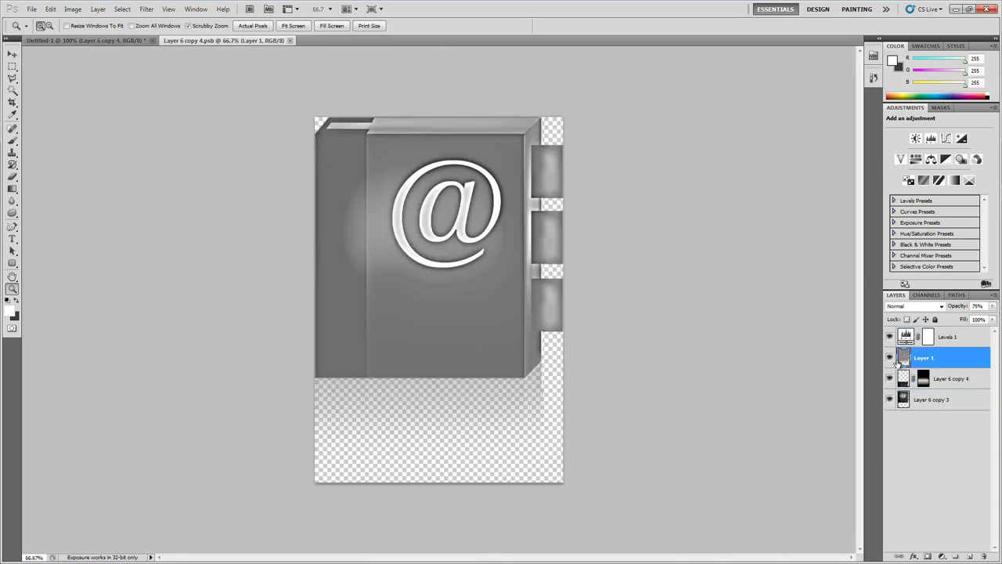
click(939, 382)
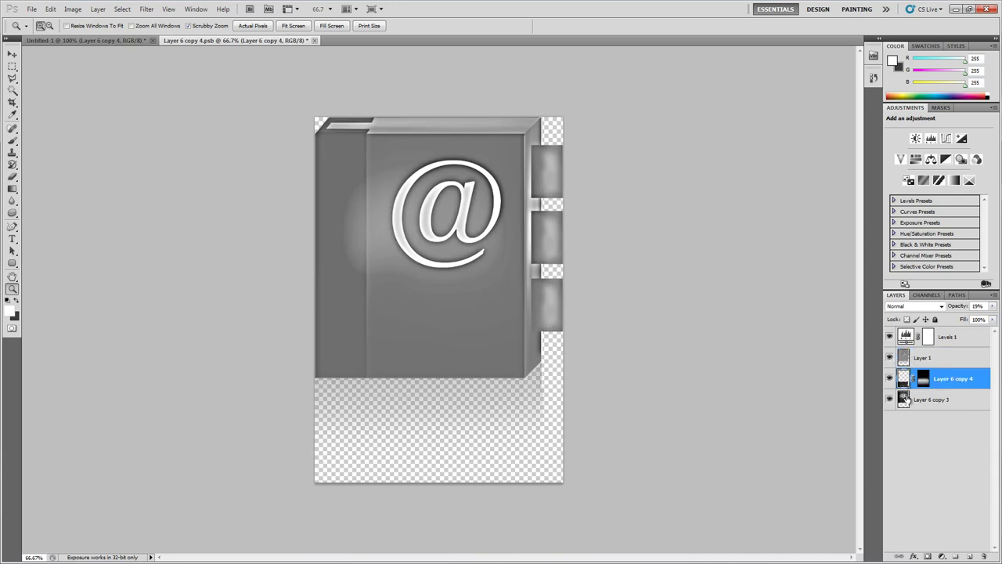
Step: On Layer 6 copy 3, select the book's spine area and paint over its highlight with the sampled dark spine colour
click(909, 400)
click(13, 67)
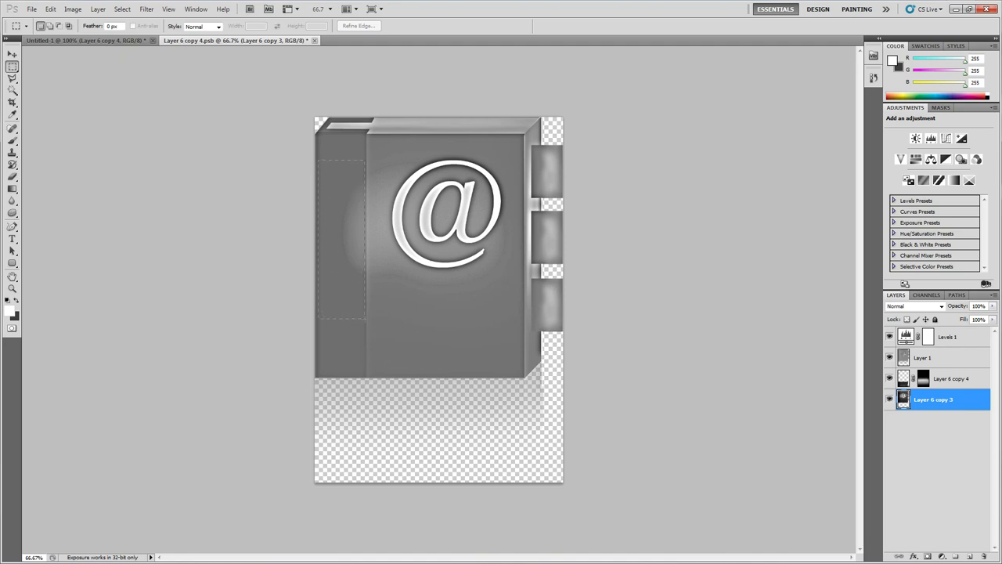
key(b)
alt+click(461, 252)
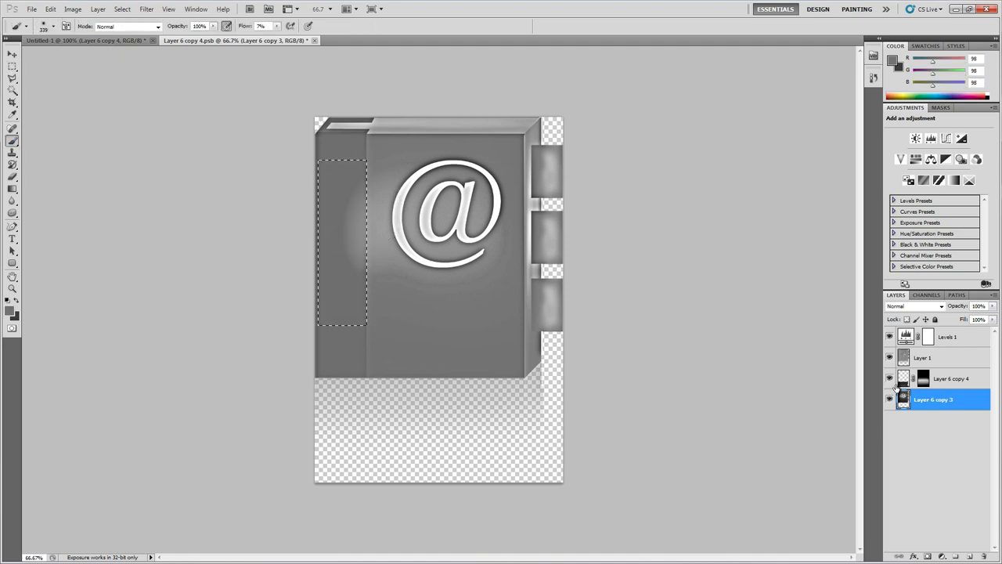
alt+click(889, 399)
alt+click(358, 290)
drag(357, 290, 347, 291)
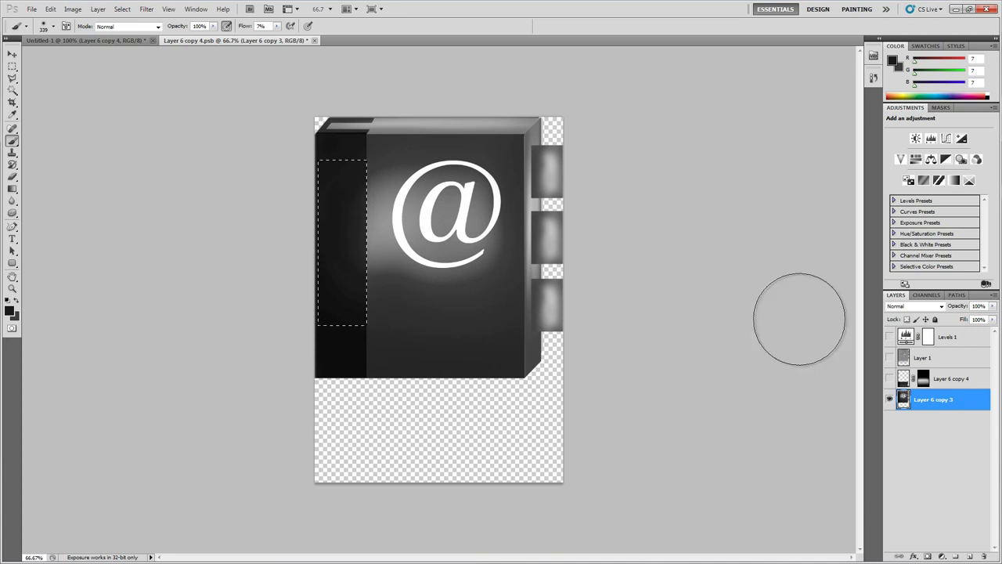
drag(890, 379, 889, 338)
Step: Copy the entire canvas merged with all layers visible and paste it as a new layer above Levels 1
key(m)
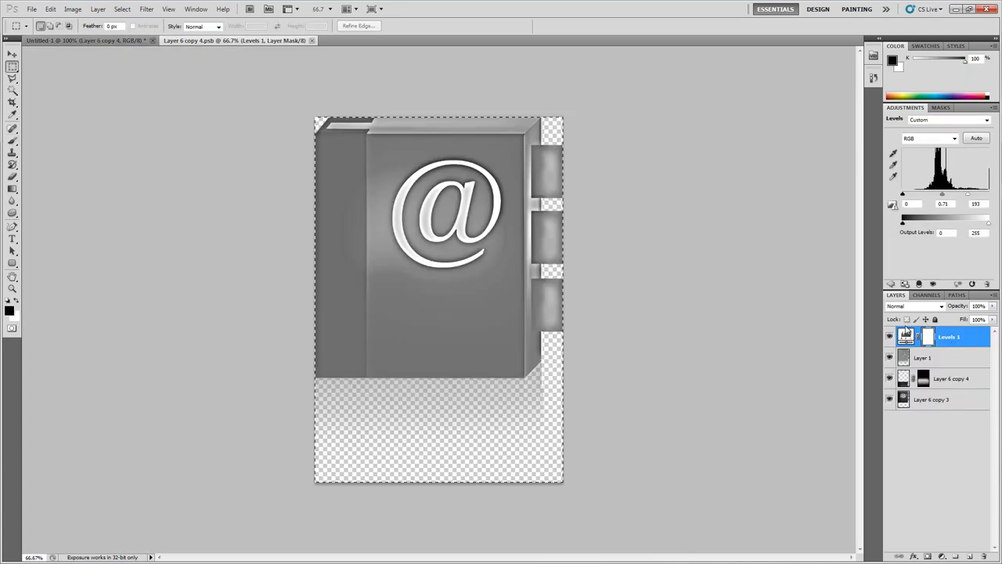
click(50, 9)
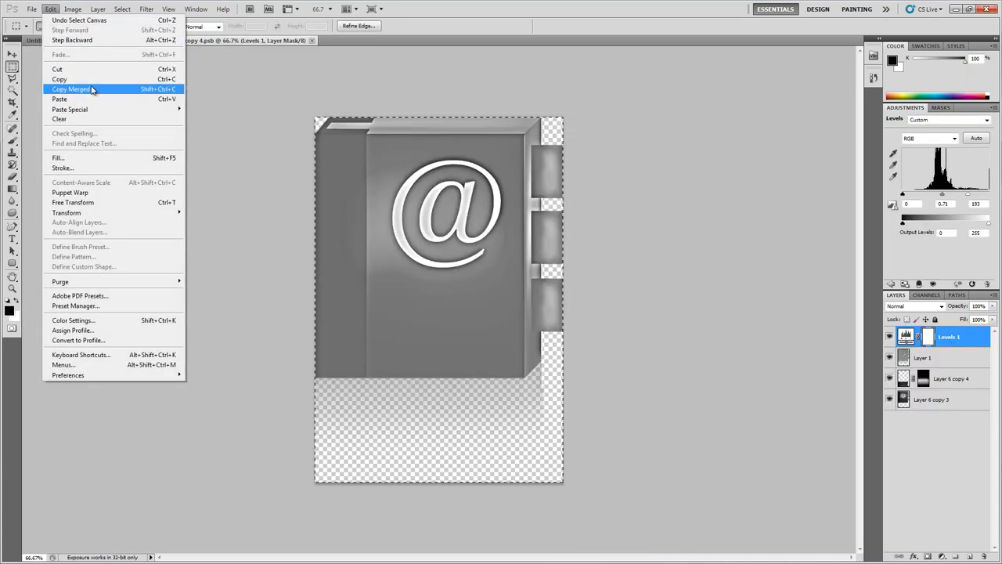
click(176, 93)
key(ctrl+v)
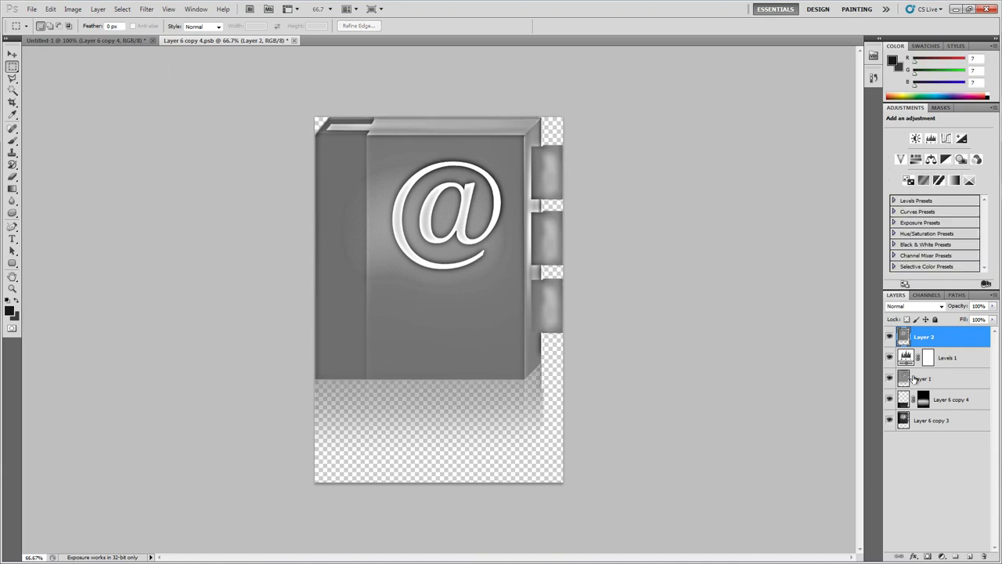
Step: Hide every layer below Layer 2 in the smart object contents
drag(889, 357, 889, 421)
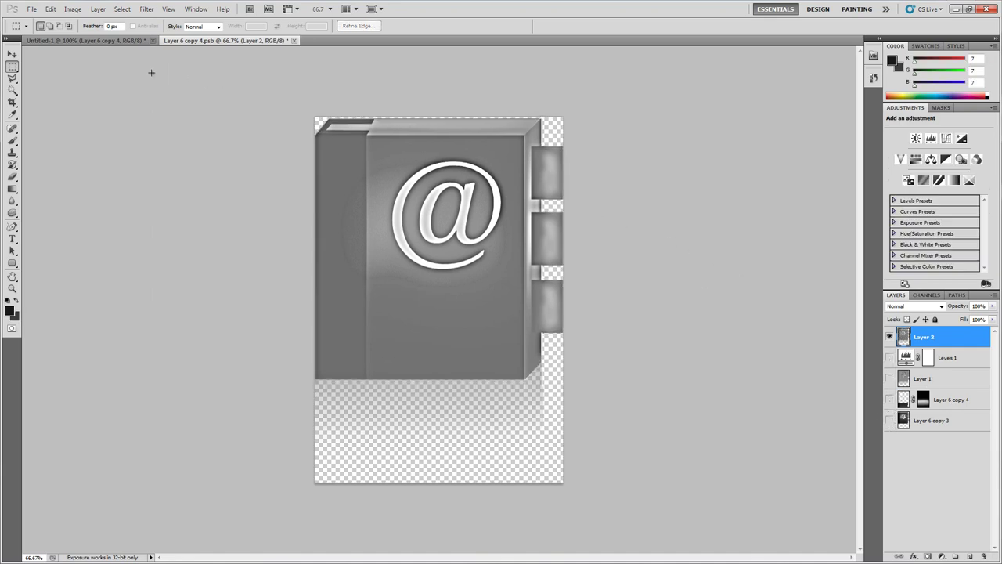
click(13, 54)
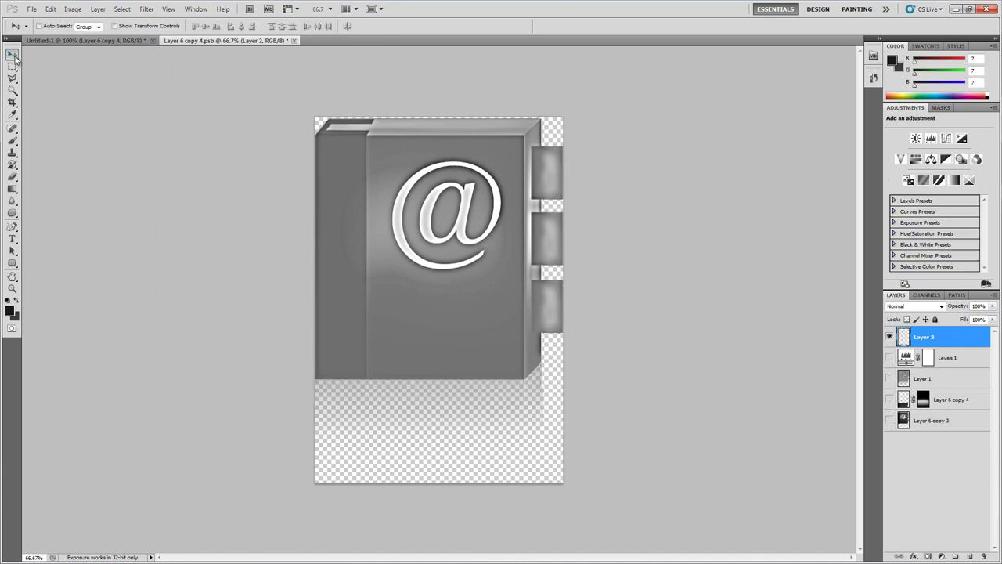
Step: Try the Median noise filter on Layer 2 with a radius of 11 pixels
click(147, 9)
mouse_move(210, 134)
click(282, 164)
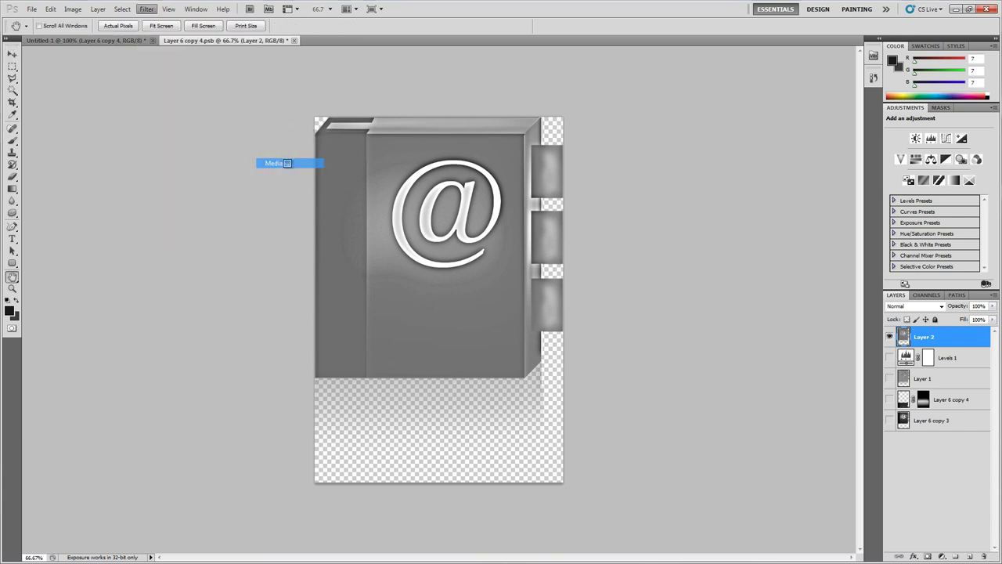
drag(668, 472, 658, 475)
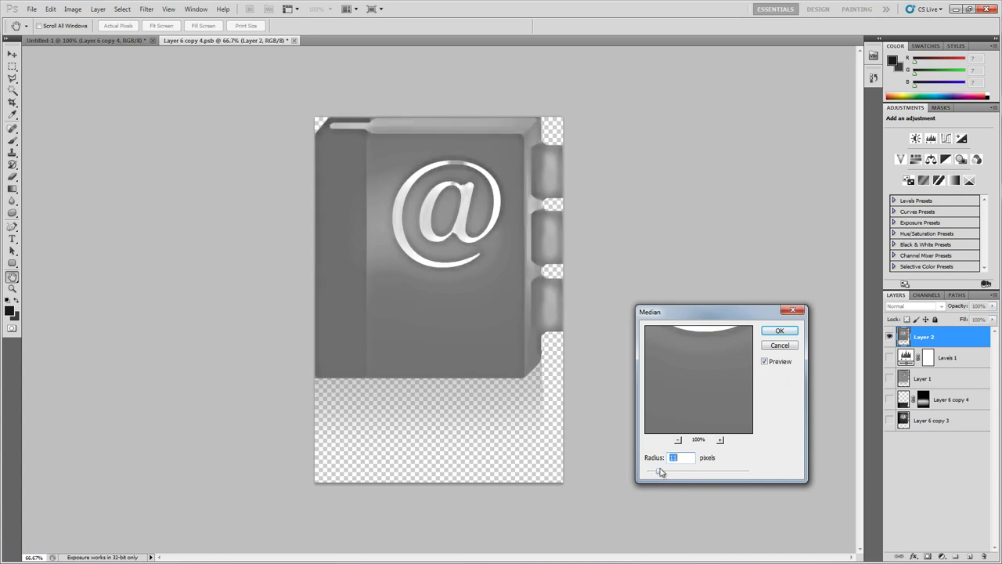
click(780, 330)
Step: Enlarge the canvas on all four sides of the book by extending the crop frame beyond the image edges
key(c)
drag(314, 116, 565, 482)
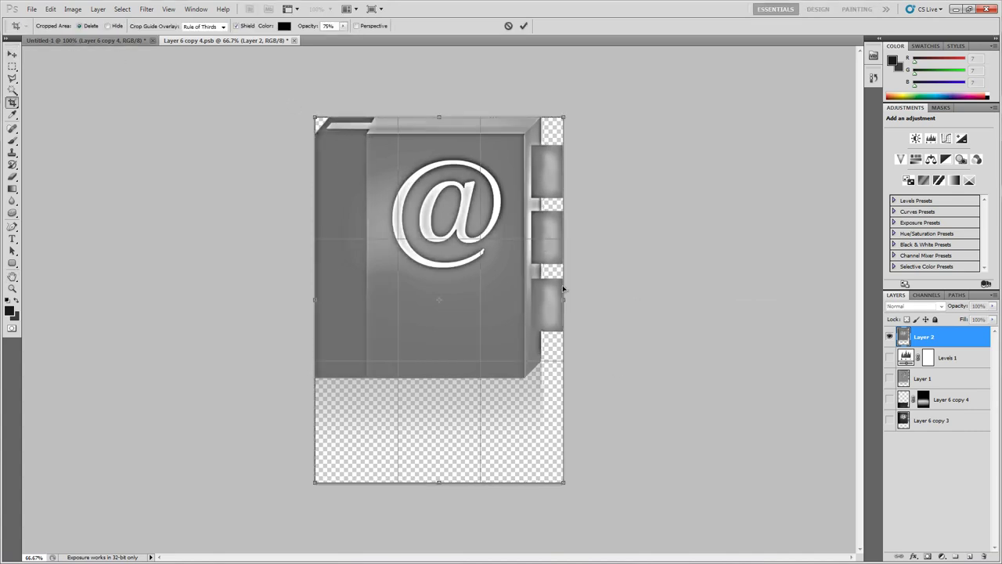
drag(566, 302, 600, 300)
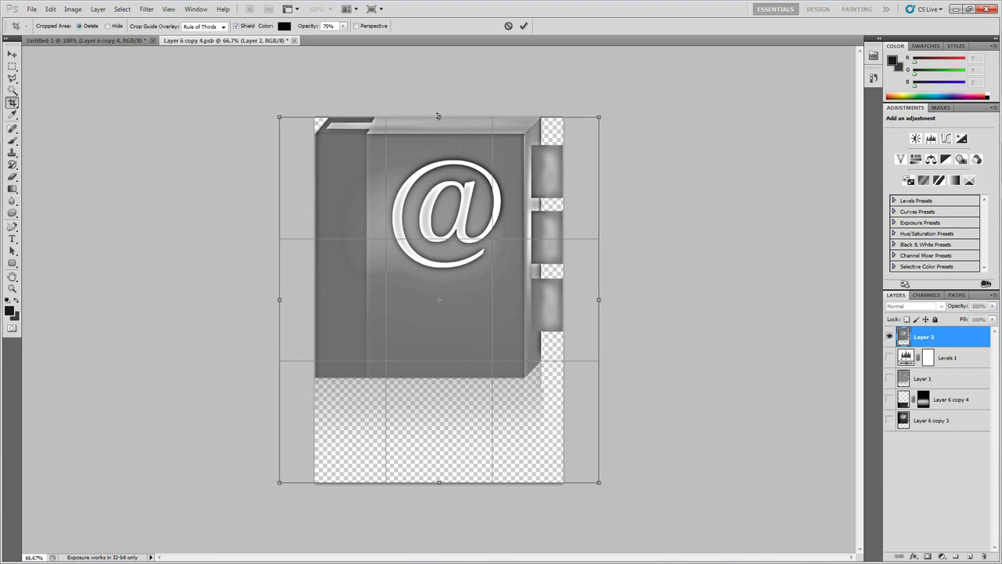
drag(438, 116, 437, 95)
key(Return)
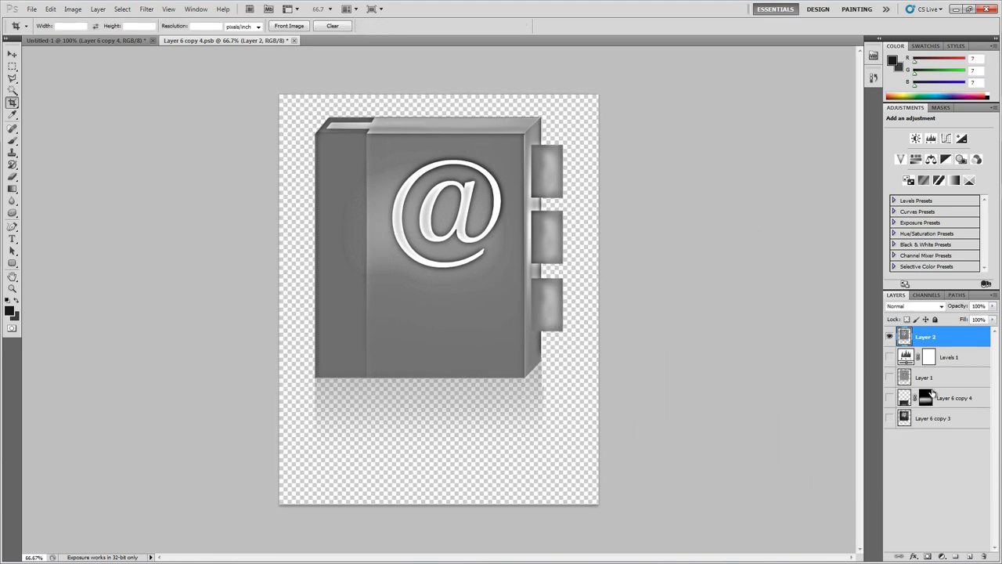
Step: On the enlarged canvas, try smoothing Layer 2 with the Median filter at an 11-pixel radius
click(147, 8)
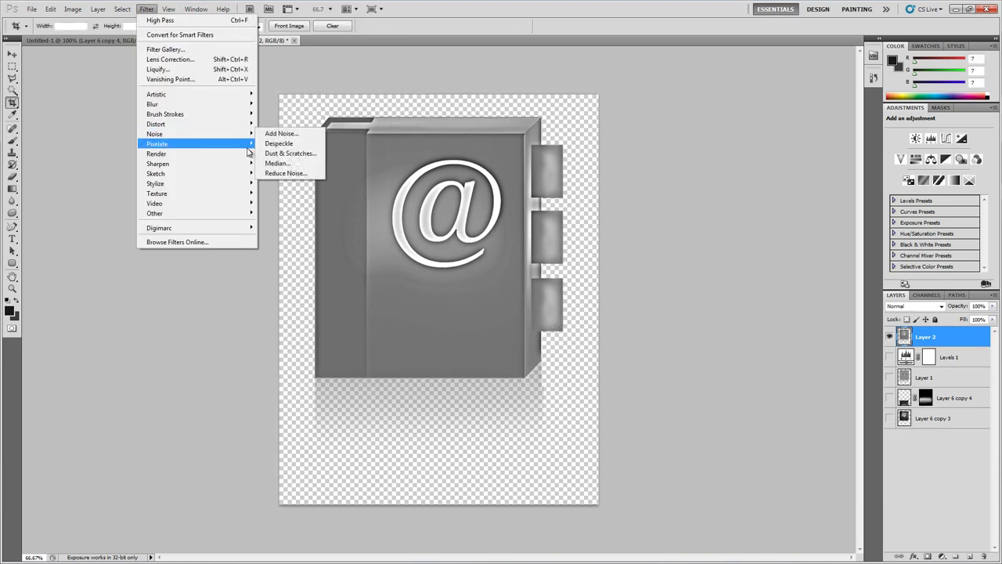
click(279, 162)
drag(659, 473, 659, 472)
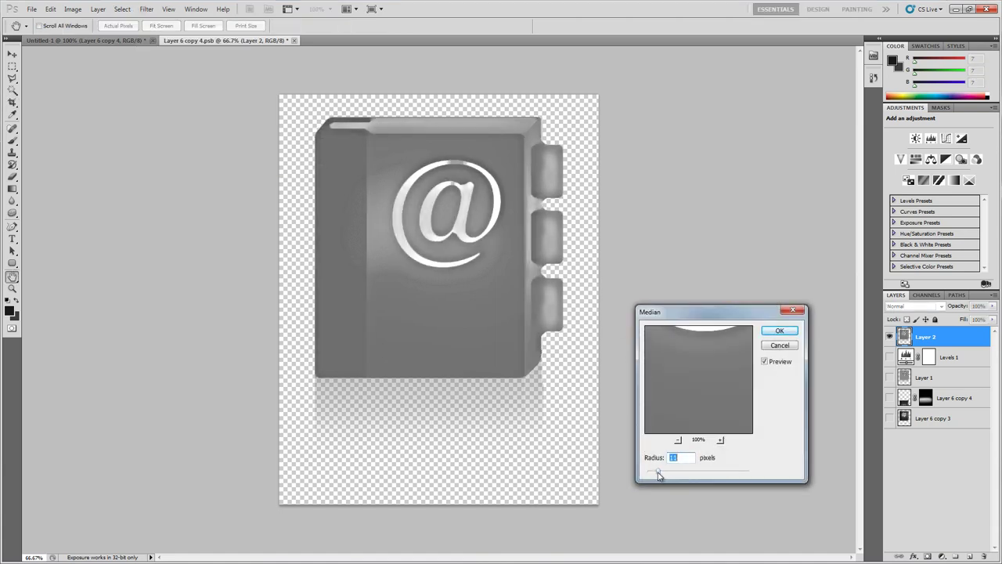
click(780, 332)
key(c)
Step: Save the smart object contents and examine the updated icon in Untitled-1 at 700%
click(109, 42)
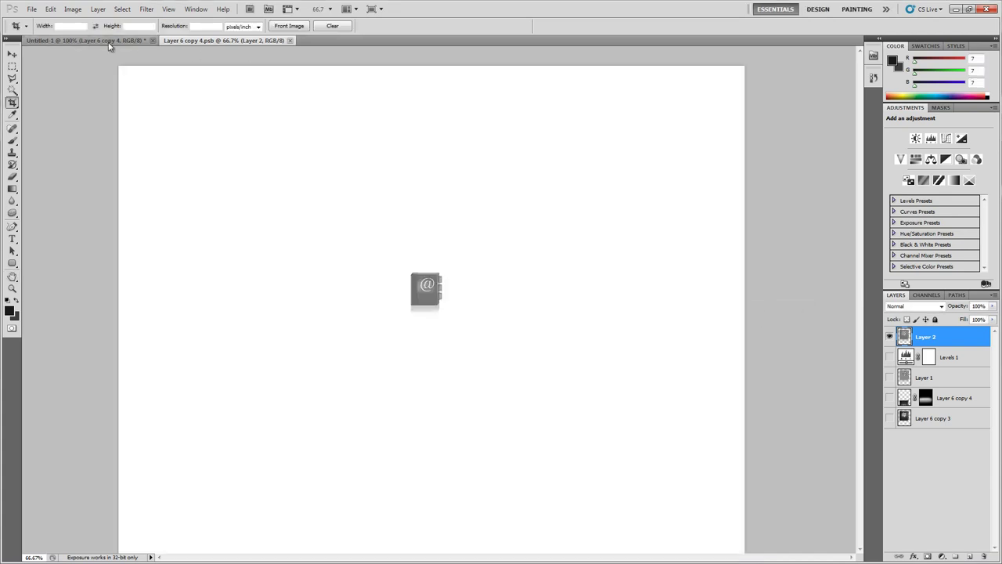
click(109, 41)
key(z)
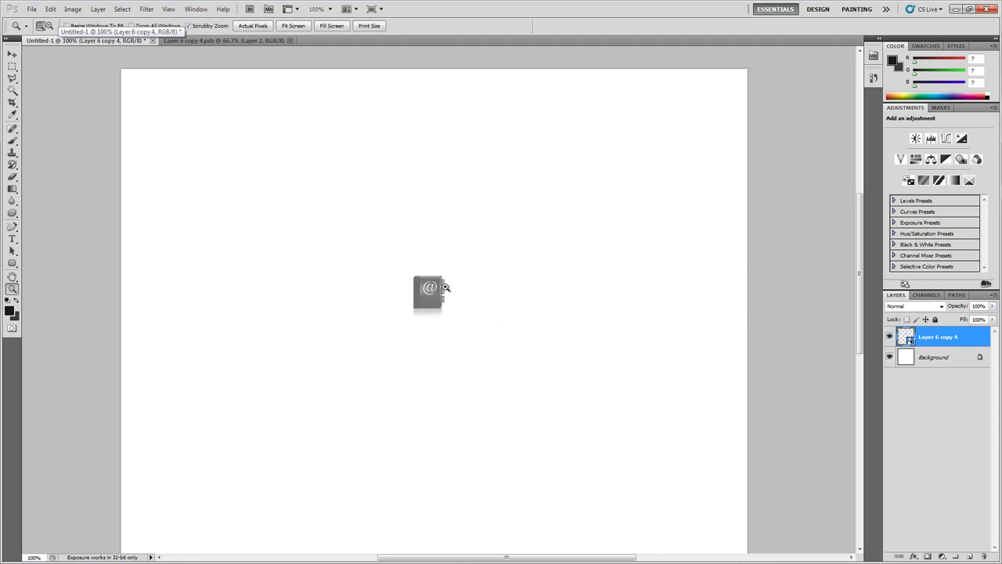
click(445, 287)
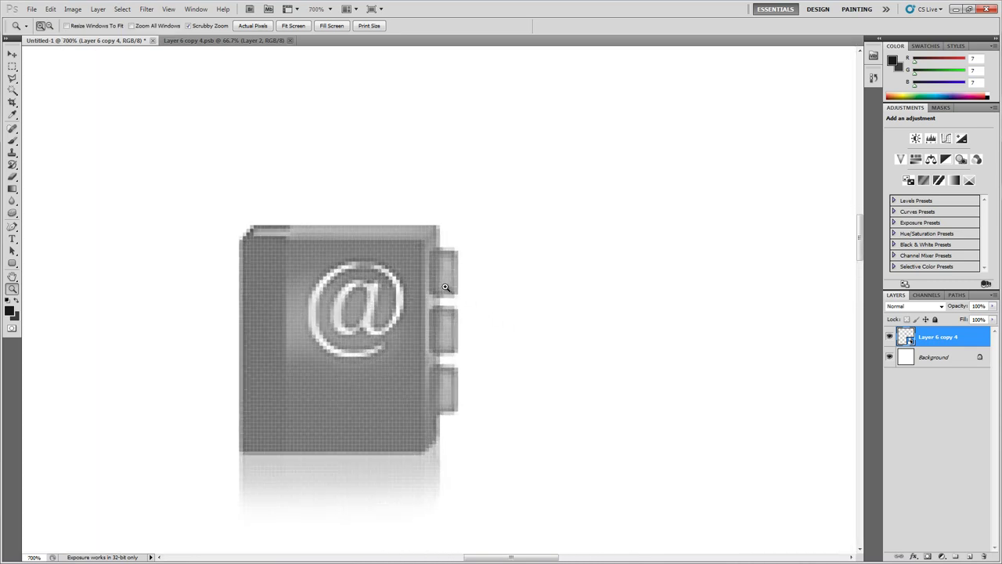
Step: Try to draw on the icon's smart object layer with the Pencil tool and return the view to 100%
drag(12, 140, 55, 150)
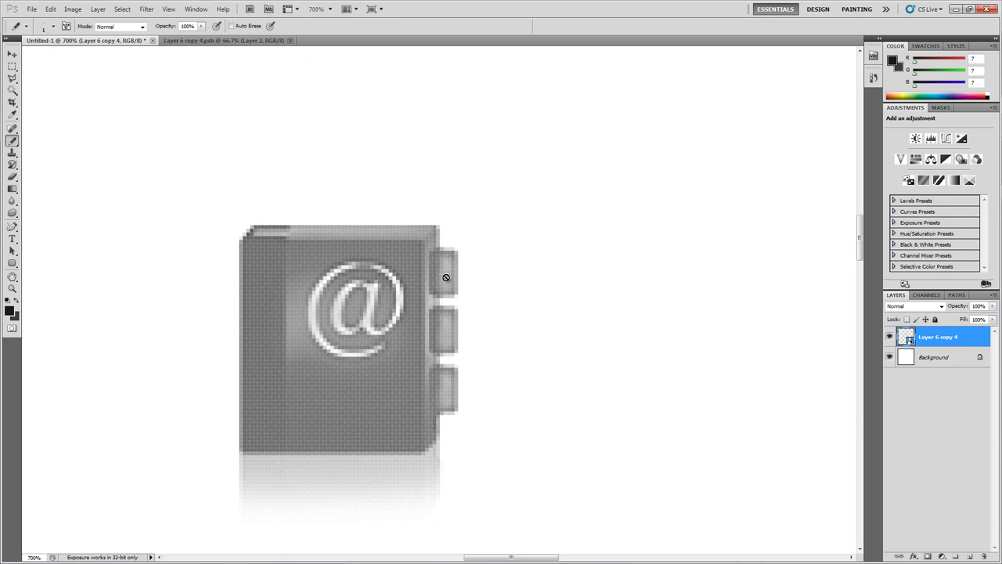
click(445, 278)
key(Escape)
key(Return)
click(11, 68)
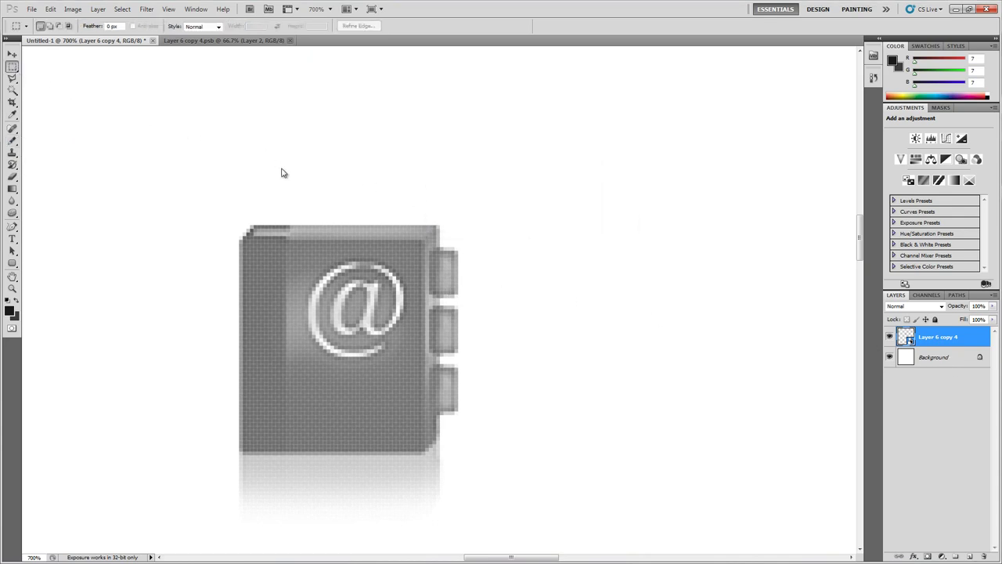
key(ctrl+1)
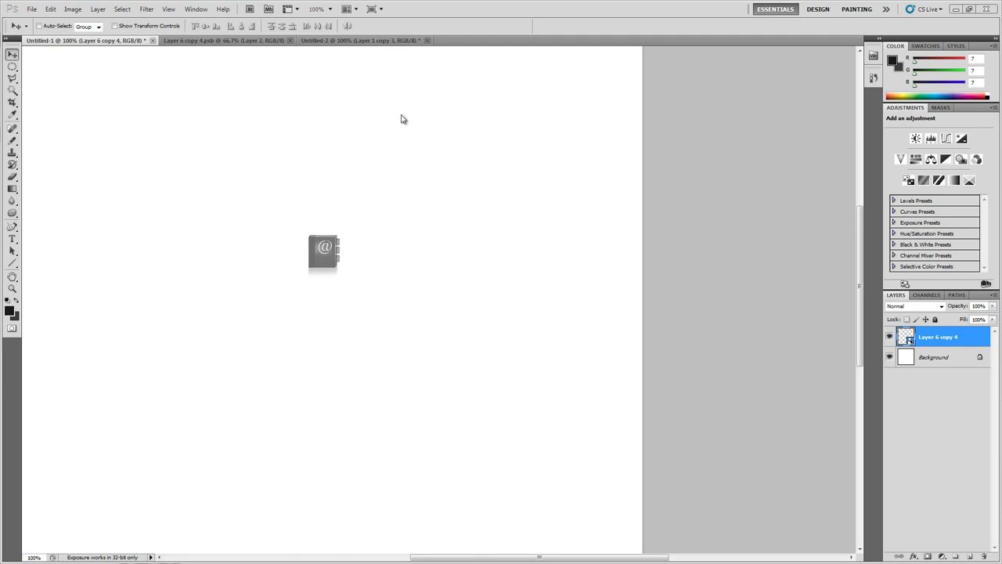
Step: In Untitled-2, move the red dot on Layer 1 copy 3 toward the красота corner, across to смисъл and back to the triangle's centre
click(341, 43)
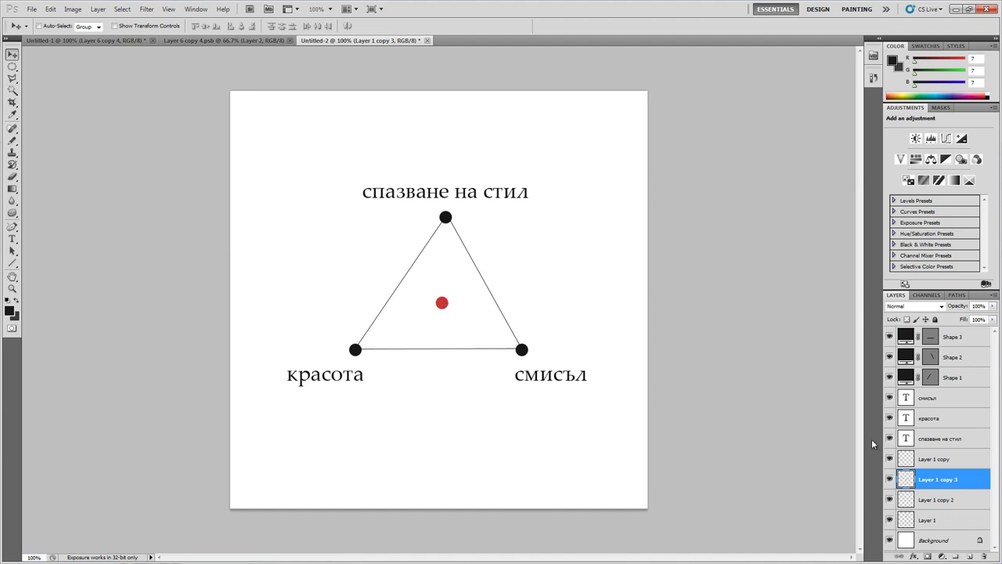
click(890, 479)
drag(443, 307, 368, 350)
drag(369, 354, 510, 356)
drag(509, 351, 443, 305)
mouse_move(448, 305)
mouse_down()
mouse_move(437, 306)
mouse_move(445, 306)
mouse_up()
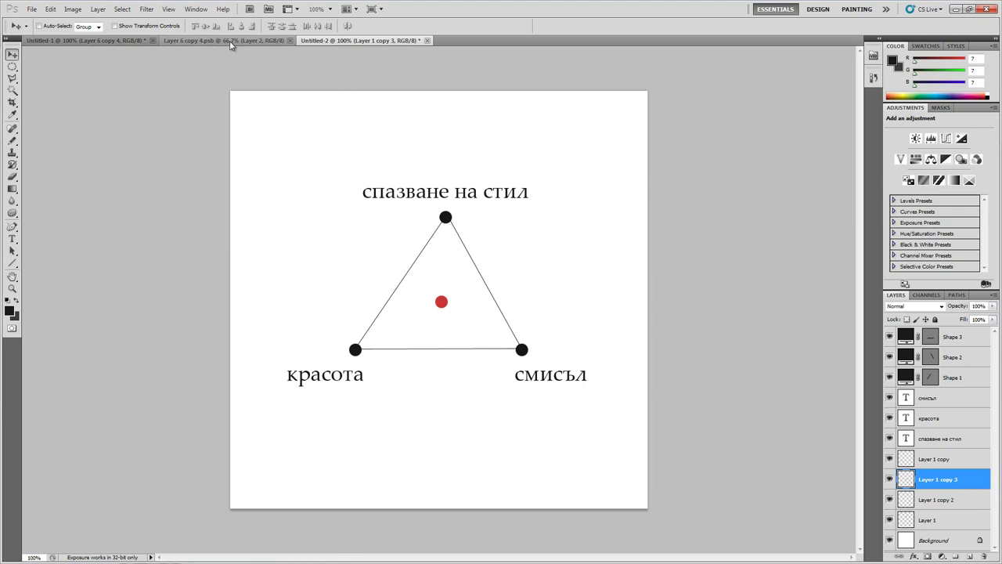
Step: Compare the small address-book icon in Untitled-1 with the style, beauty and meaning triangle in Untitled-2
click(94, 40)
key(m)
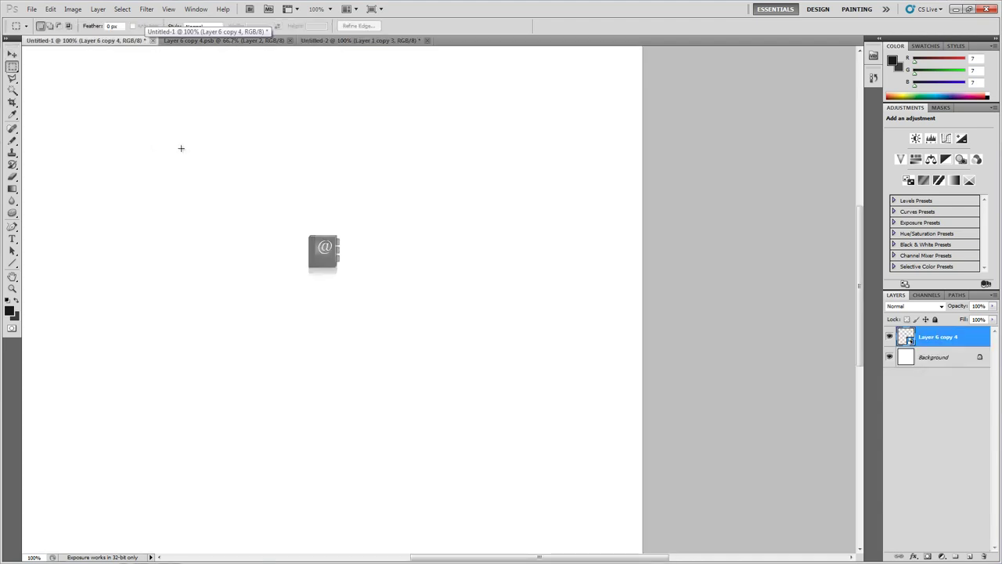
click(12, 54)
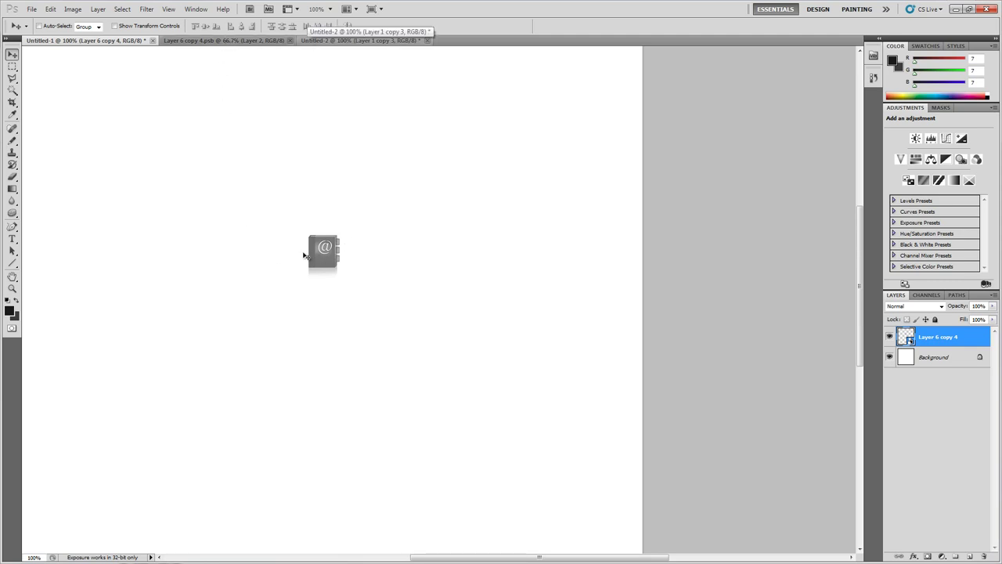
click(332, 40)
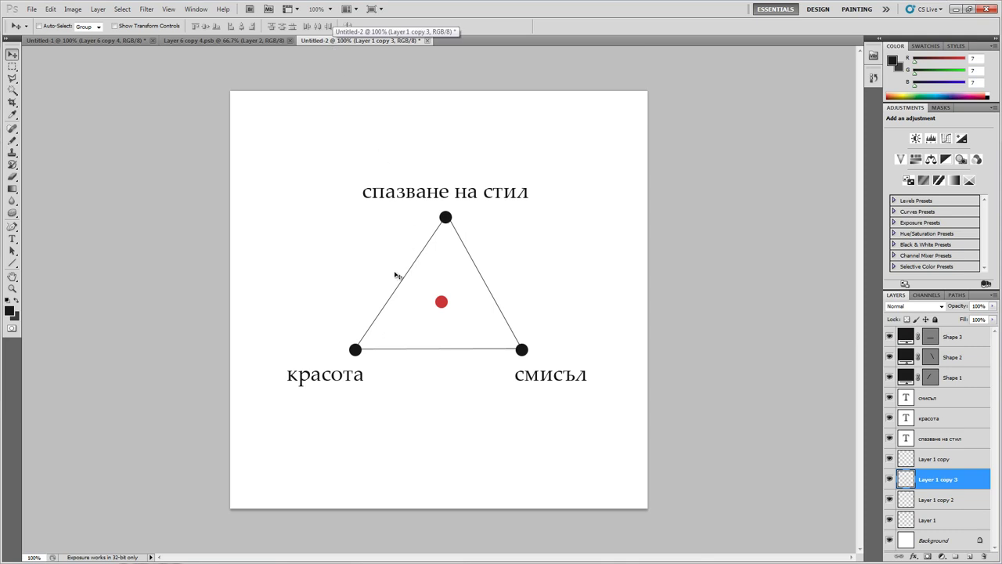
key(ctrl+Tab)
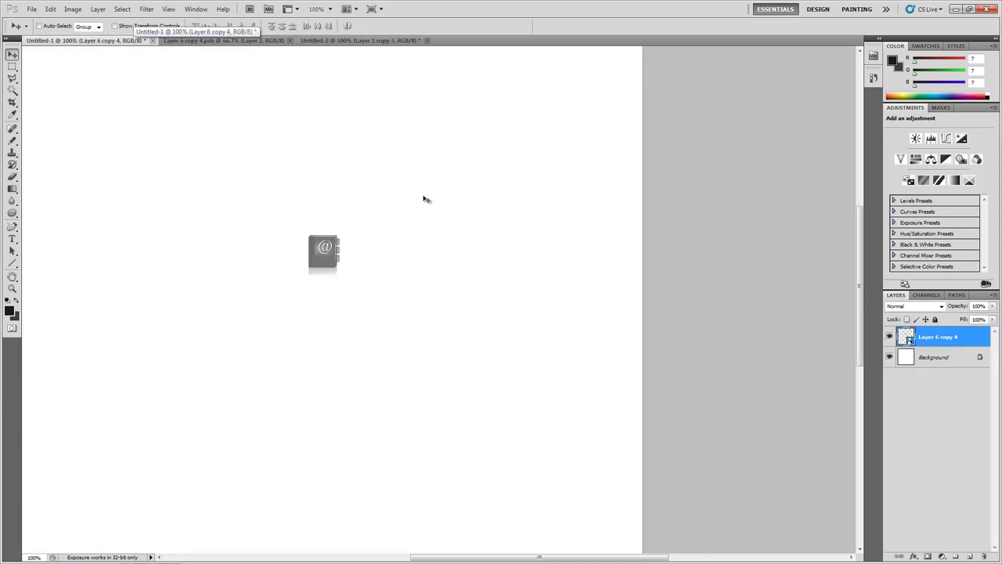
click(340, 44)
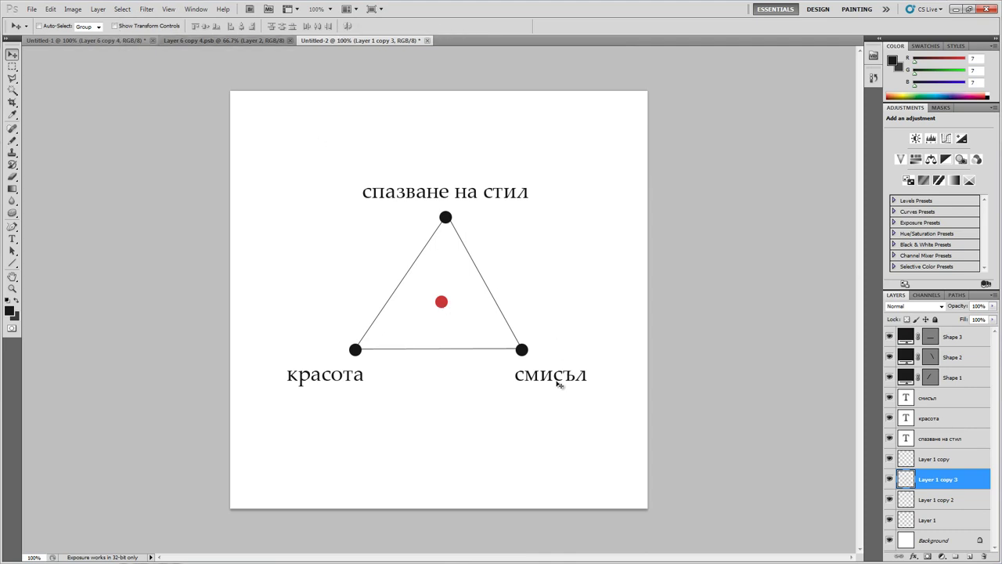
click(131, 43)
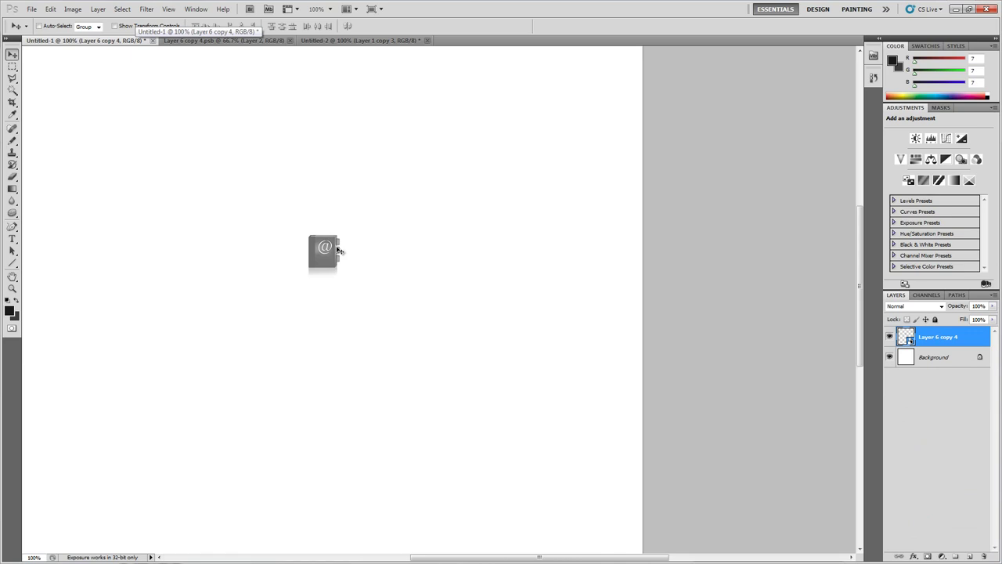
Step: Shift the red dot slightly to the right inside the triangle in Untitled-2
click(357, 41)
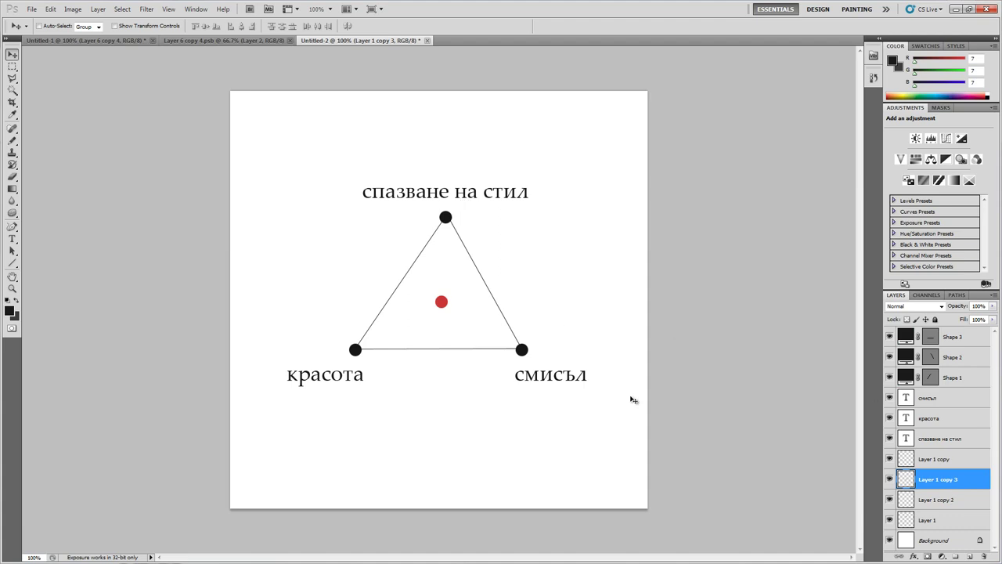
key(Up)
key(Up)
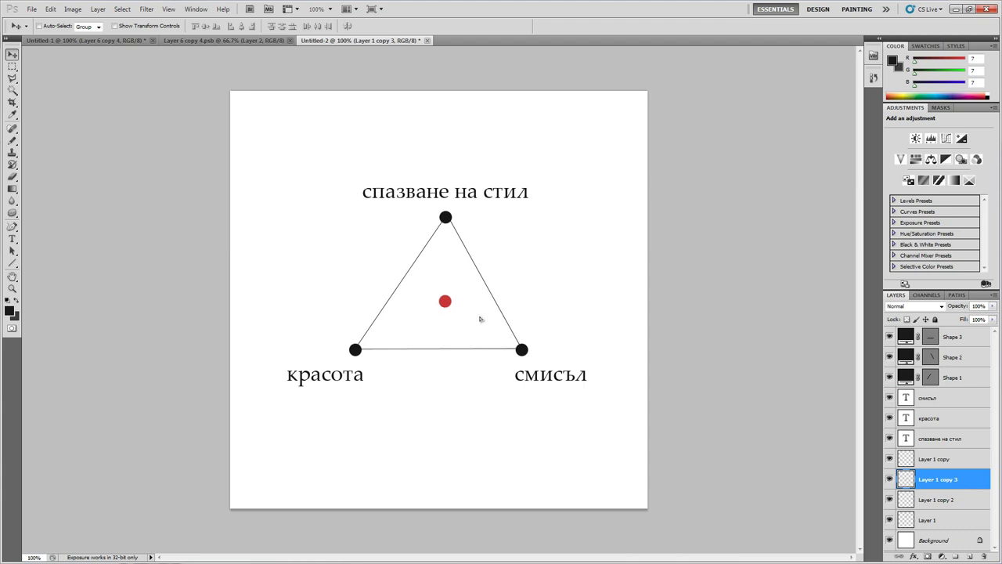